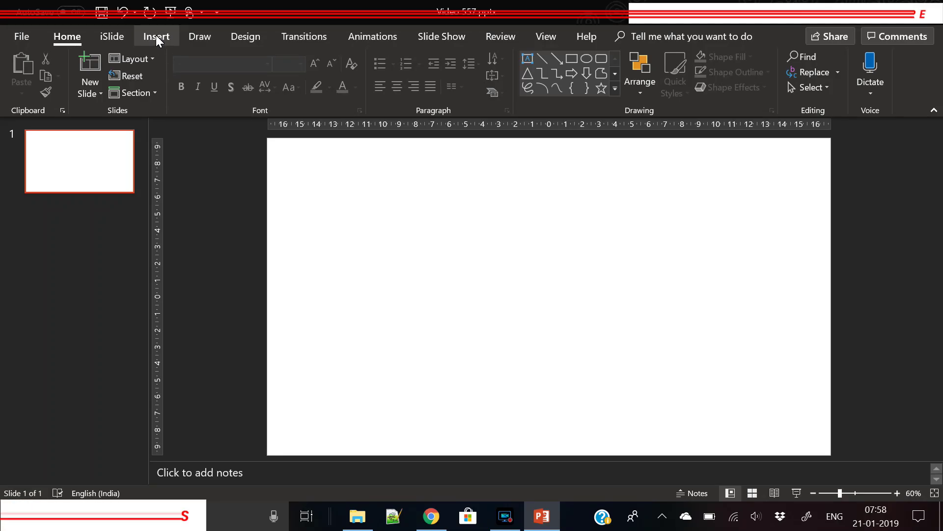
- Give the slide background a gradient fill and delete its middle gradient stops
left_click(157, 38)
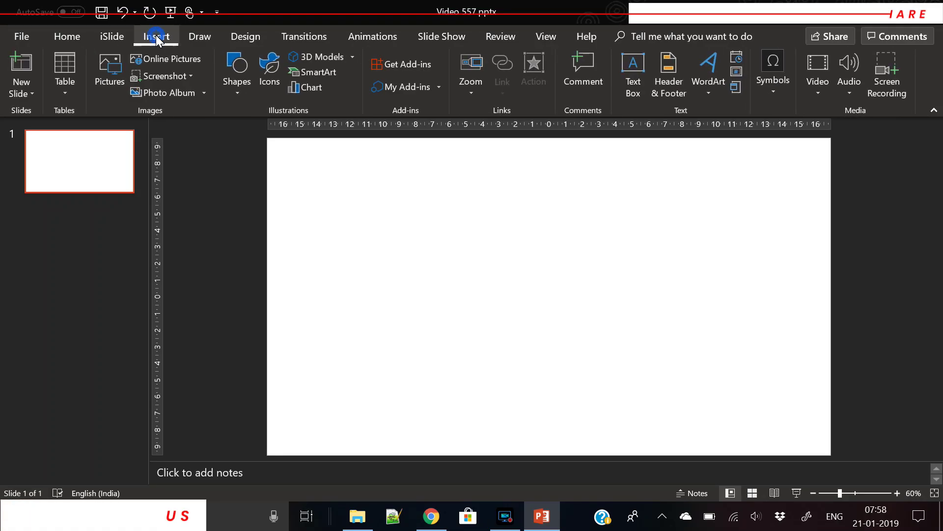
right_click(358, 211)
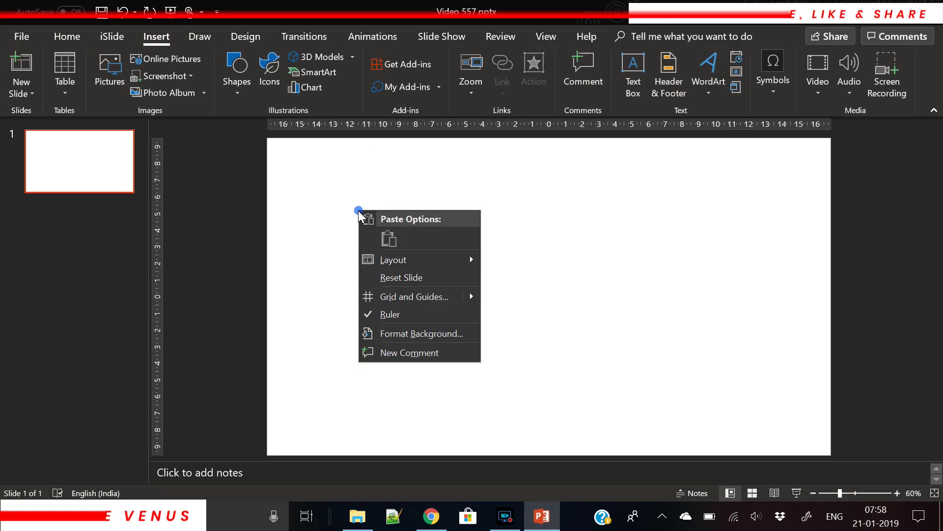
left_click(432, 333)
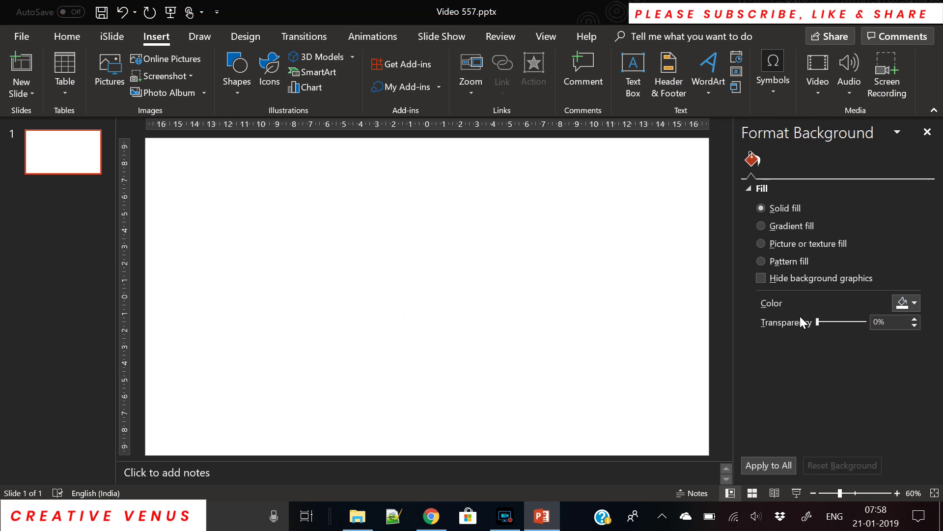
left_click(782, 226)
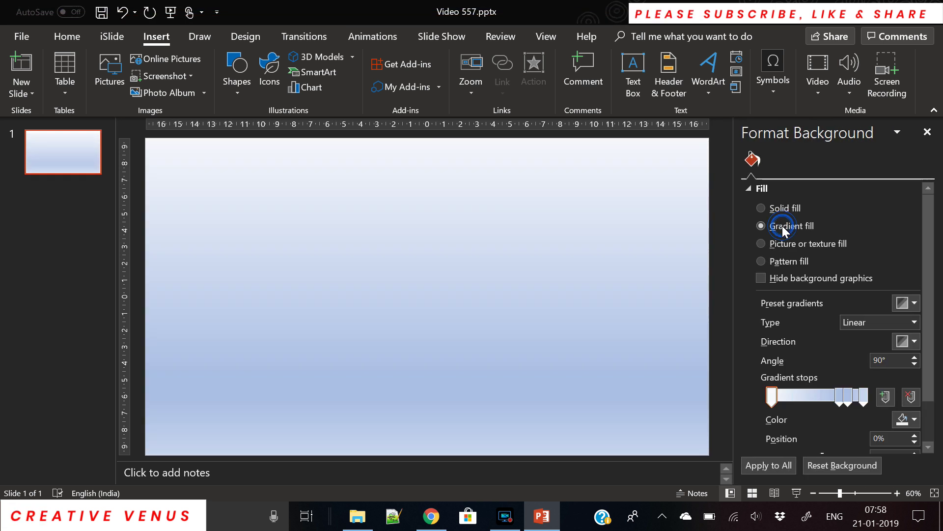
left_click(911, 396)
left_click(911, 397)
left_click(910, 397)
left_click(849, 400)
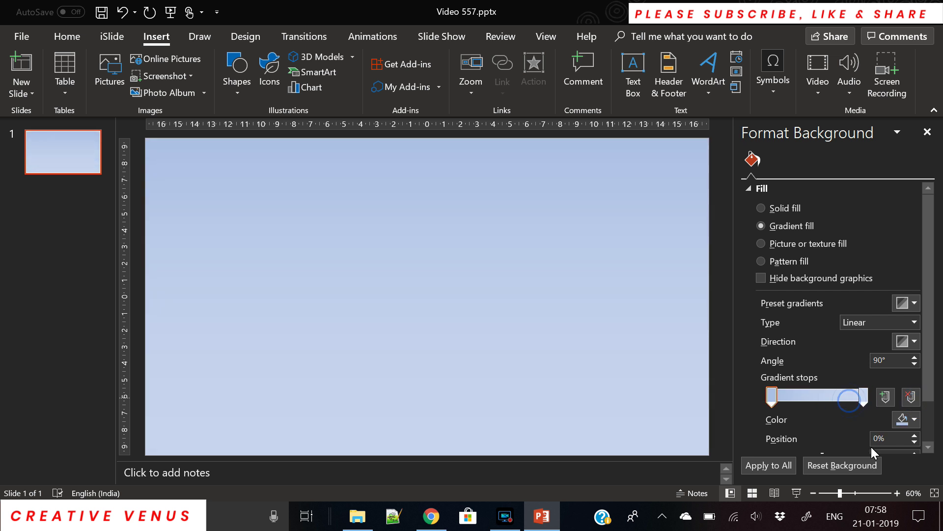
- Set the first gradient stop to navy from the standard colour palette
left_click(914, 419)
left_click(877, 386)
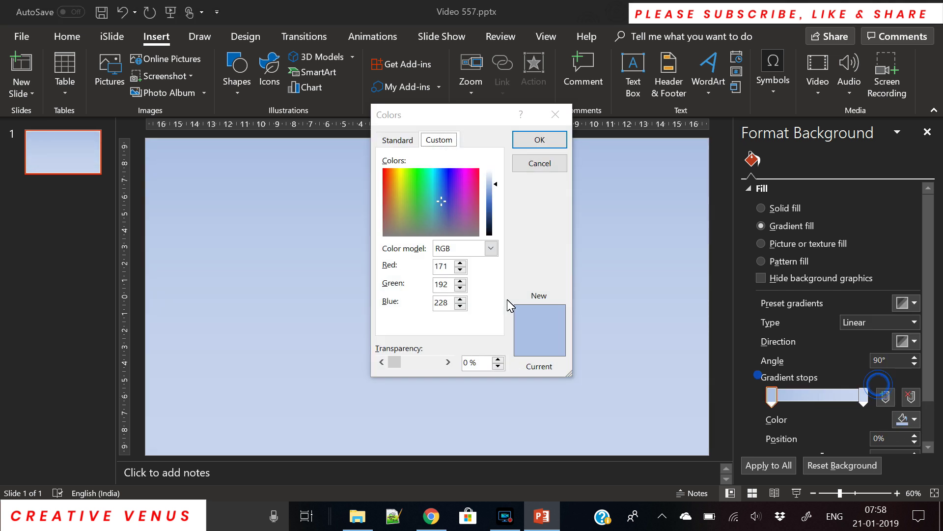
left_click(407, 141)
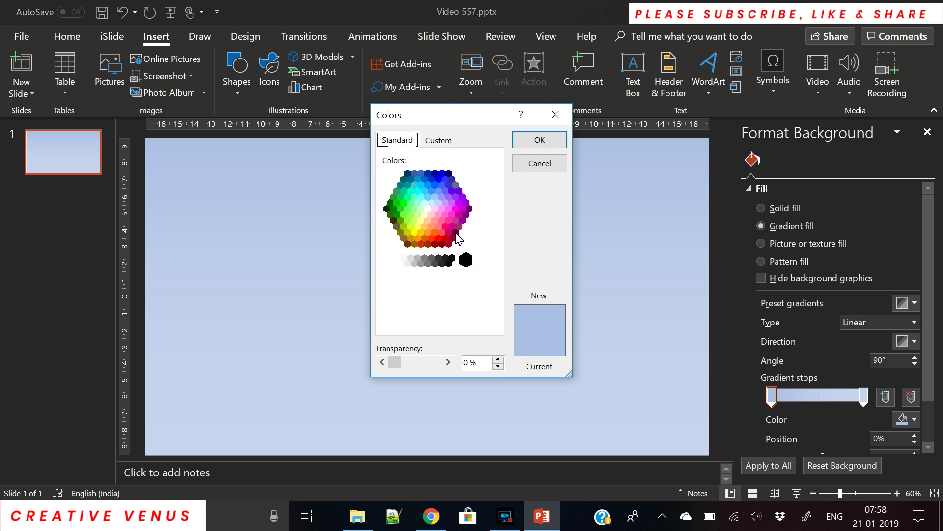
left_click(449, 174)
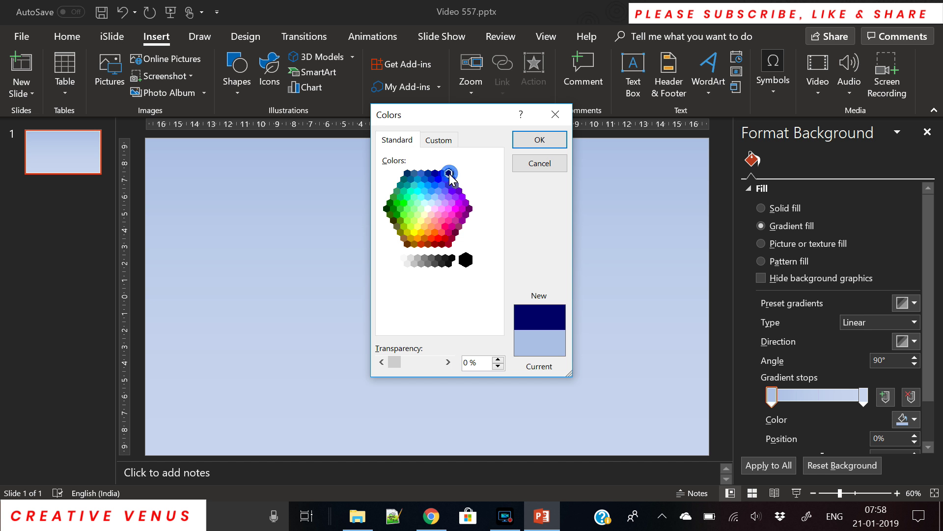
left_click(560, 146)
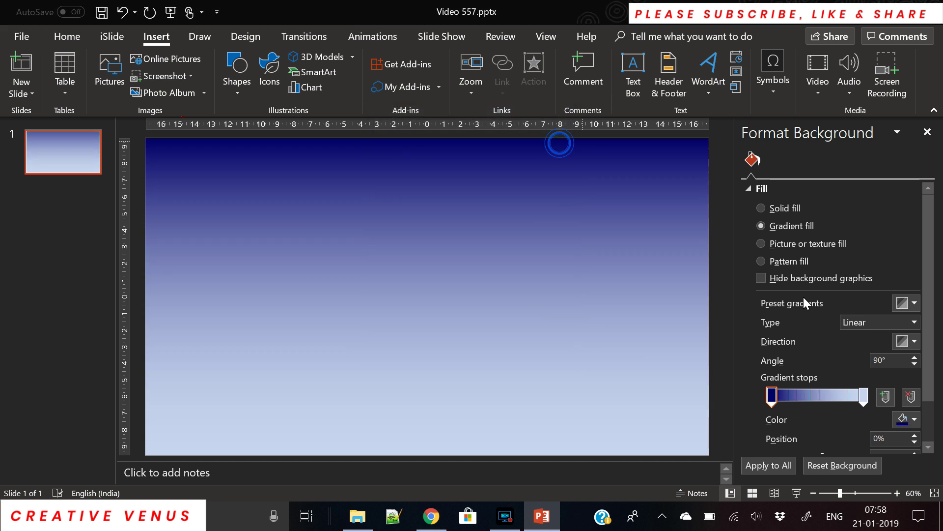
- Make the end stop navy, then darken it to RGB 0, 0, 42
left_click(863, 395)
left_click(902, 419)
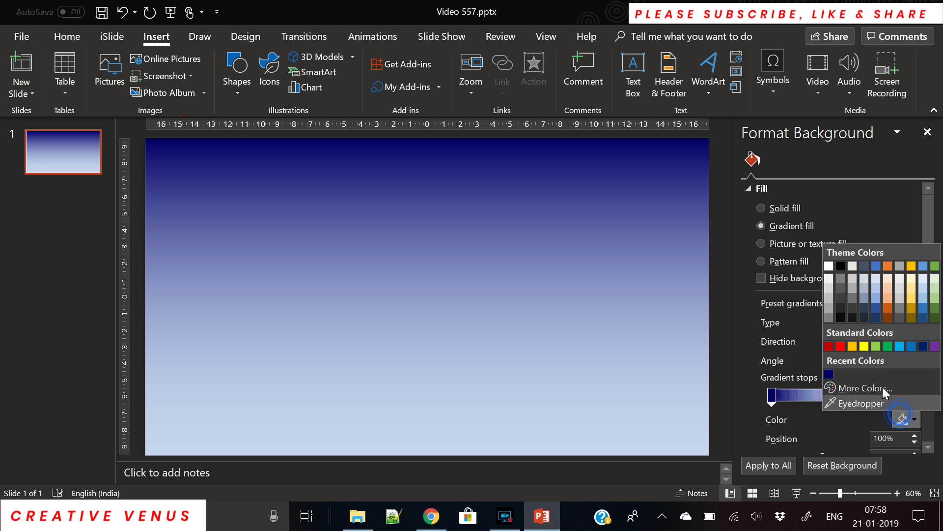
left_click(872, 386)
left_click(393, 141)
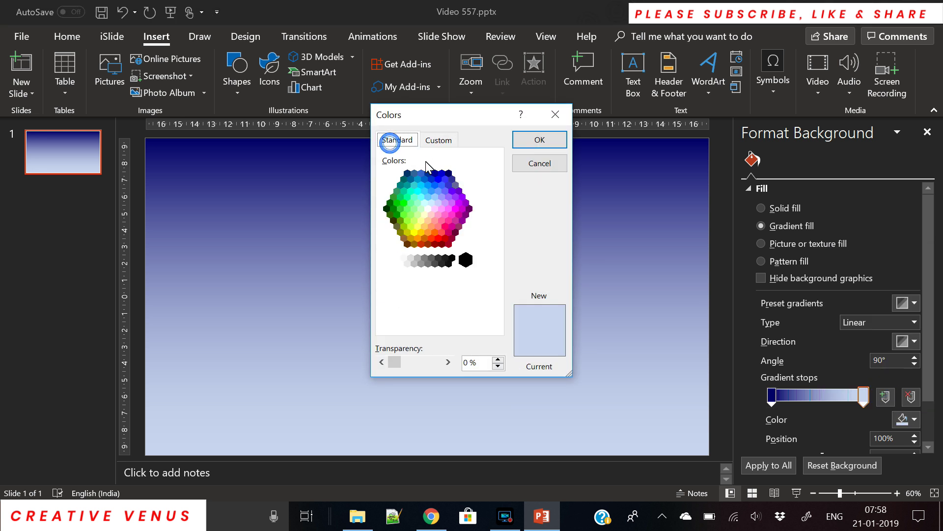
left_click(448, 174)
left_click(539, 141)
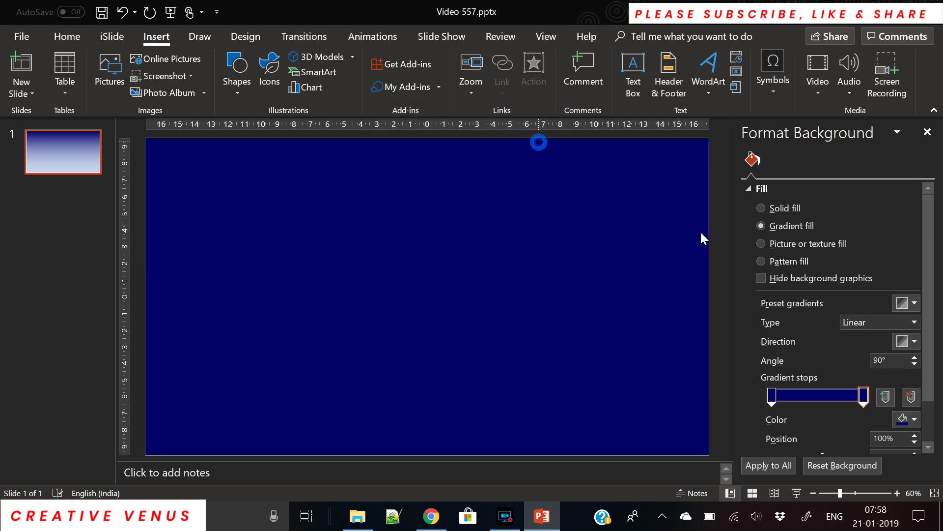
left_click(908, 419)
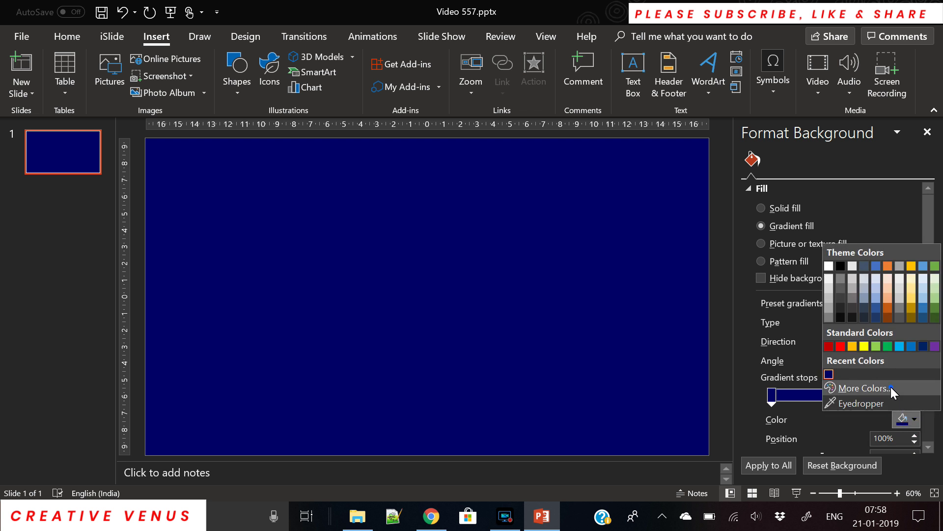
left_click(890, 386)
left_click(439, 140)
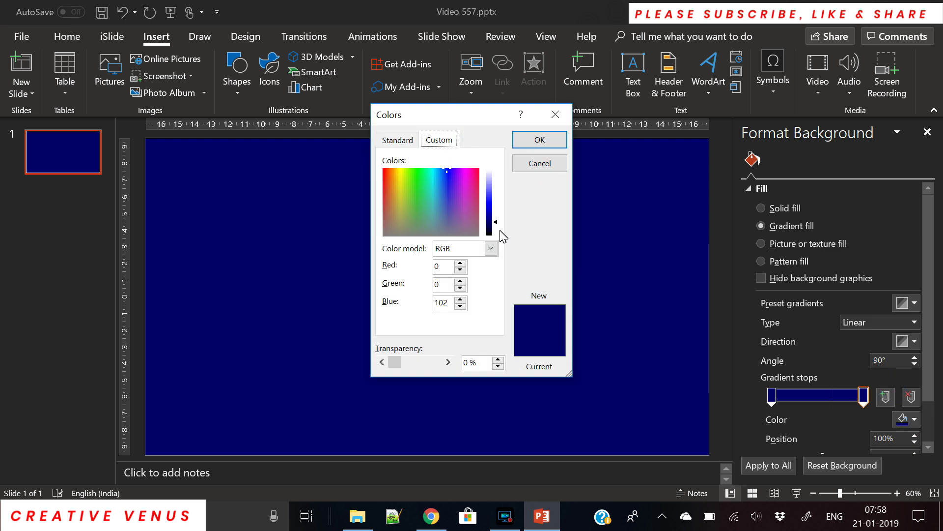
left_click_drag(497, 223, 497, 230)
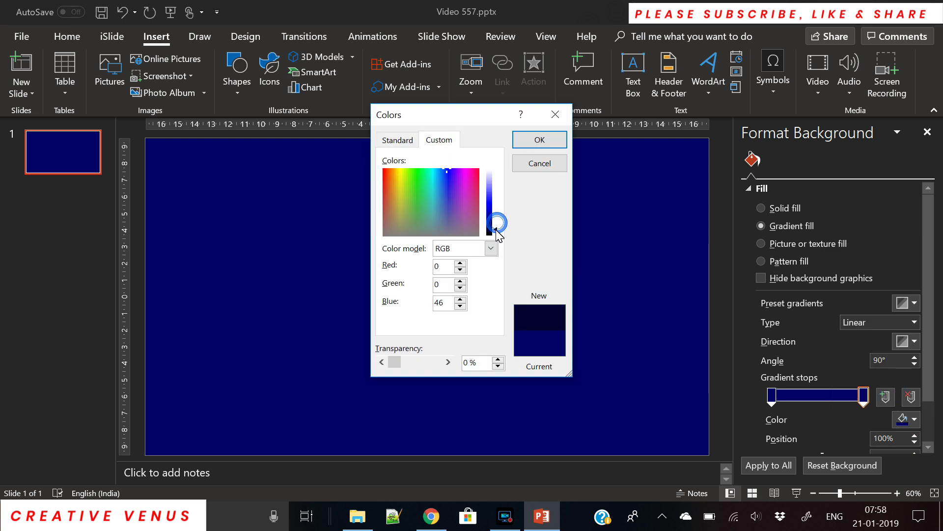
left_click(537, 142)
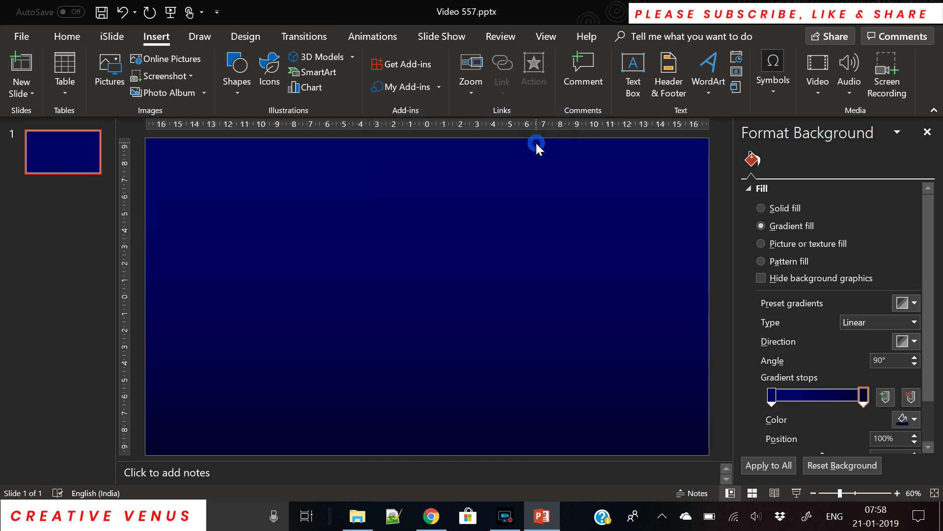
left_click(912, 344)
- Switch the background gradient to Radial and darken the first stop to RGB 0, 0, 62
left_click(914, 321)
left_click(915, 322)
left_click(872, 356)
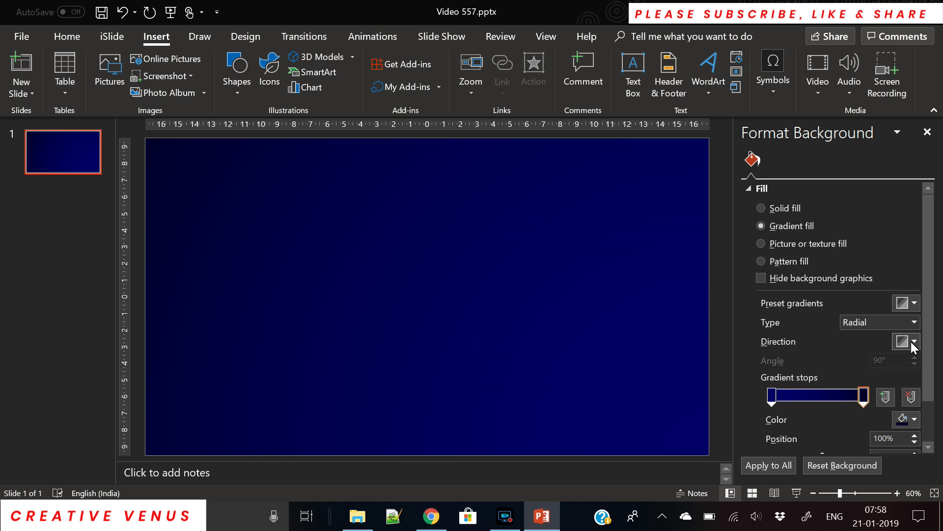
left_click(773, 397)
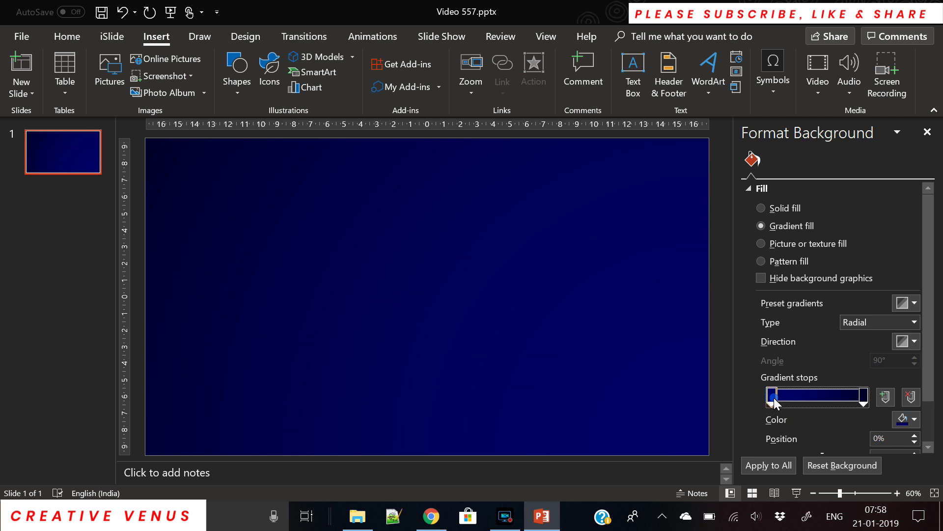
left_click(909, 420)
left_click(878, 387)
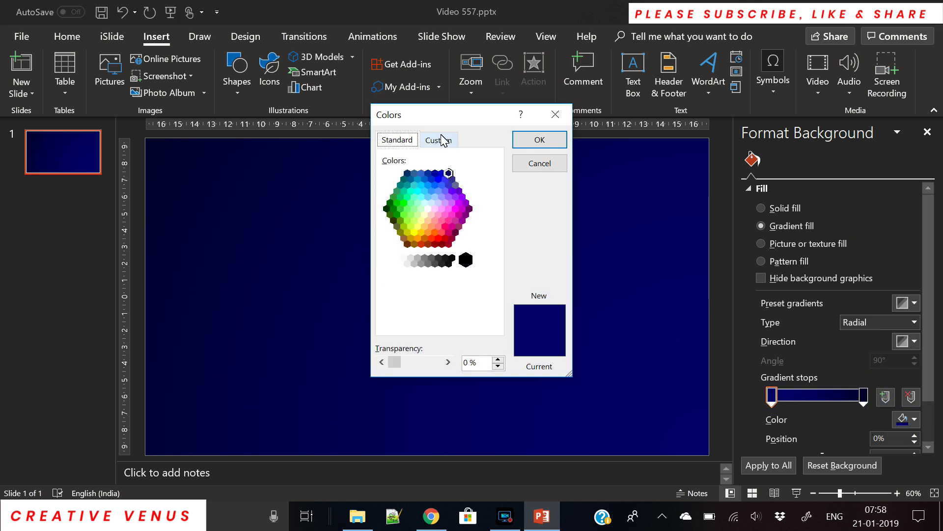
left_click(444, 141)
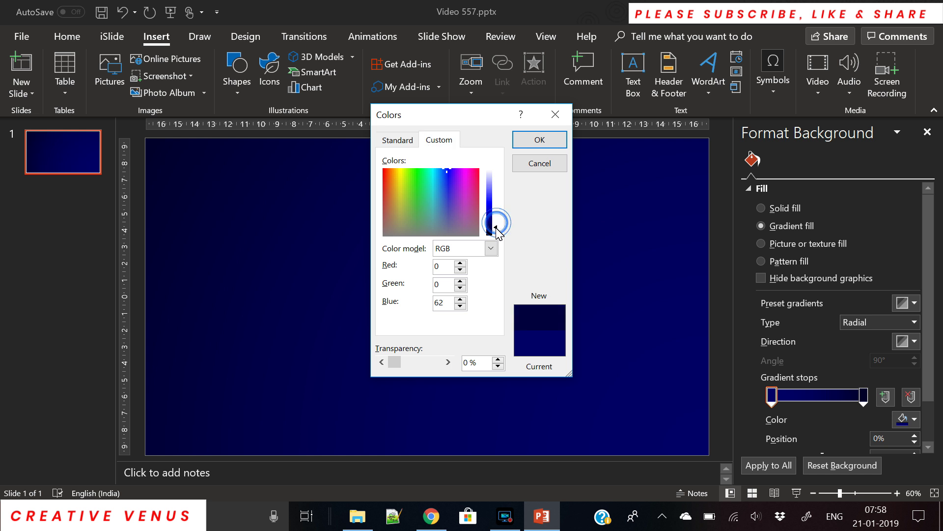
left_click(539, 145)
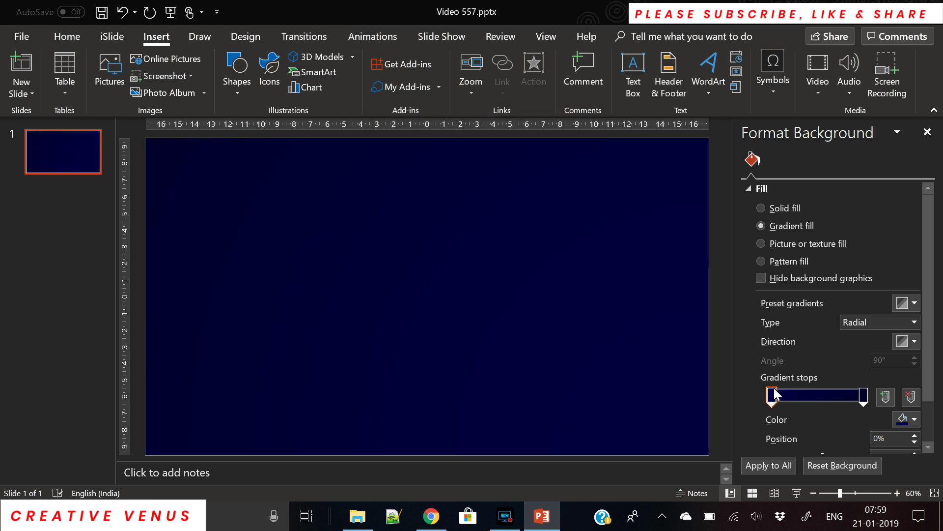
- Pull the outer gradient stop inward to 81%
left_click_drag(772, 394, 744, 391)
left_click_drag(864, 395, 846, 396)
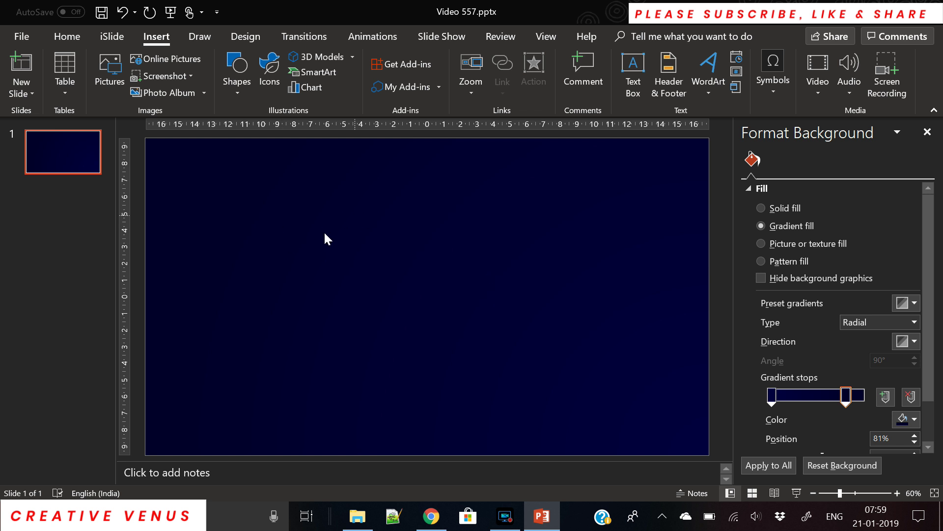
left_click(226, 84)
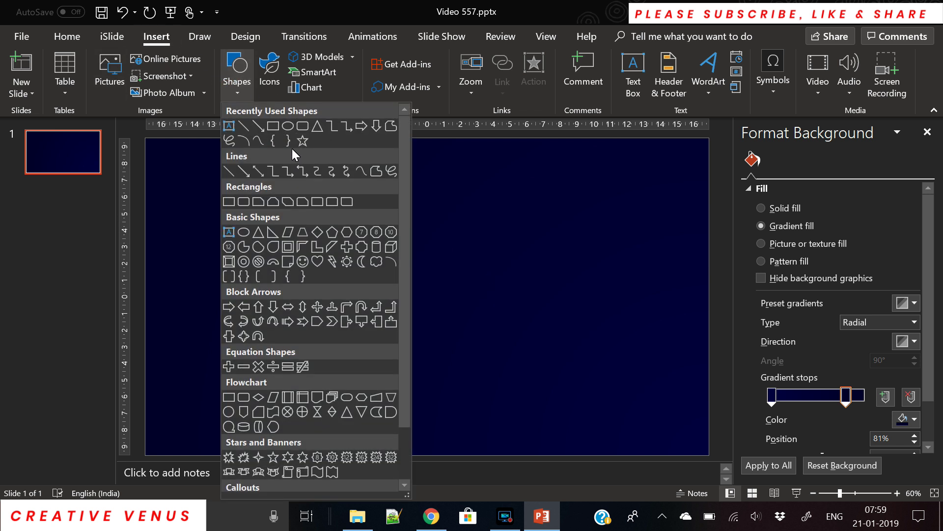
- Draw a 6.26 cm oval circle and centre it on the slide with the smart guides
left_click(288, 127)
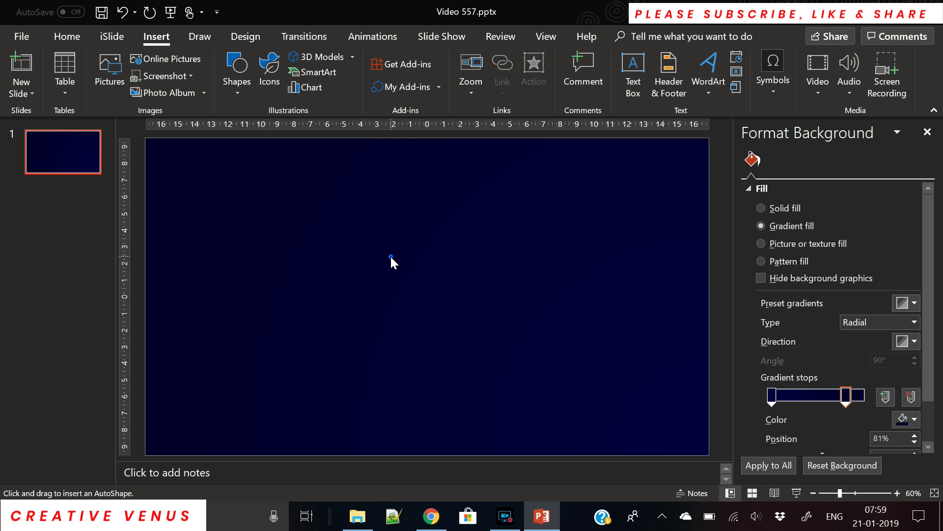
left_click_drag(390, 255, 444, 307)
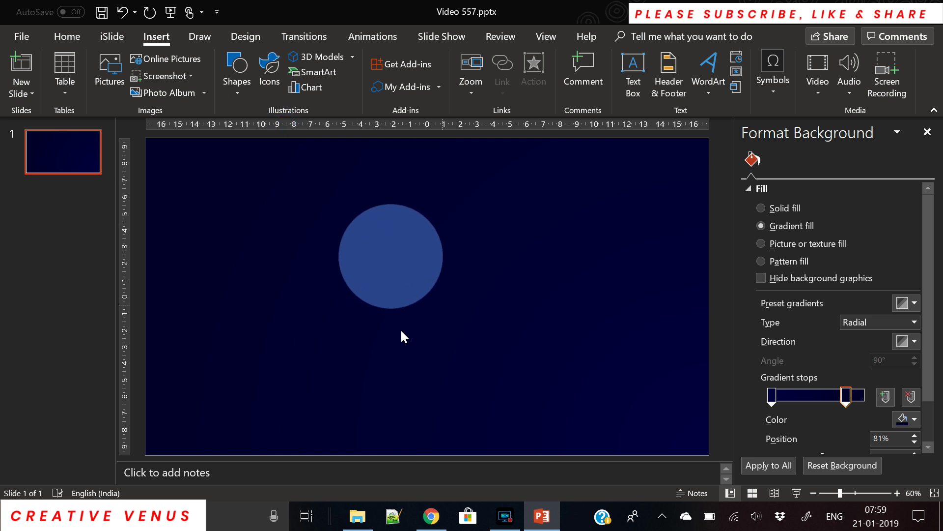
left_click_drag(385, 248, 421, 287)
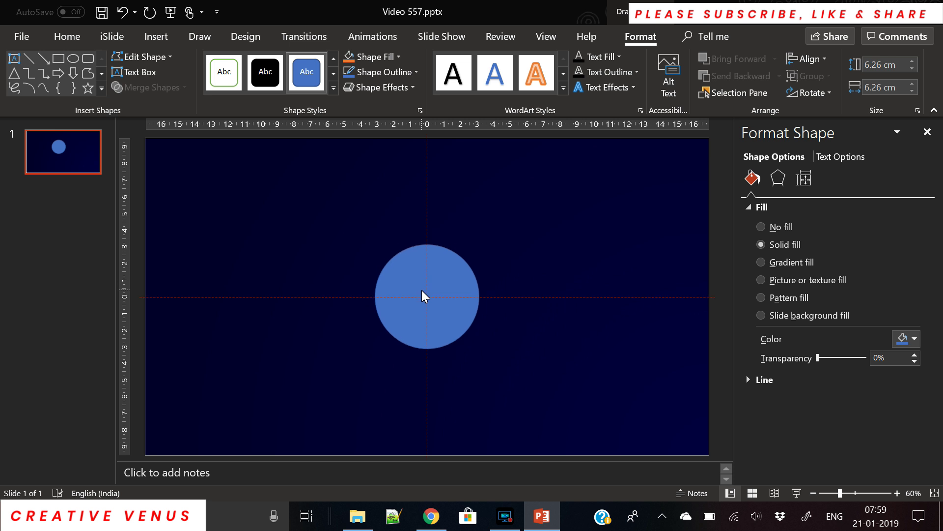
left_click_drag(422, 294, 422, 295)
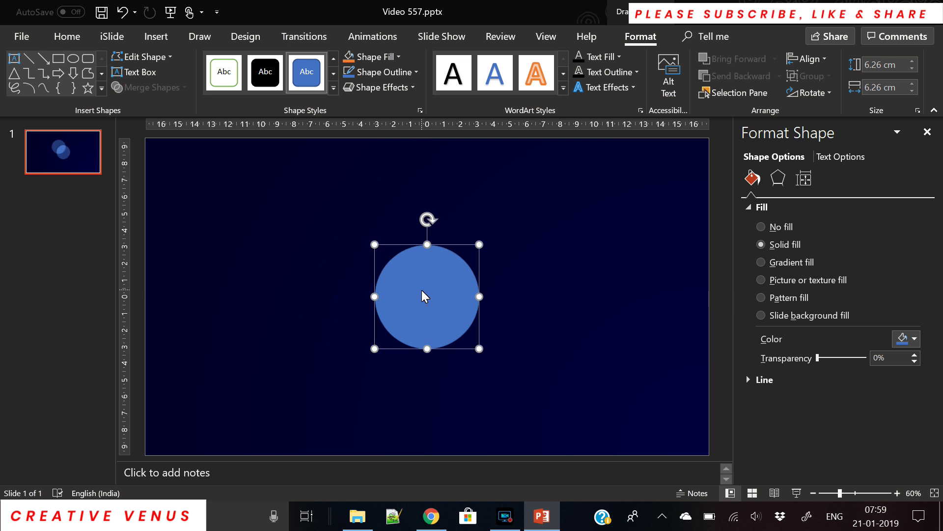
left_click(788, 263)
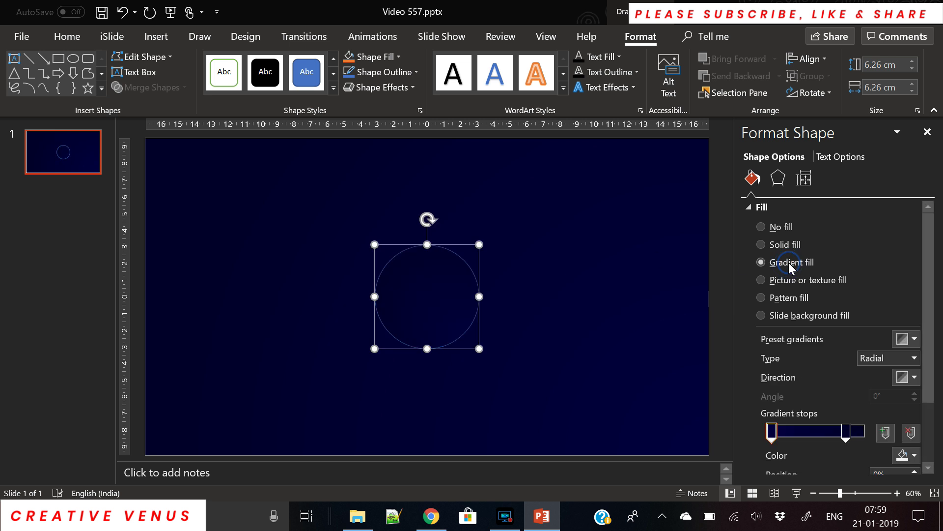
- Remove the circle's outline and colour its first gradient stop purple
left_click(388, 74)
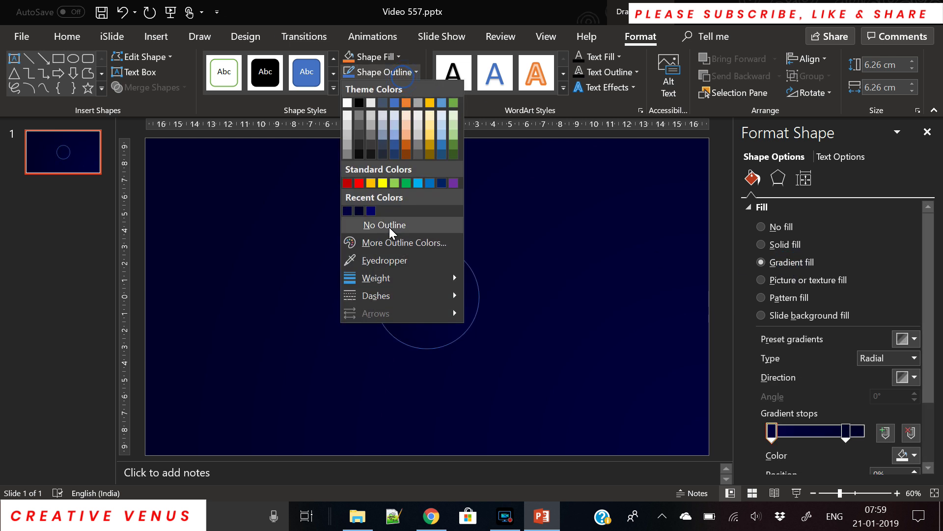
left_click(391, 226)
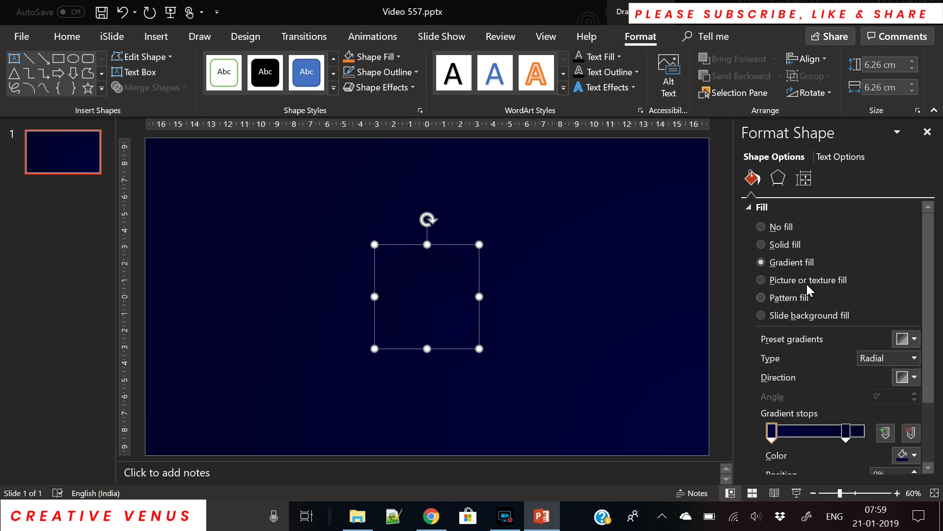
left_click(903, 456)
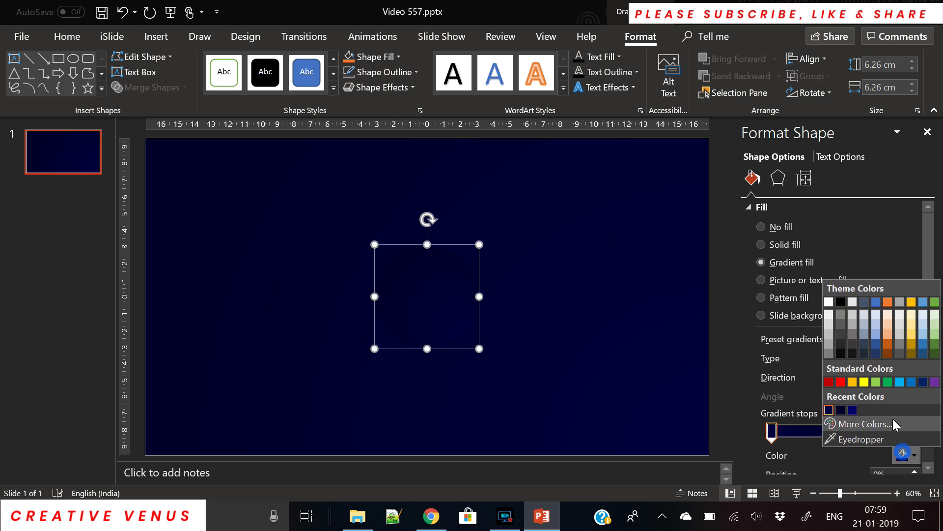
left_click(885, 424)
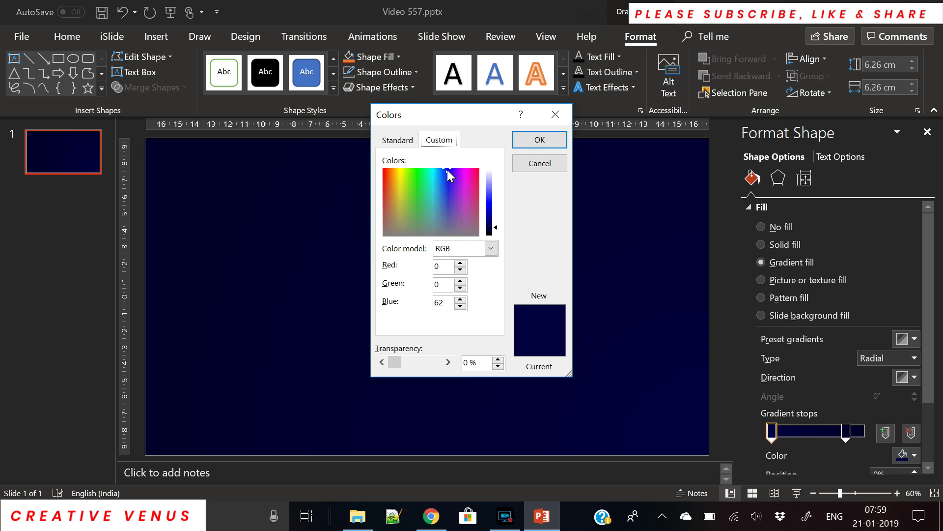
left_click_drag(447, 169, 459, 172)
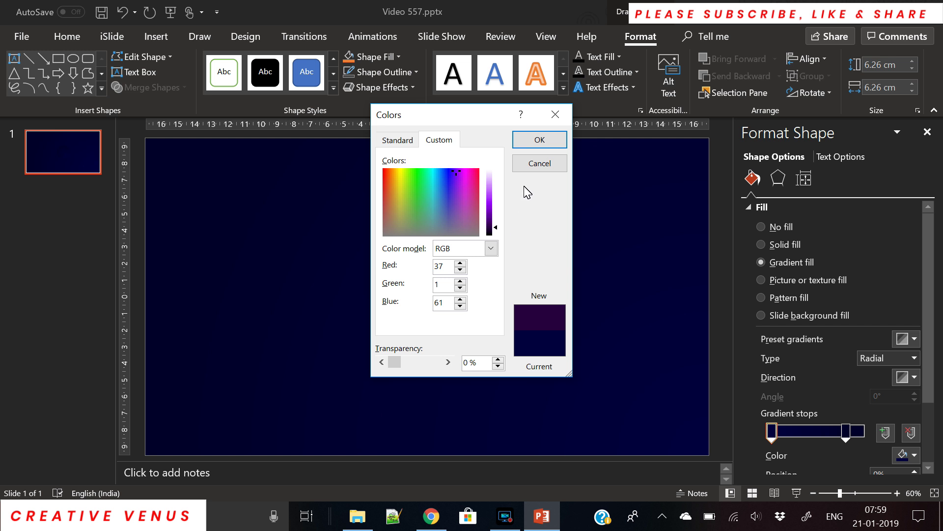
left_click(536, 138)
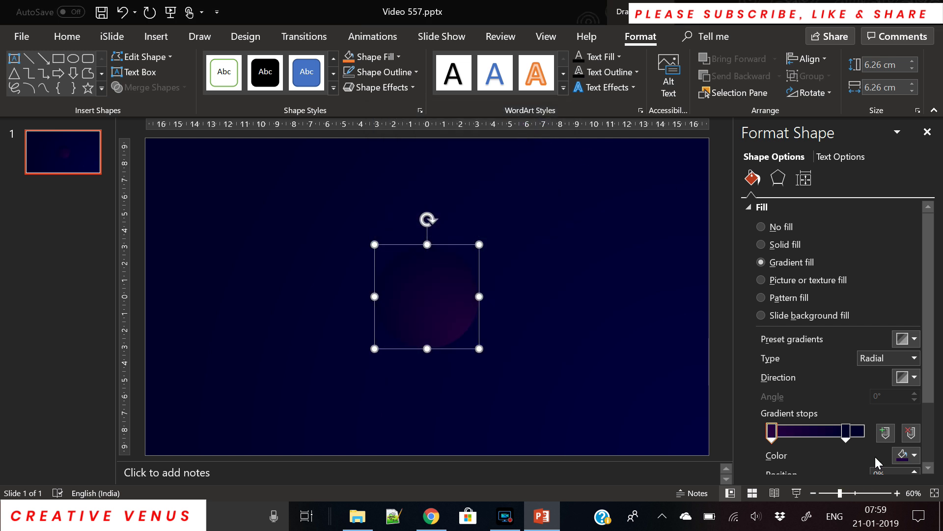
- Colour the outer stop bright blue at the end and move the purple stop to about 42%
left_click(848, 435)
left_click(913, 455)
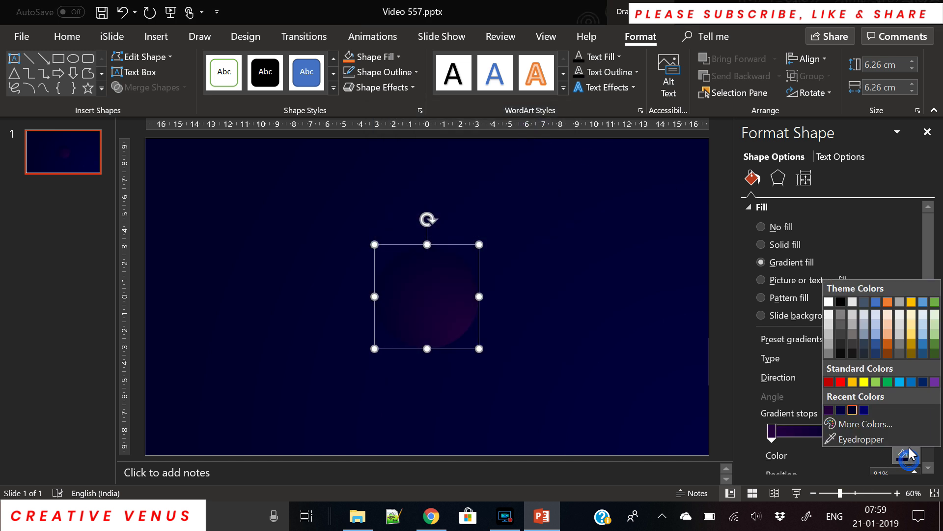
left_click(898, 426)
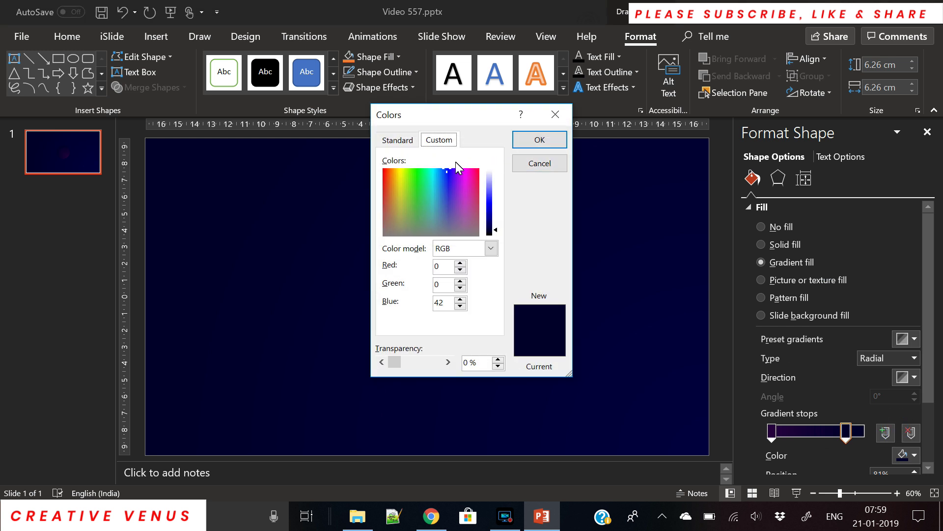
left_click(462, 169)
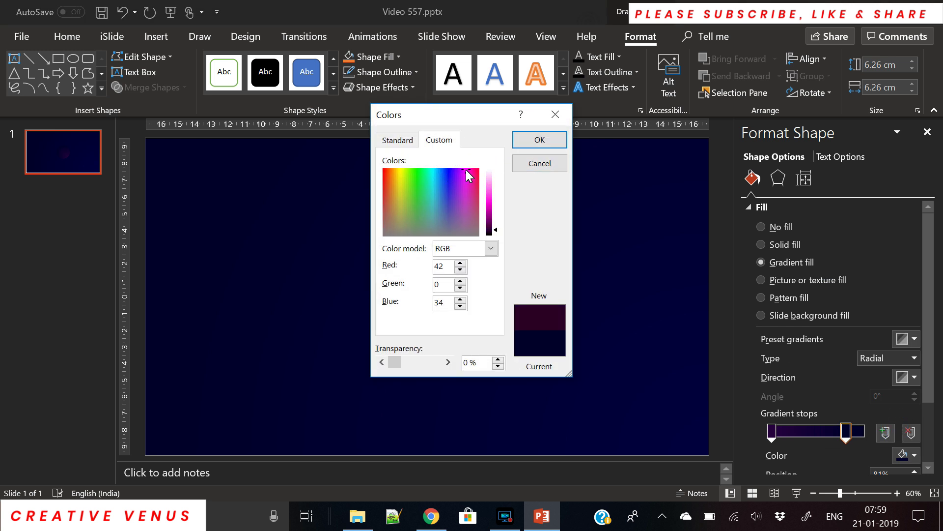
left_click_drag(465, 169, 443, 166)
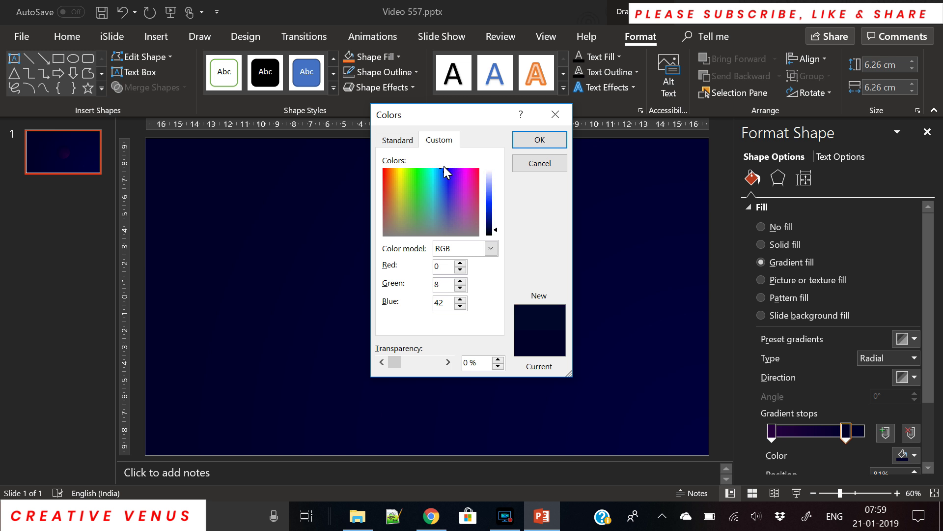
left_click(496, 227)
left_click(552, 141)
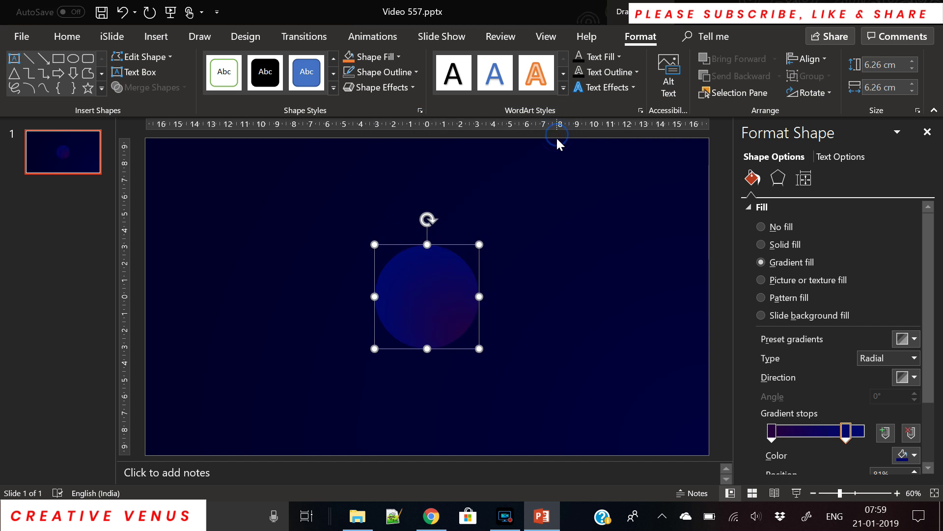
left_click_drag(845, 431, 864, 431)
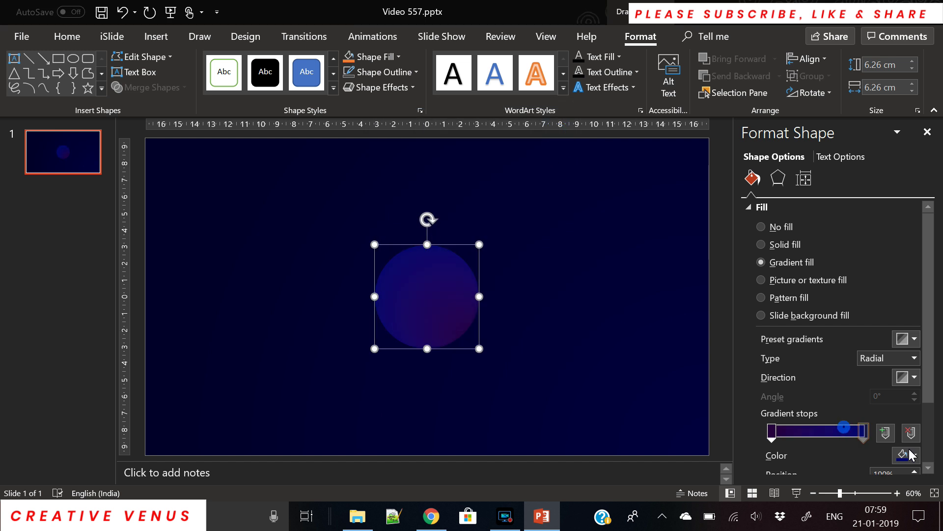
left_click_drag(775, 436, 819, 440)
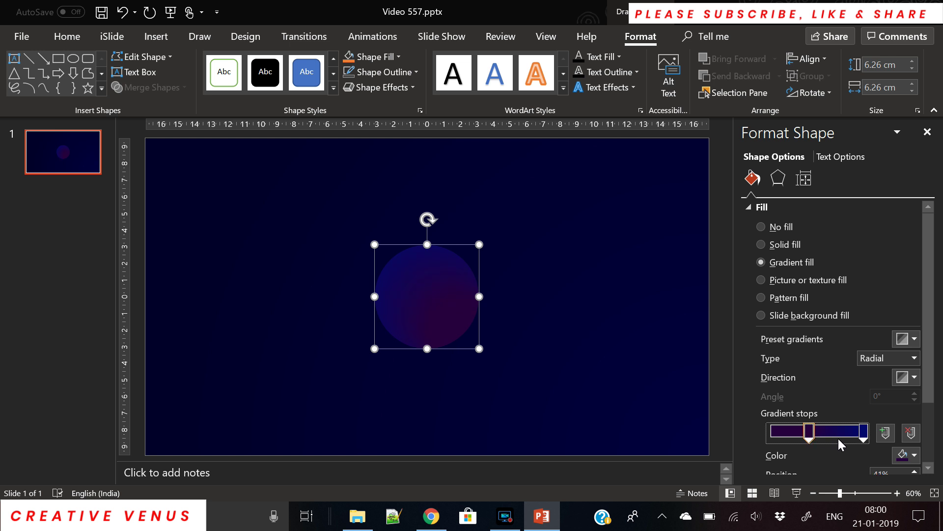
- Recolour the circle's end gradient stop to a new blue and preview the slide
left_click(863, 432)
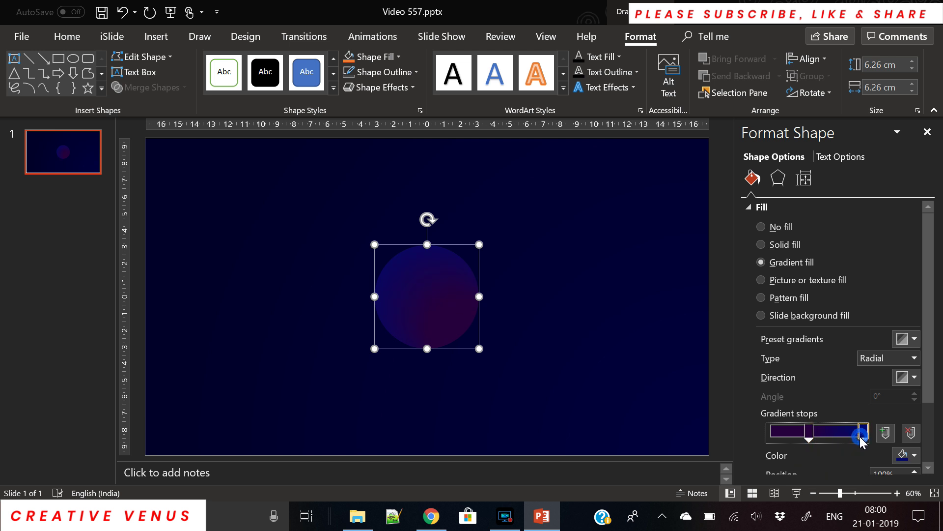
left_click(906, 453)
left_click(897, 427)
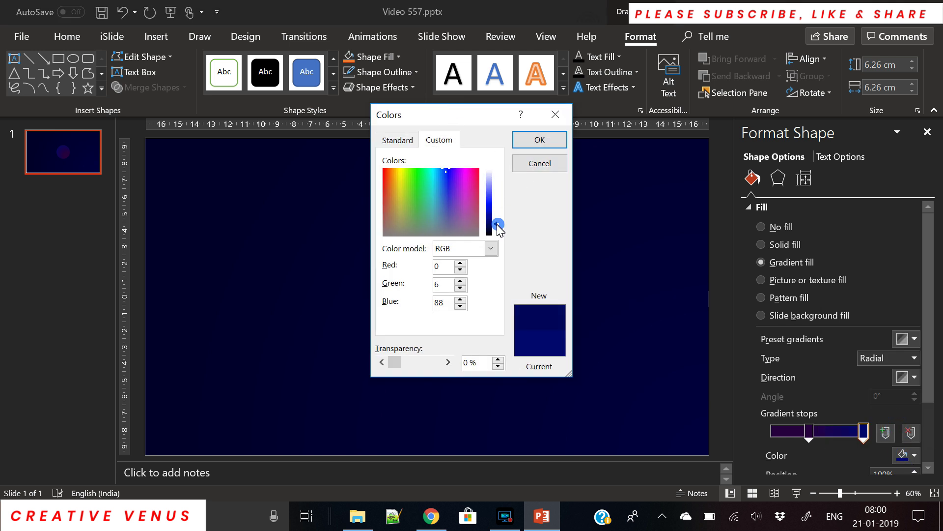
left_click(543, 141)
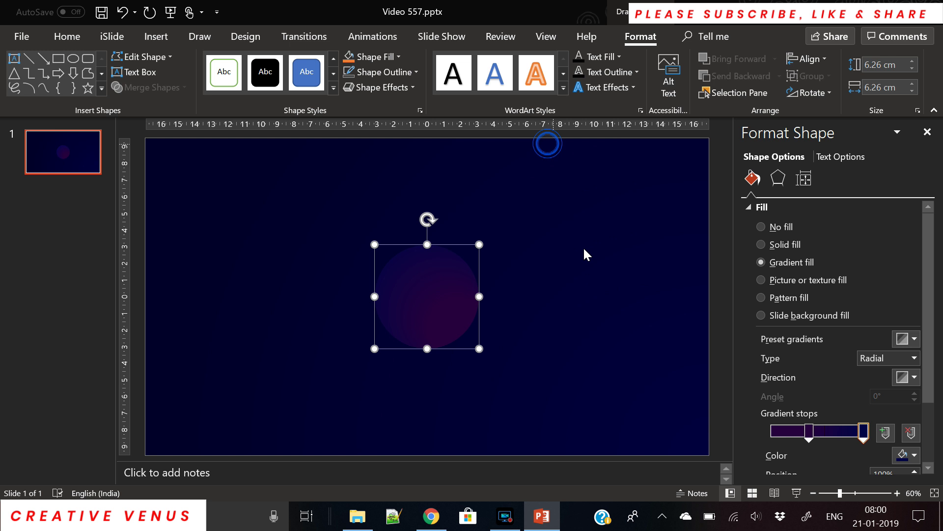
left_click(591, 290)
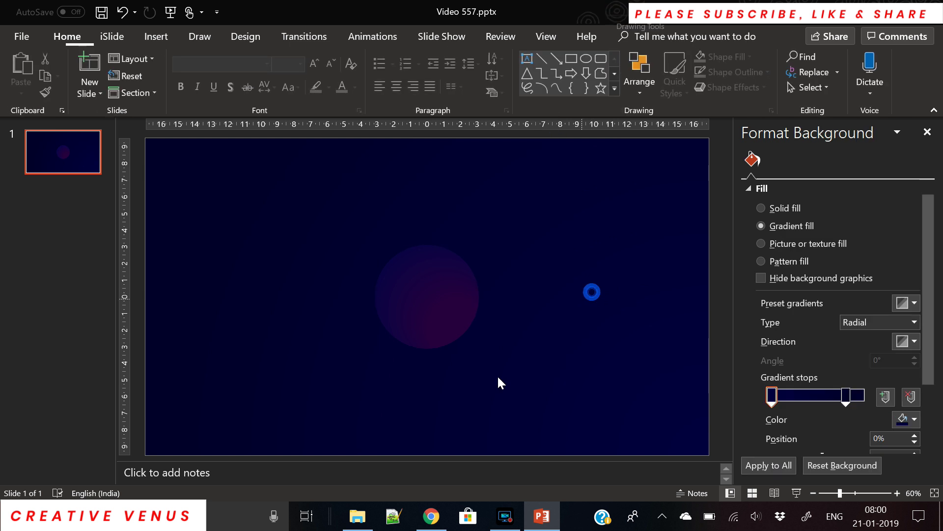
- Adjust the middle stop's brightness to dark purple RGB 43, 1, 71
left_click(446, 281)
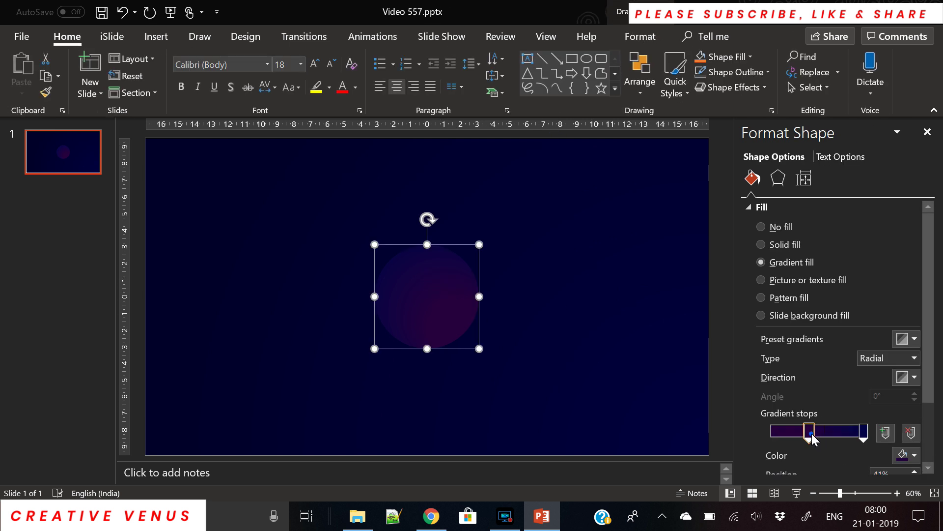
left_click(914, 455)
left_click(872, 422)
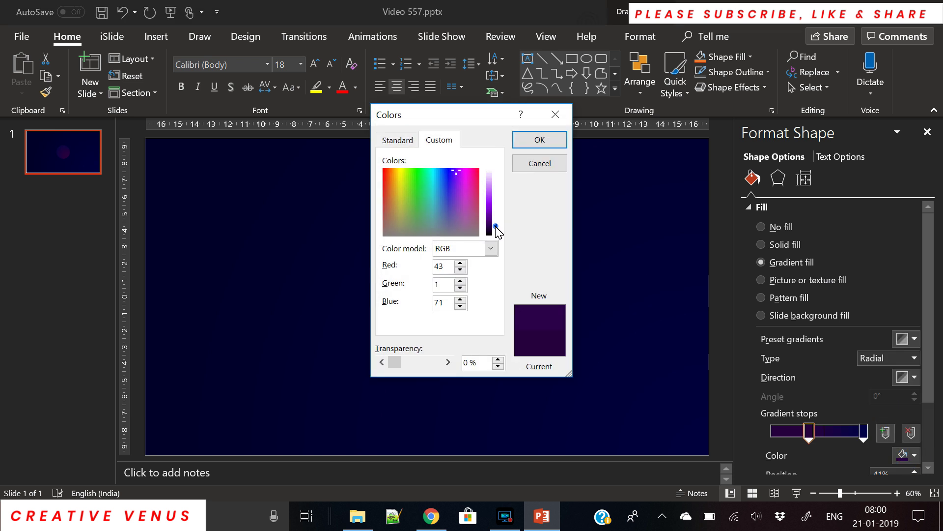
left_click_drag(497, 231, 495, 225)
left_click(540, 140)
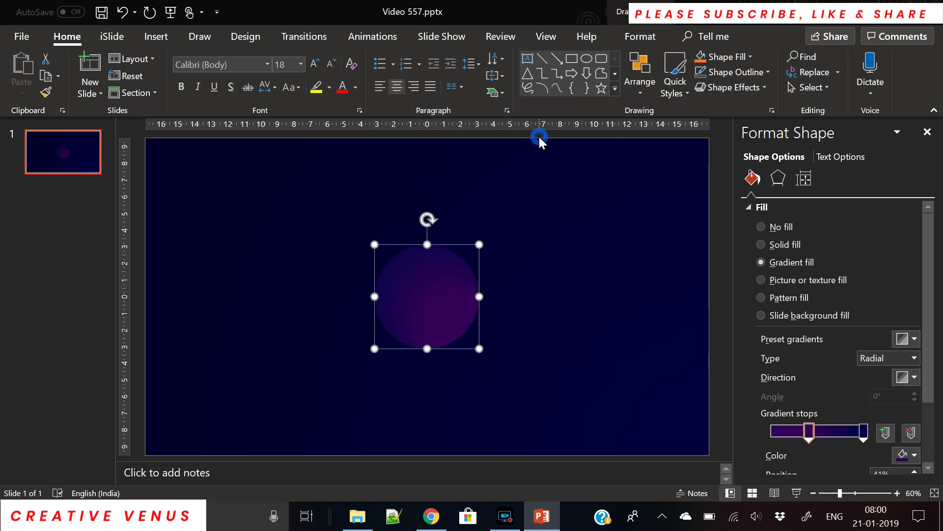
left_click(576, 294)
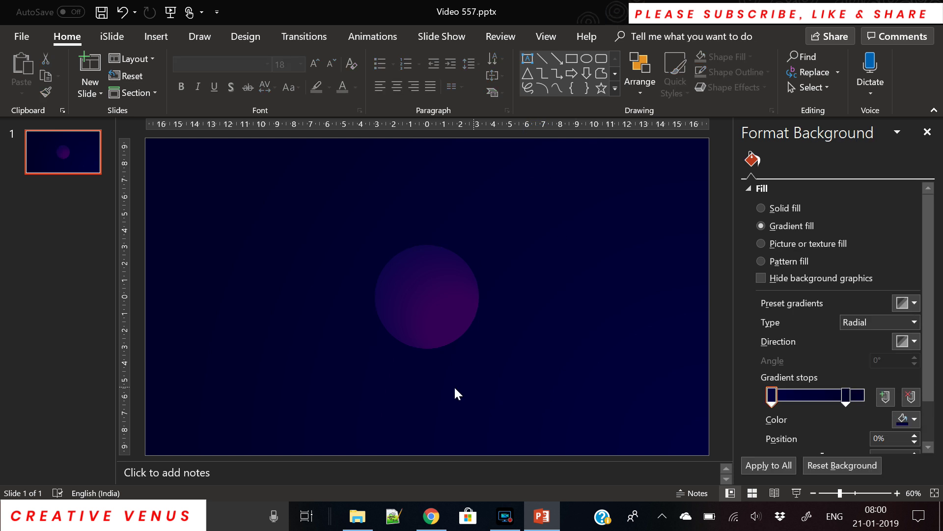
- Reposition the slide background's gradient stops, moving the inner stop to about 44%
left_click(437, 289)
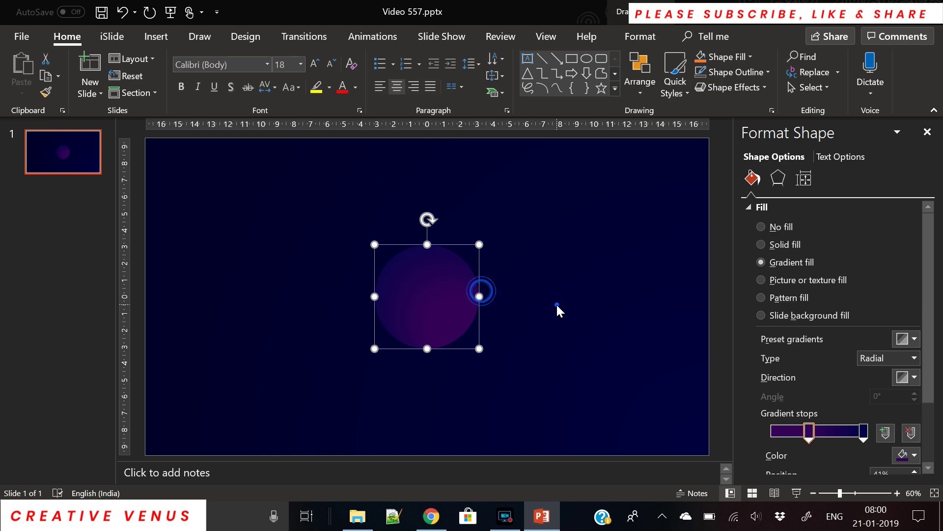
left_click(556, 304)
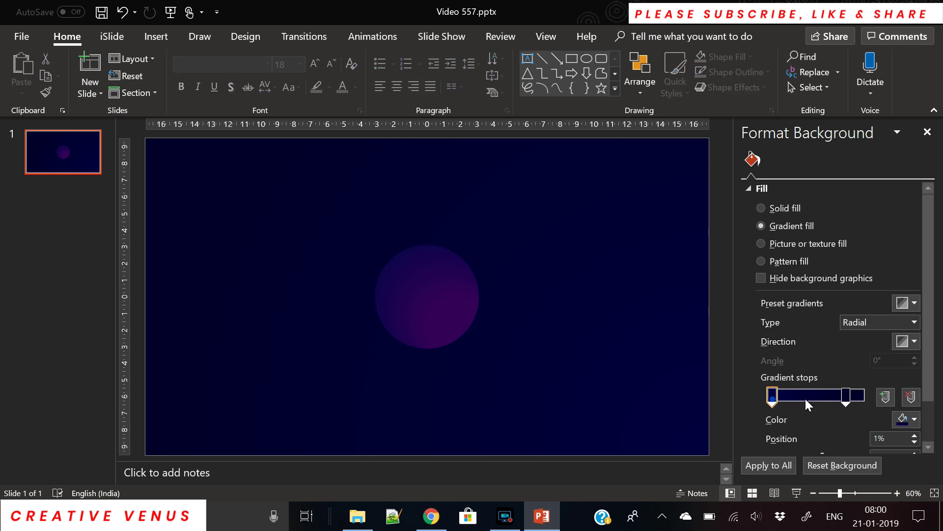
left_click_drag(805, 397, 751, 387)
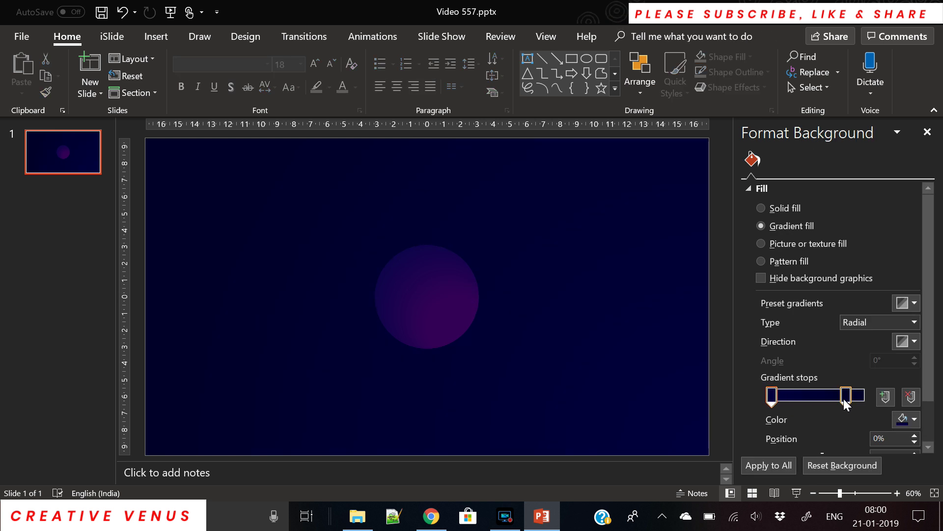
mouse_move(844, 399)
left_mouse_down()
mouse_move(815, 399)
mouse_move(835, 401)
left_mouse_up()
left_click(910, 344)
left_click(828, 352)
mouse_move(837, 404)
left_mouse_down()
mouse_move(811, 405)
mouse_move(823, 402)
left_mouse_up()
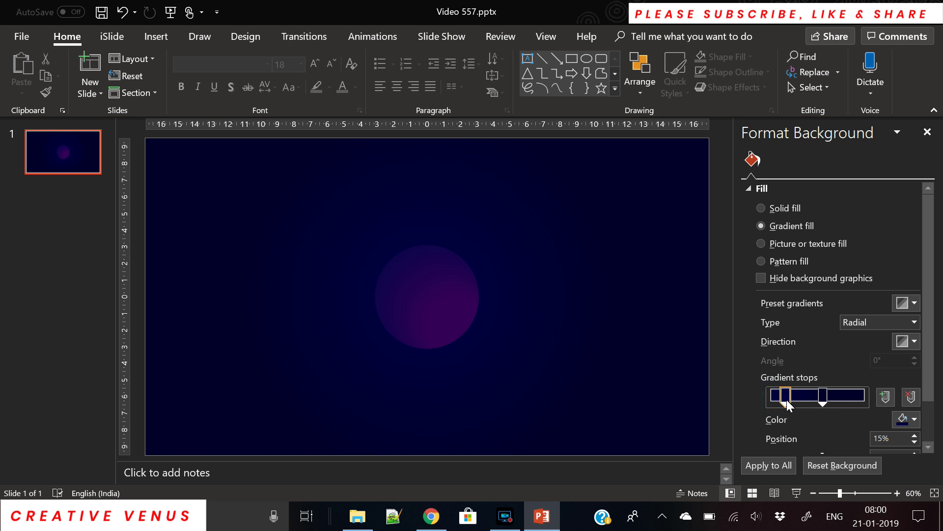
left_click_drag(786, 399, 771, 400)
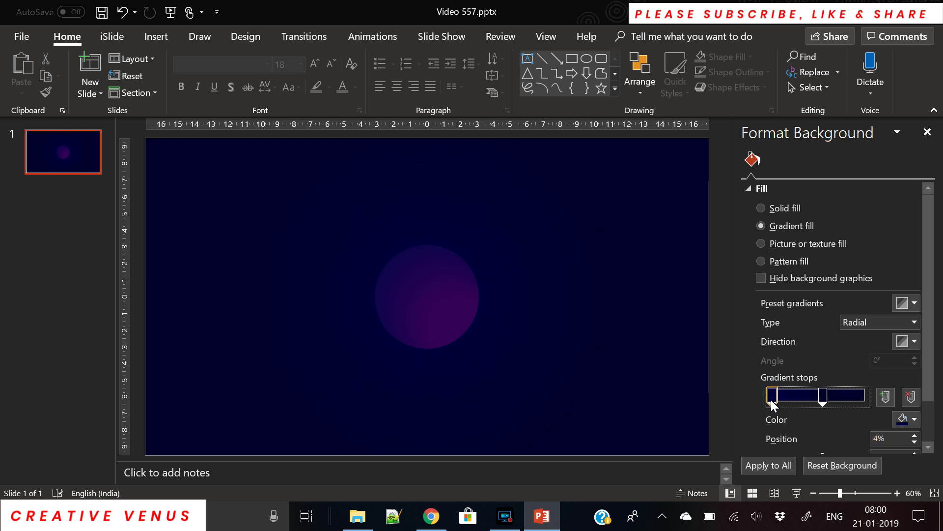
- Move the circle's outer gradient stop to 90% and its purple stop to about 33-36%
left_click(417, 293)
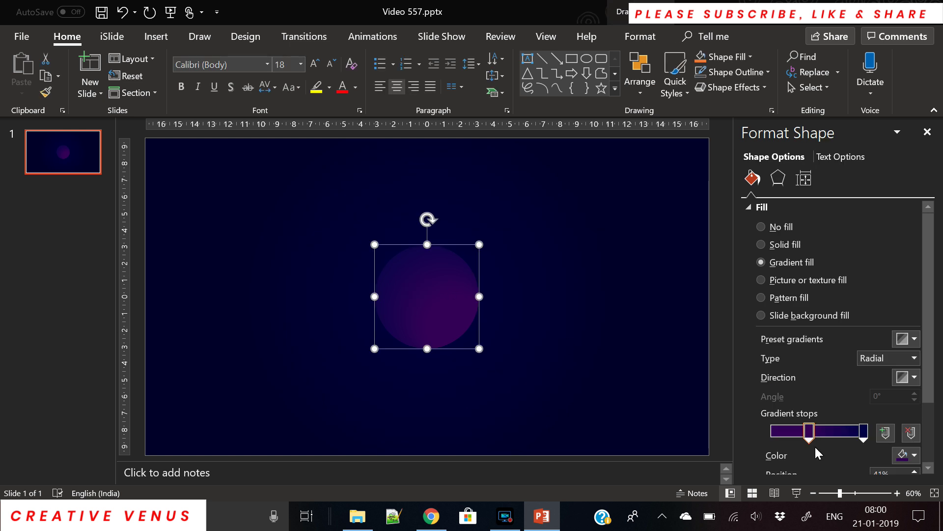
mouse_move(862, 441)
left_mouse_down()
mouse_move(846, 441)
mouse_move(862, 442)
left_mouse_up()
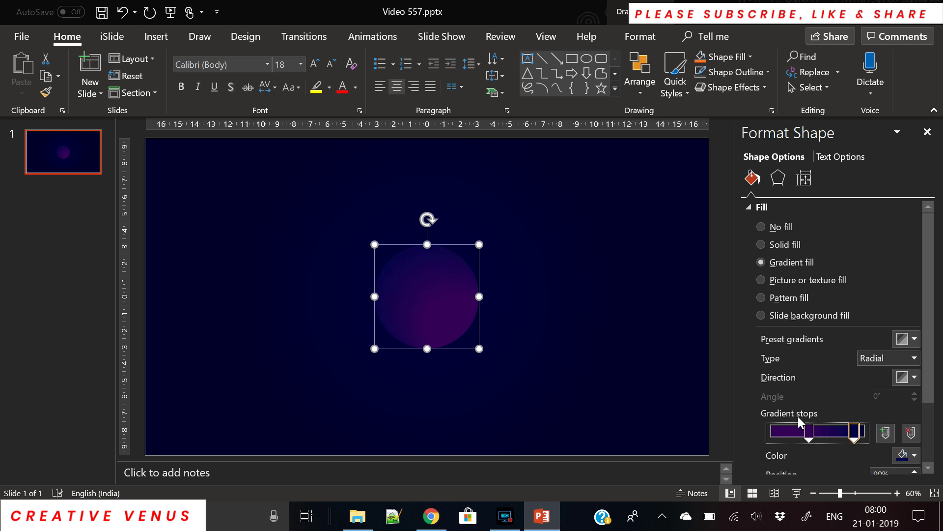
left_click(534, 272)
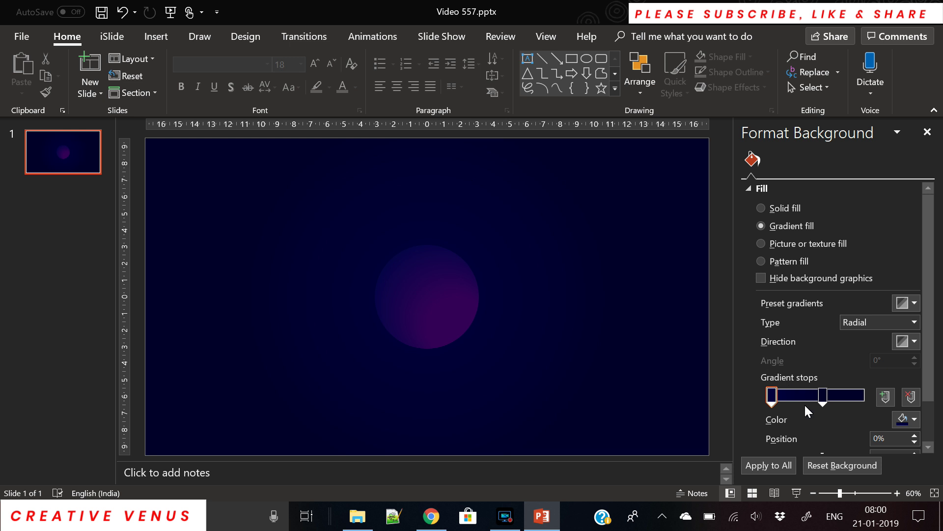
left_click(449, 311)
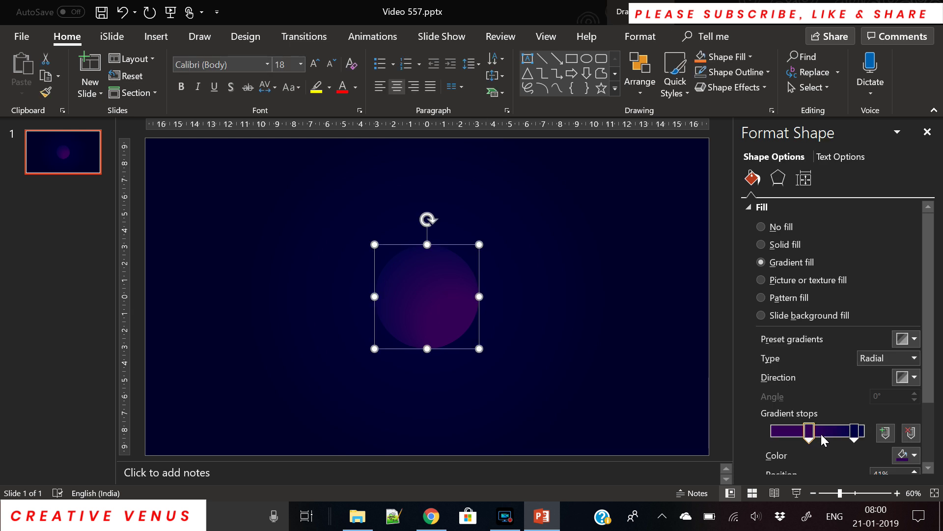
left_click_drag(803, 433, 805, 435)
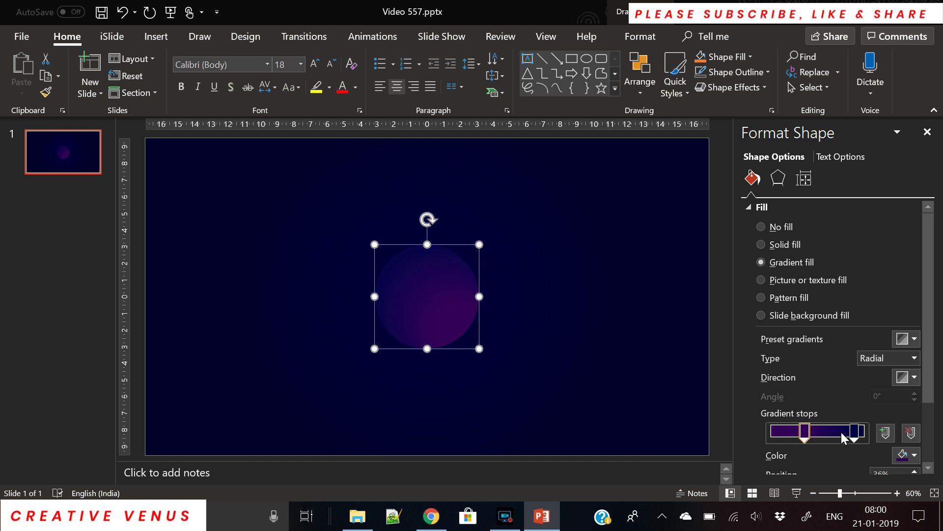
- Raise the planet's purple stop luminance to RGB 62, 1, 103 and preview it
left_click(914, 455)
left_click(906, 426)
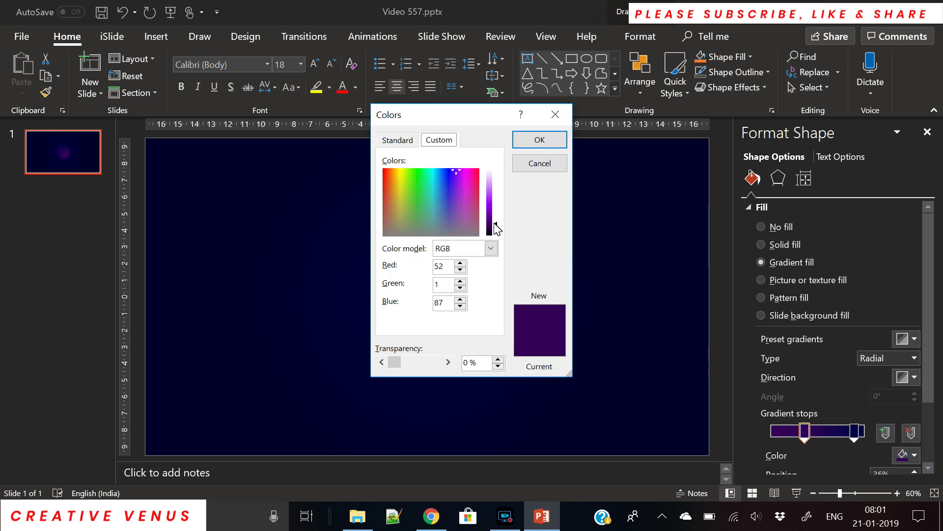
left_click_drag(495, 228, 497, 219)
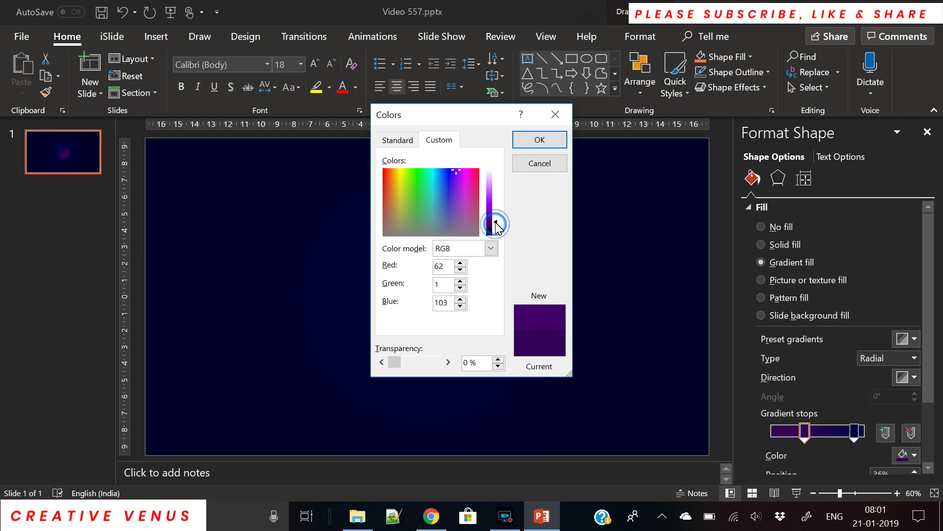
left_click(544, 142)
left_click(569, 268)
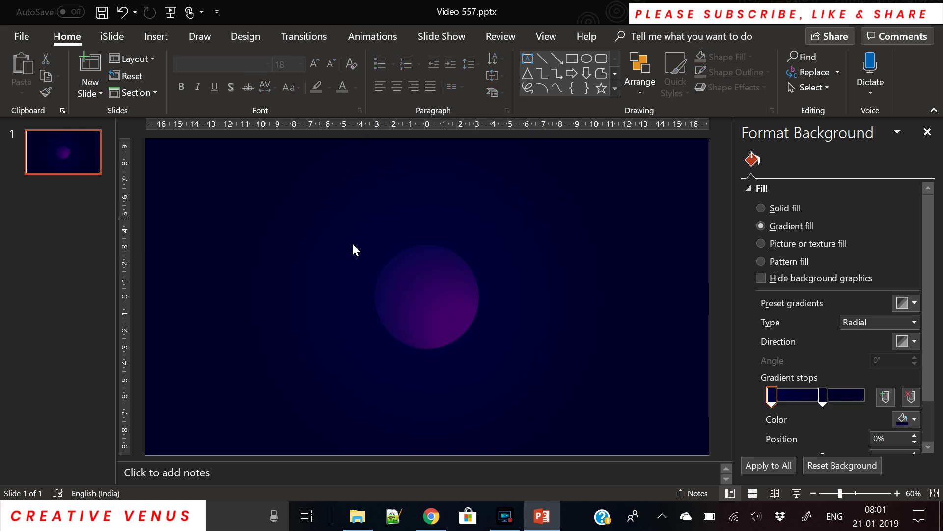
left_click(428, 300)
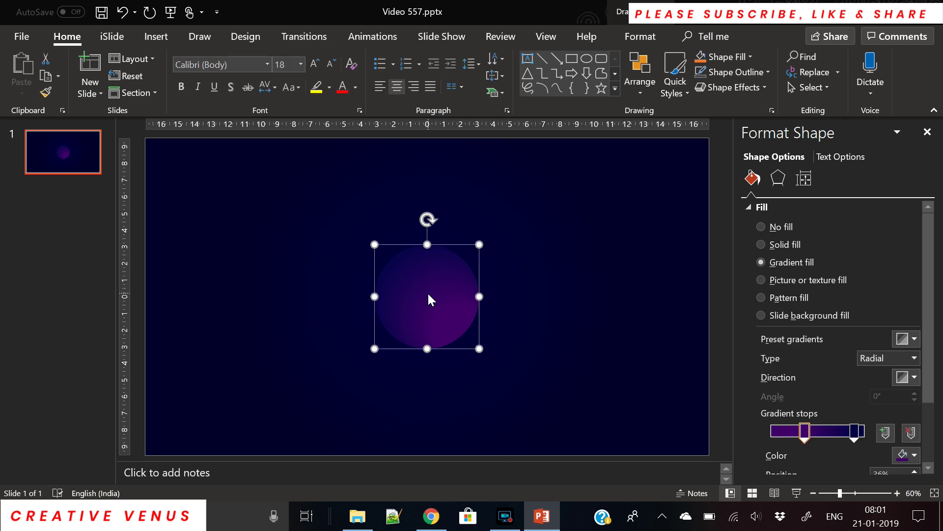
left_click(523, 323)
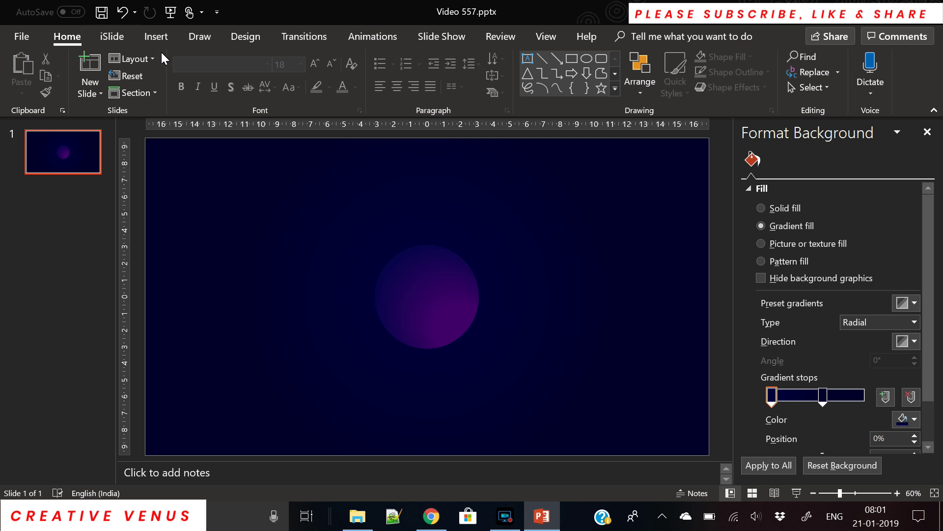
left_click(154, 32)
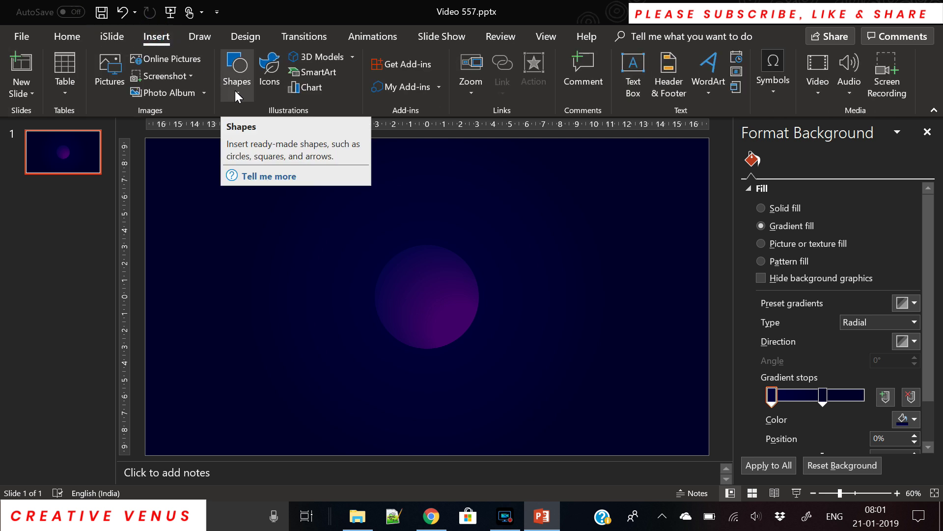
left_click(235, 90)
- Duplicate the planet circle and place the copy to its right
left_click(416, 338)
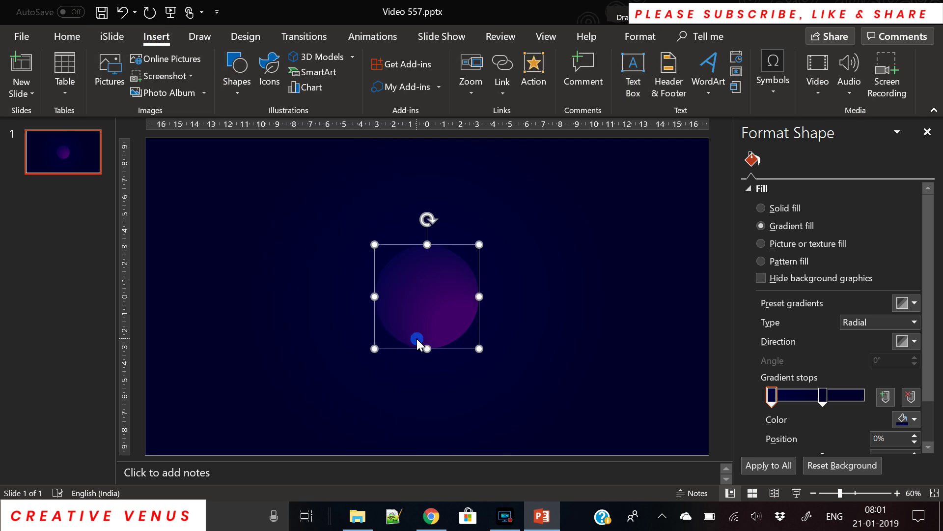
key("ctrl+v")
left_click_drag(428, 332, 562, 330)
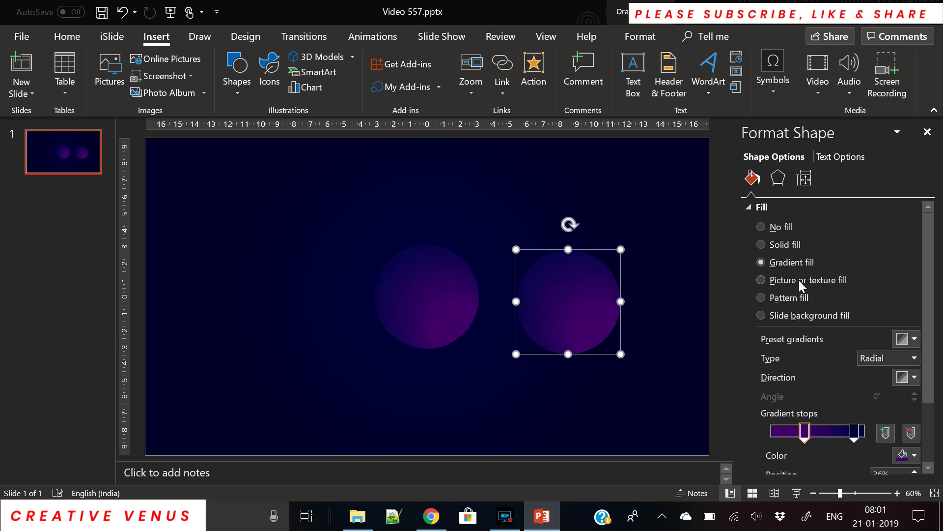
- Give the copy a pattern fill, eyedropping the planet's purple for background and foreground
left_click(786, 298)
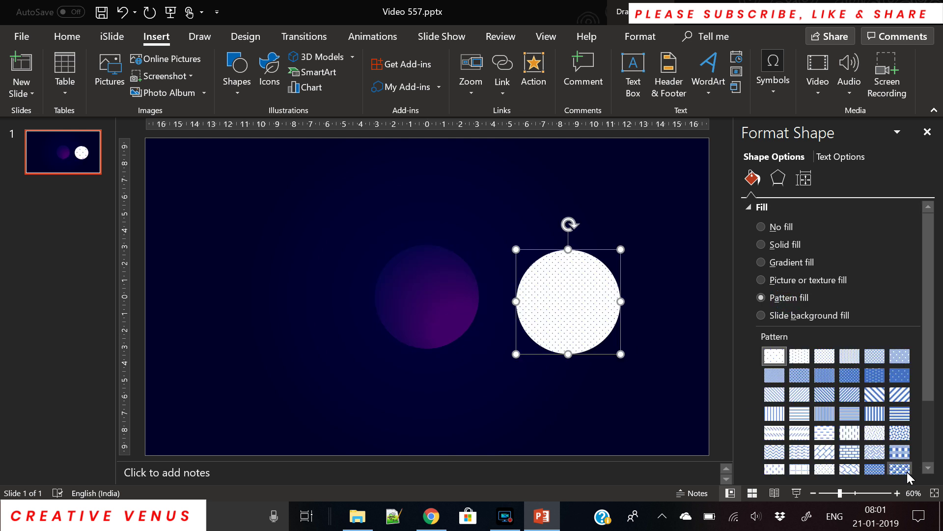
scroll(934, 337, "down", 3)
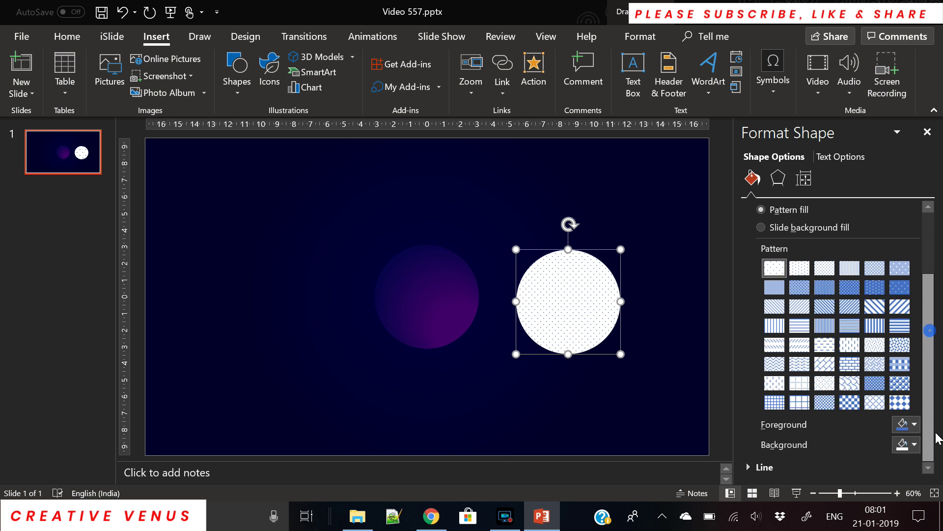
left_click(904, 445)
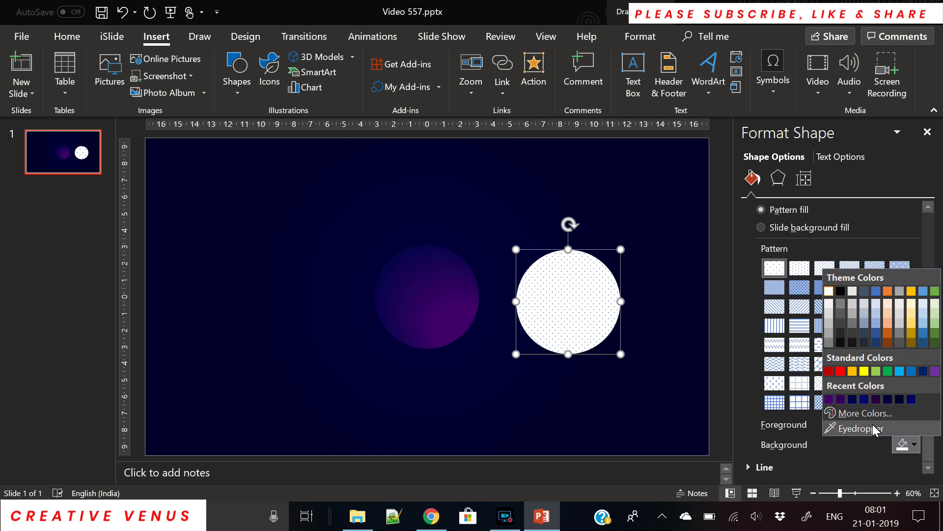
left_click(873, 426)
left_click(453, 320)
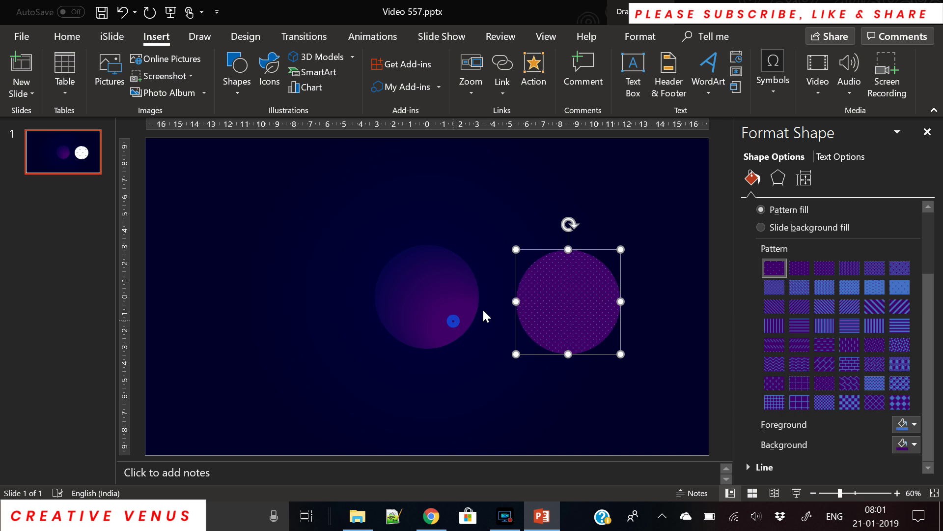
left_click(914, 424)
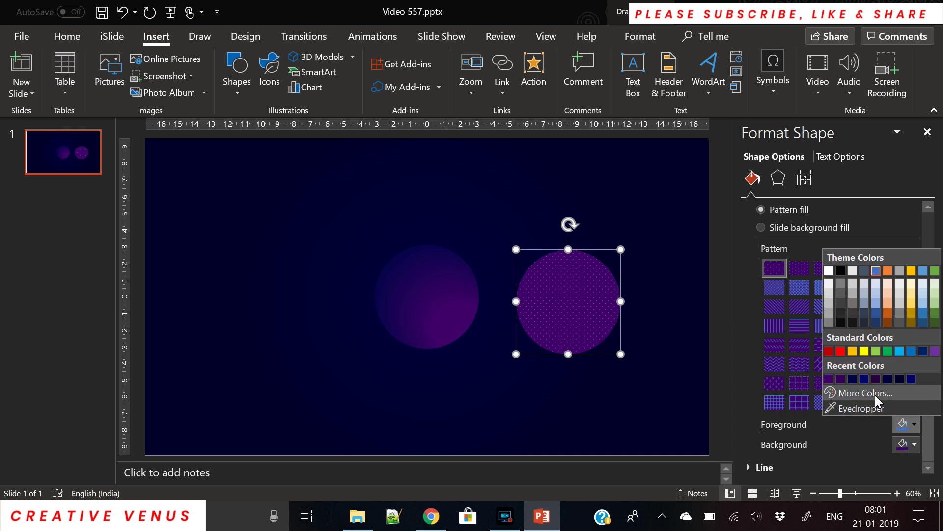
left_click(871, 408)
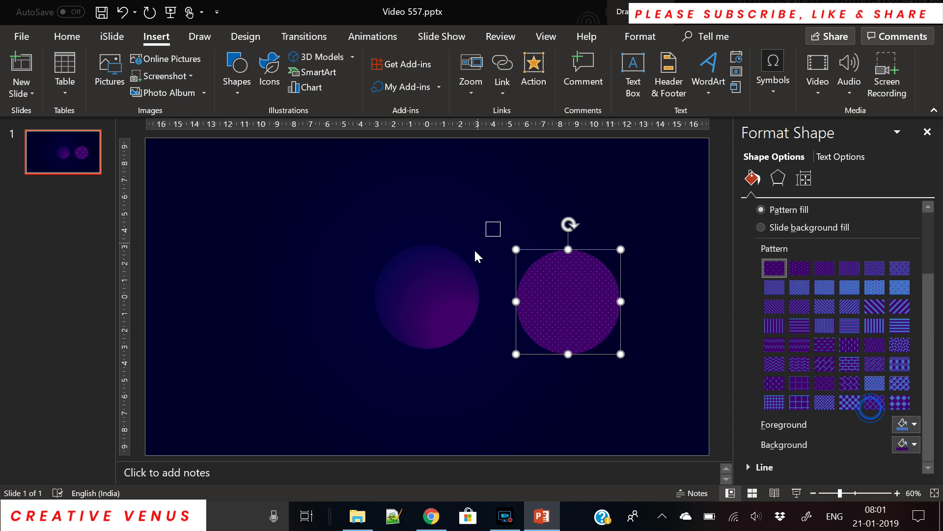
left_click(446, 268)
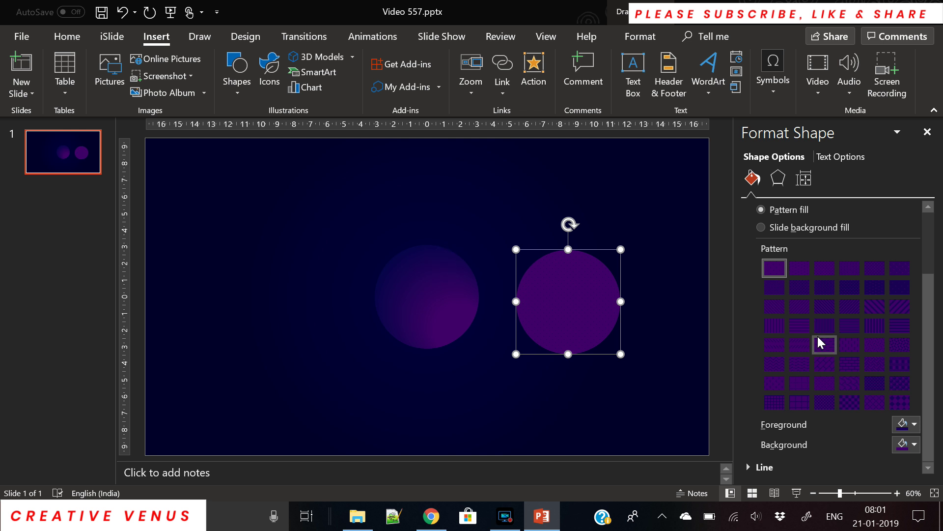
- Apply 52 pt soft edges to the purple copy to make a glow circle
left_click(784, 175)
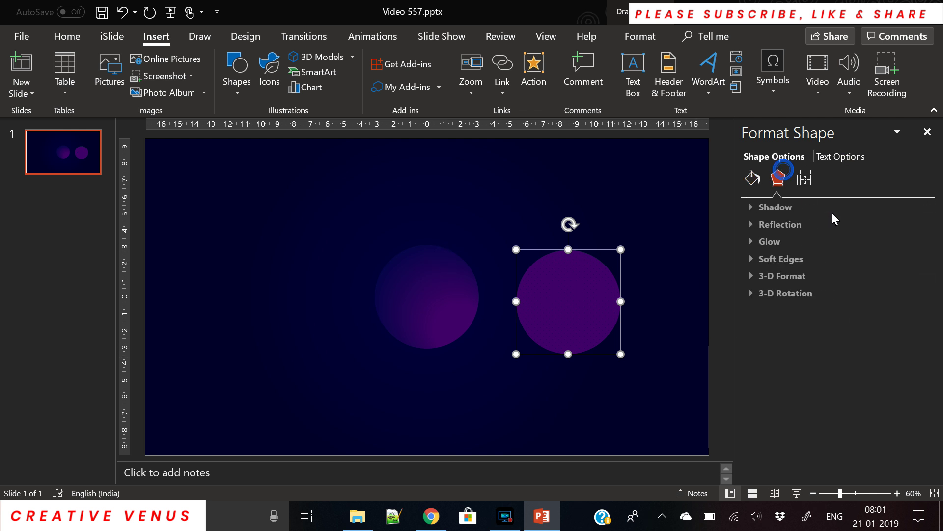
left_click(774, 259)
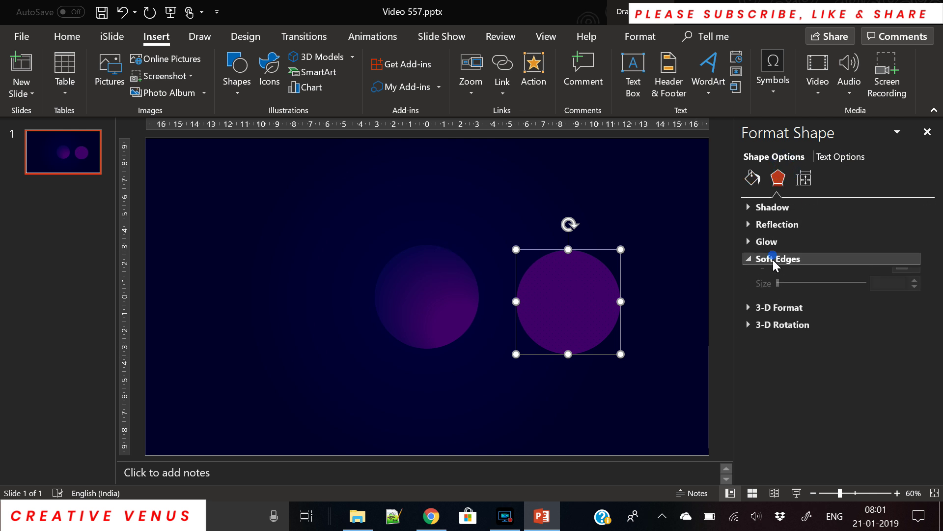
left_click_drag(776, 296, 823, 296)
left_click(496, 297)
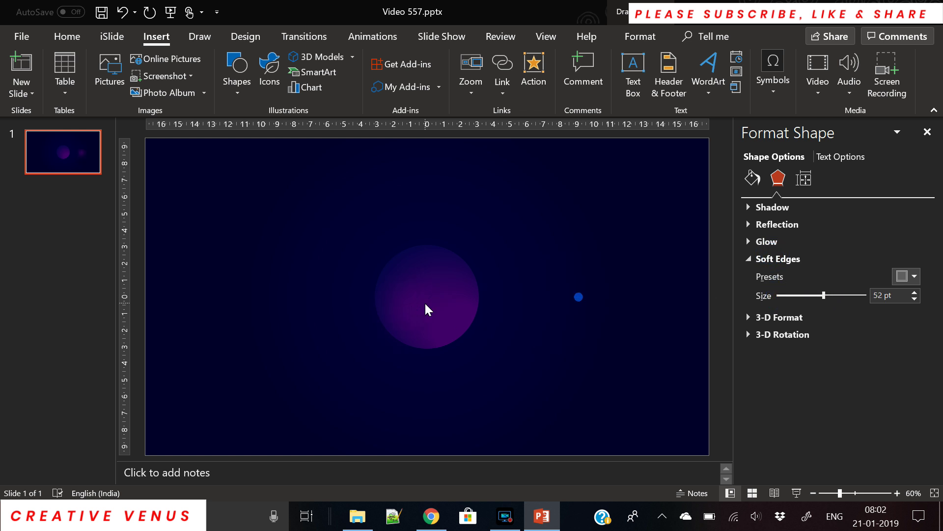
left_click(453, 308)
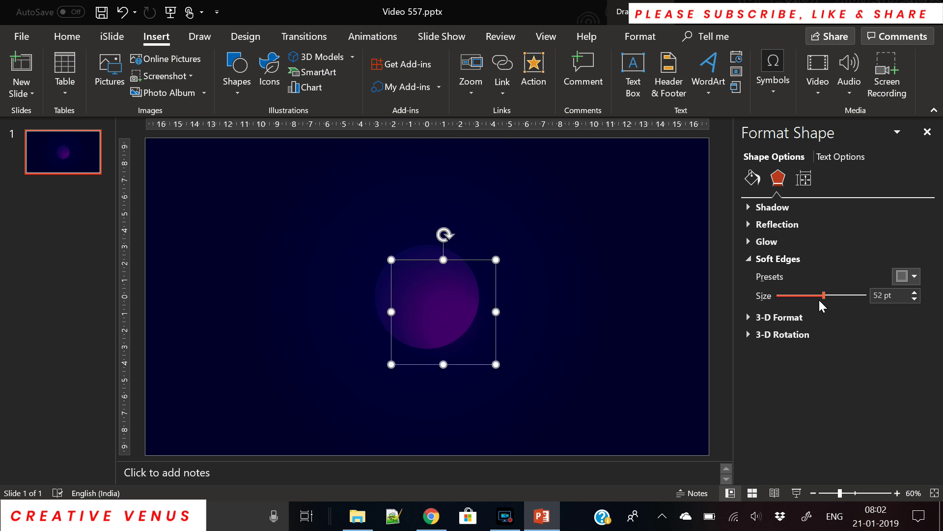
- Try a brighter blue-purple pattern foreground (RGB 54, 6, 174), then undo it
left_click(752, 178)
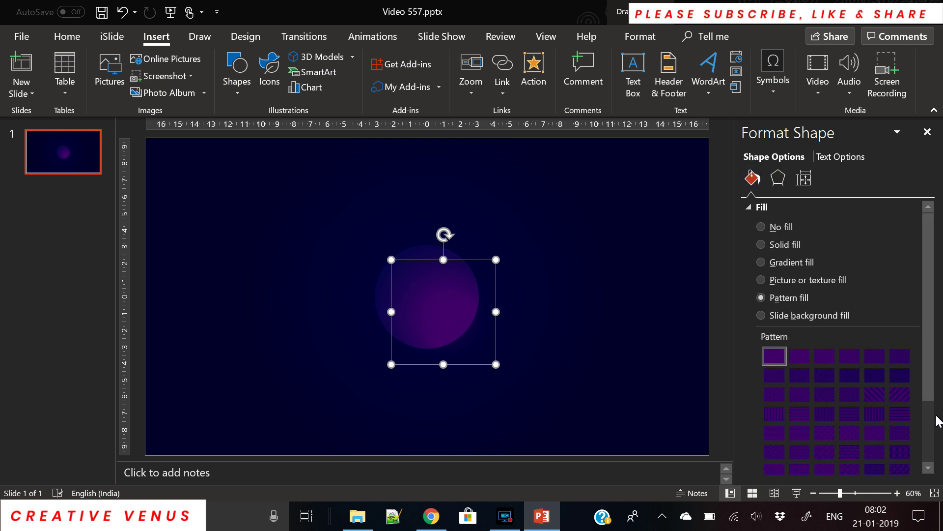
scroll(928, 393, "down", 3)
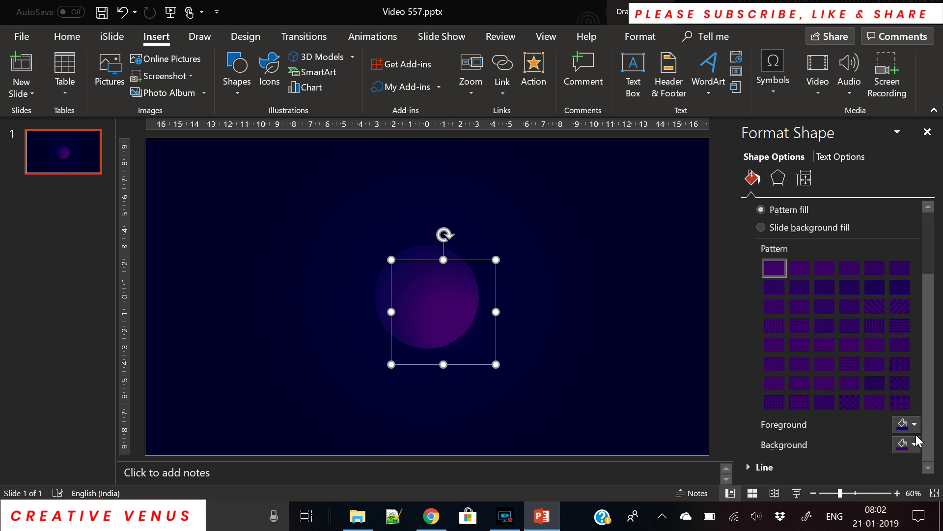
left_click(904, 426)
left_click(866, 393)
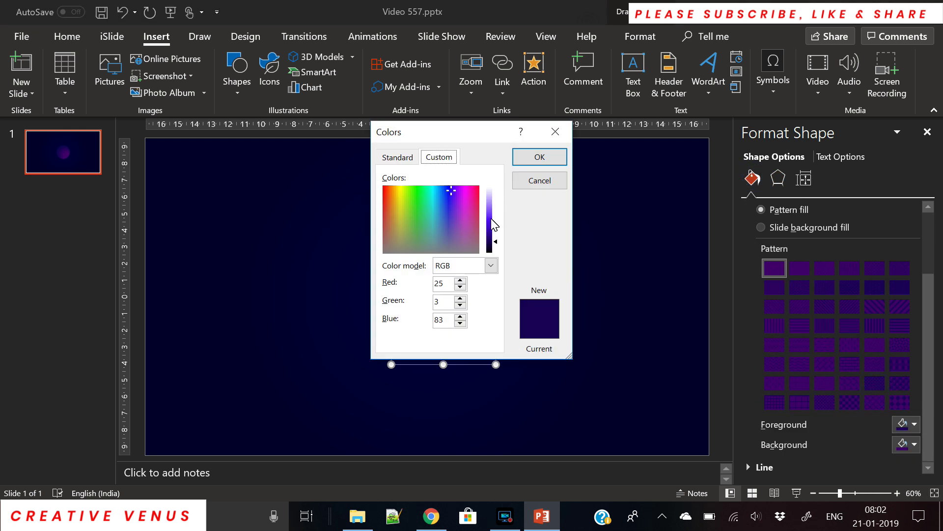
left_click_drag(496, 246, 497, 237)
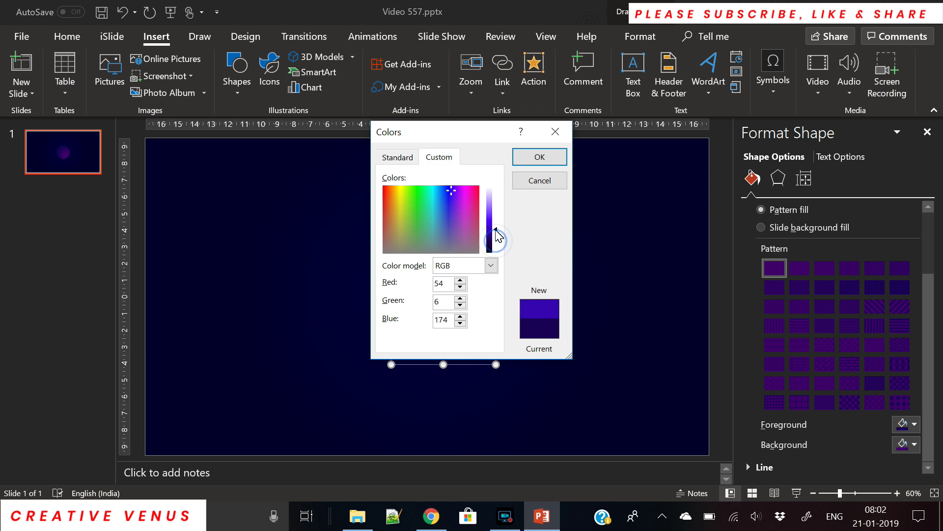
left_click(533, 158)
left_click(615, 349)
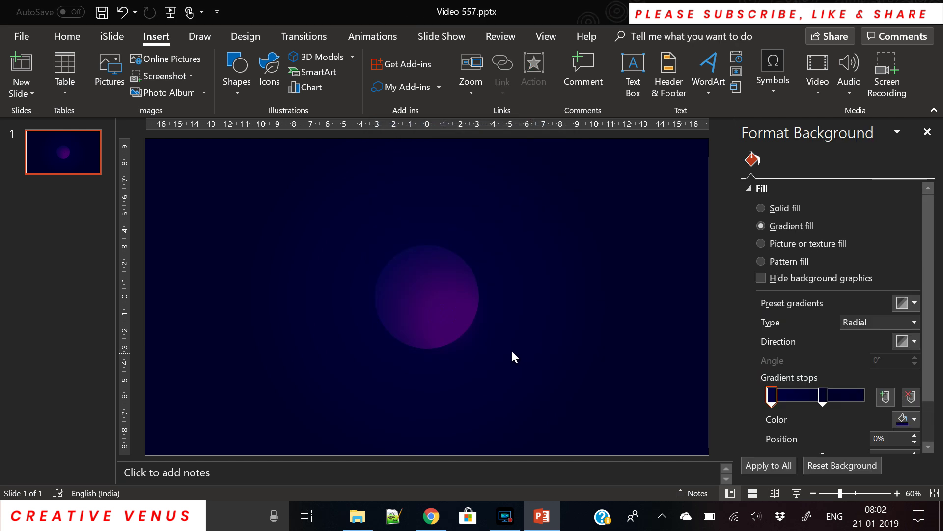
key("ctrl+z")
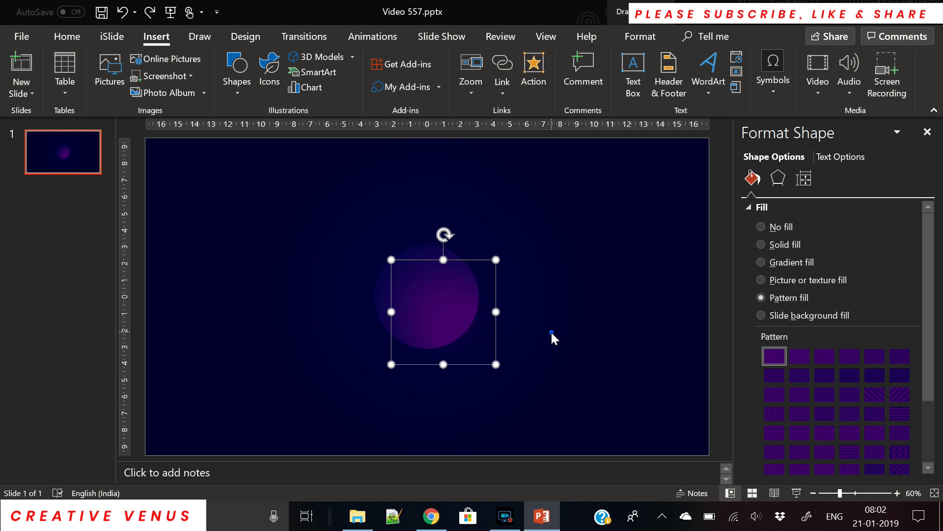
left_click(550, 332)
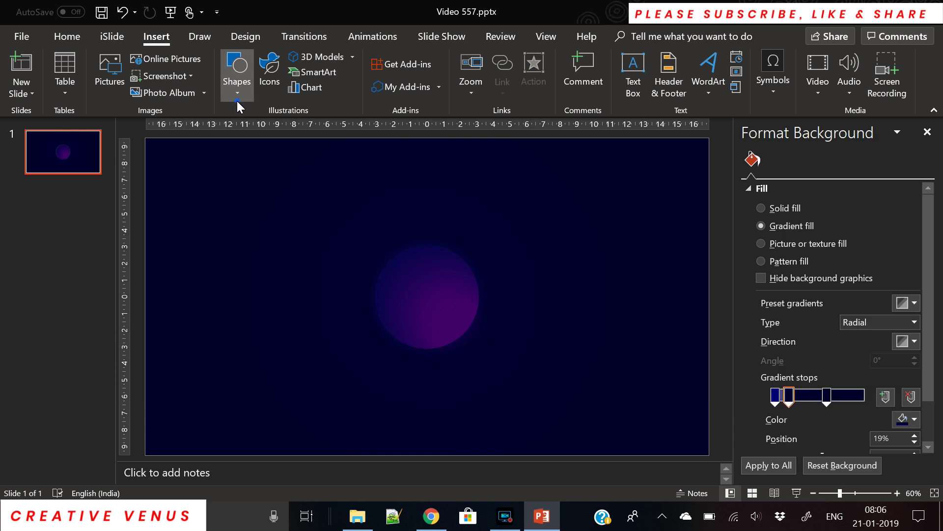
left_click(237, 98)
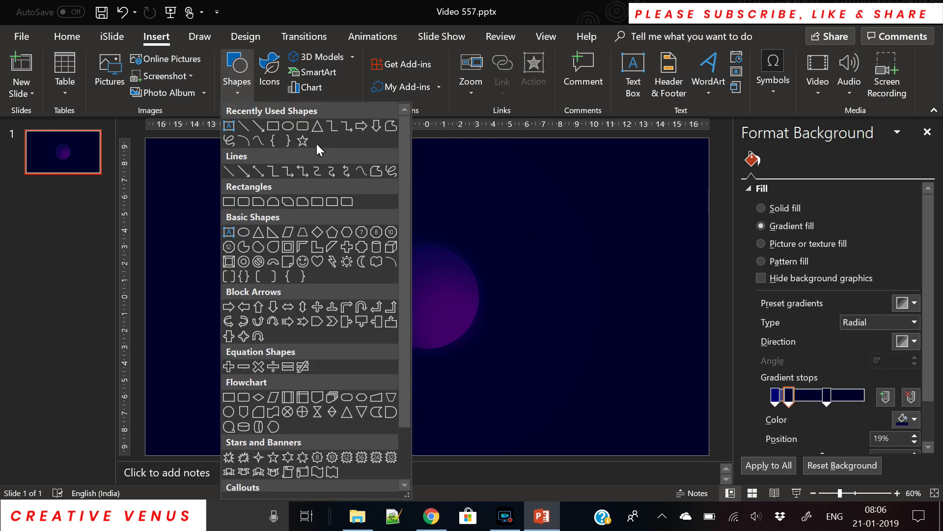
- Draw a small square near the planet and copy the planet's purple gradient onto it with Format Painter
left_click(270, 138)
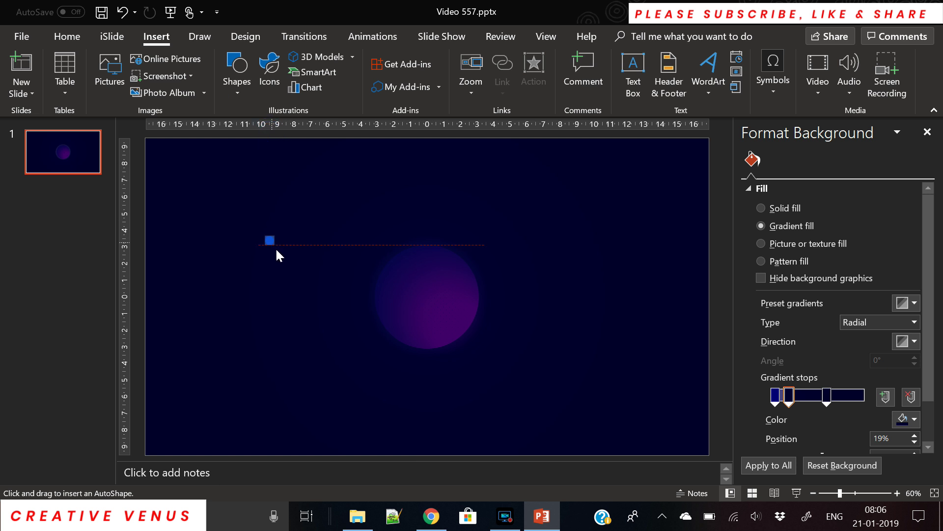
left_click_drag(280, 256, 282, 255)
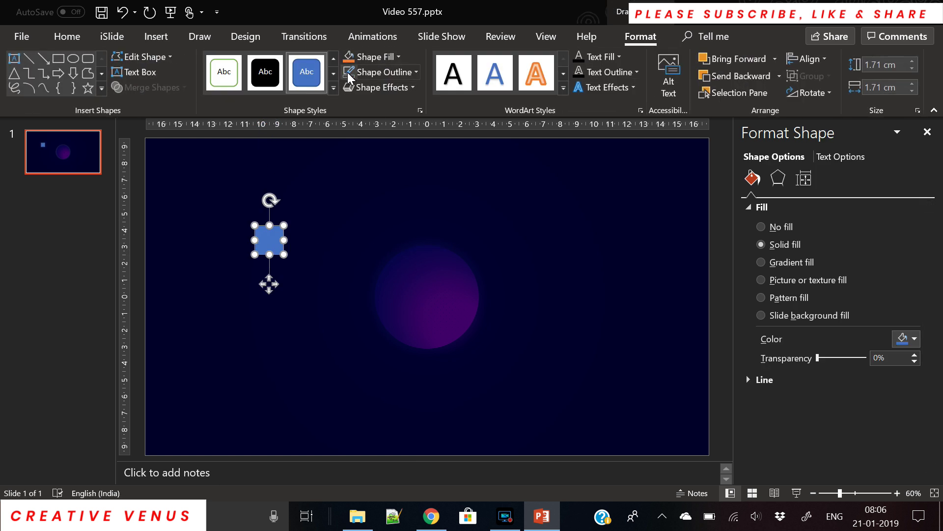
left_click(411, 261)
left_click(73, 41)
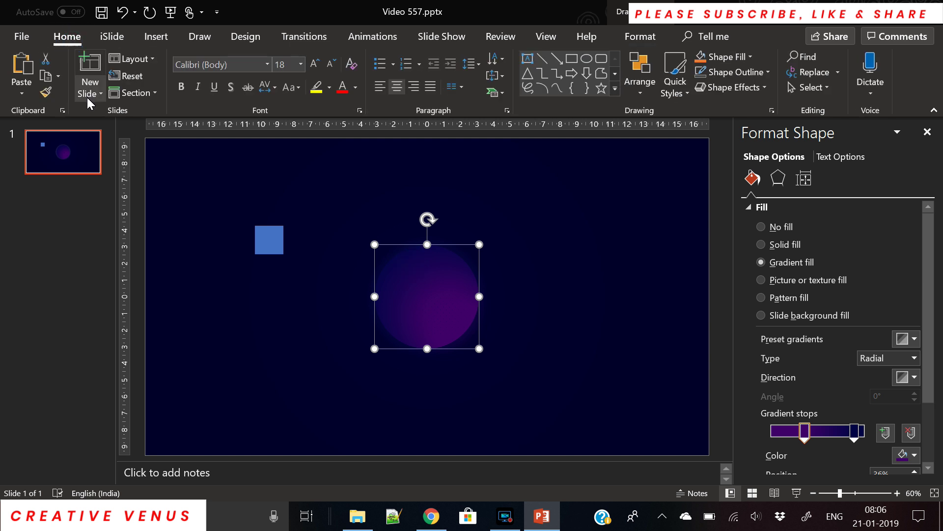
left_click(46, 91)
left_click(262, 234)
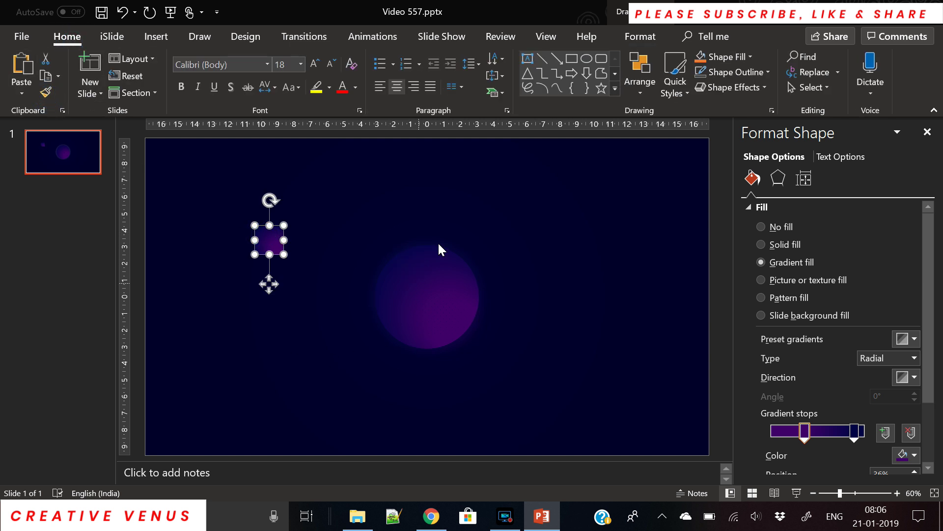
- Add a 3-D extrusion to the square, raising its depth toward 30 pt
left_click(778, 177)
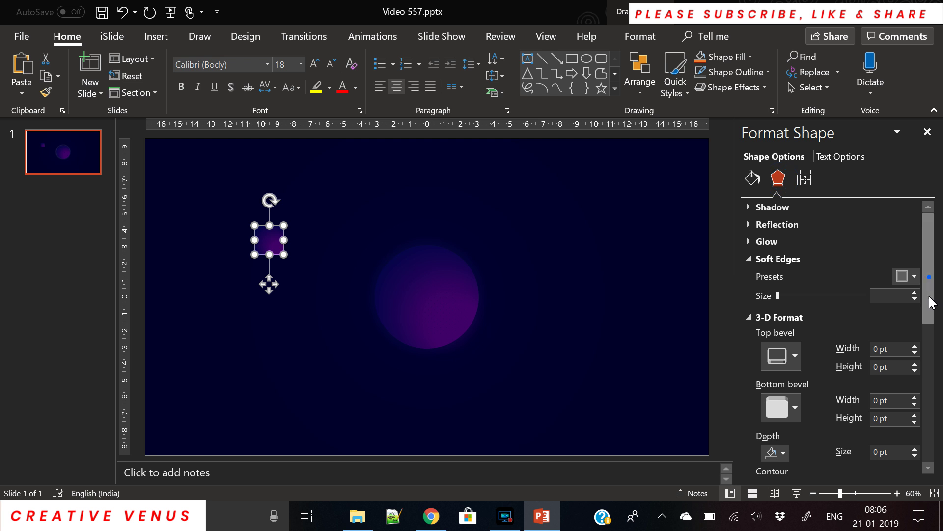
left_click_drag(928, 277, 939, 361)
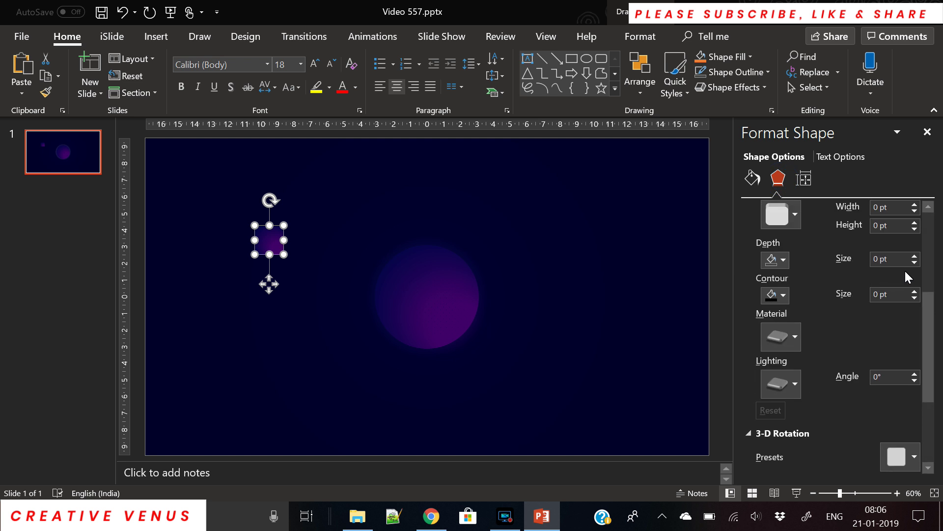
left_click(914, 255)
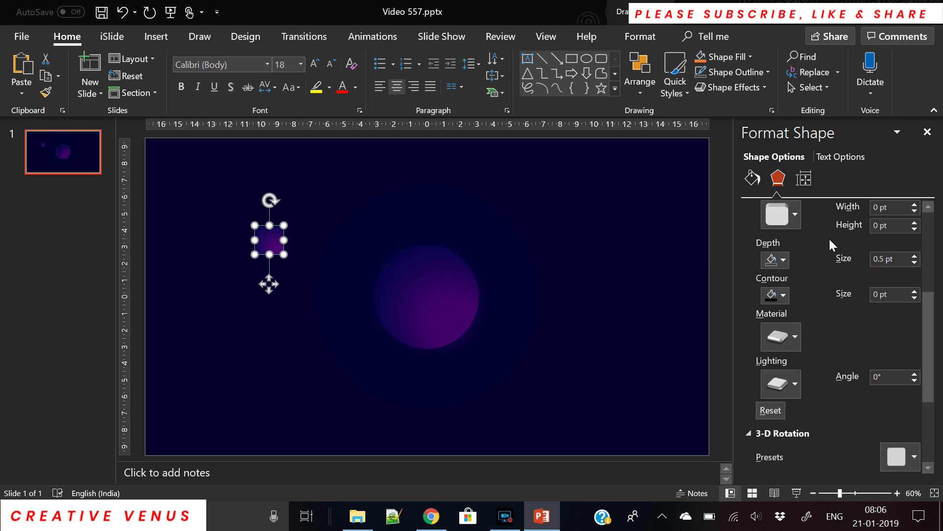
scroll(910, 329, "down", 4)
left_click(904, 364)
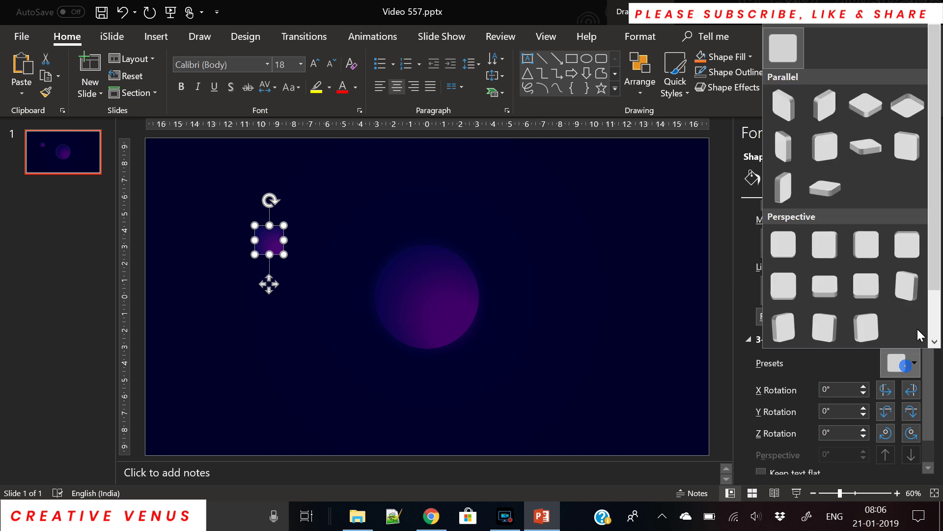
left_click(794, 111)
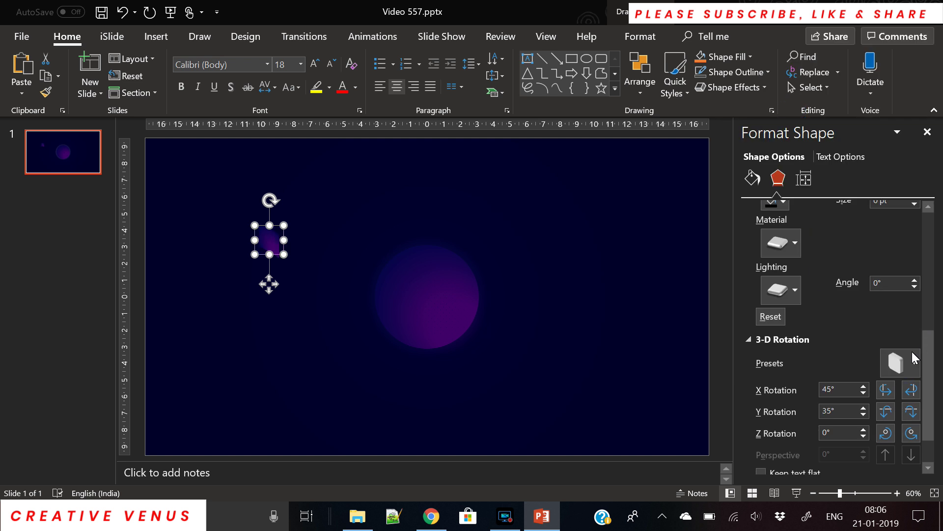
scroll(913, 305, "up", 3)
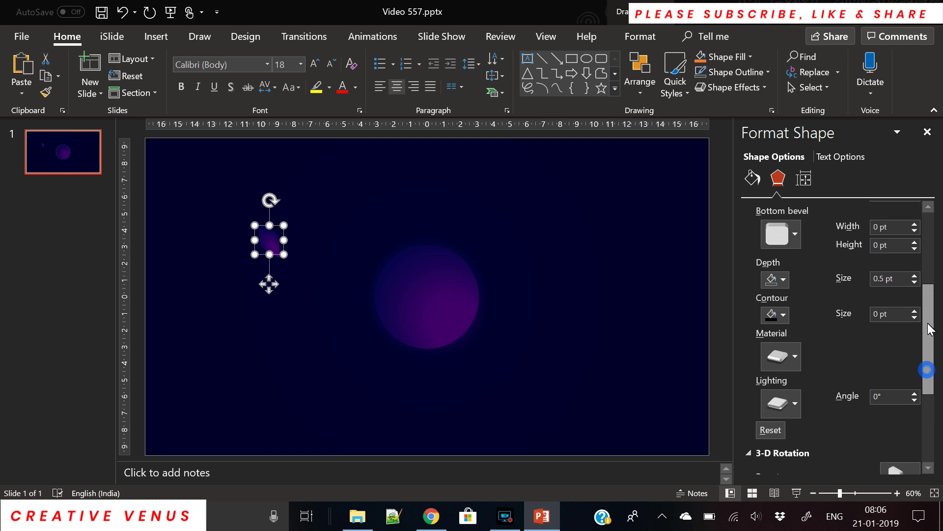
left_click(914, 278)
left_click(914, 278)
left_click(915, 278)
left_click(914, 278)
left_click(914, 278)
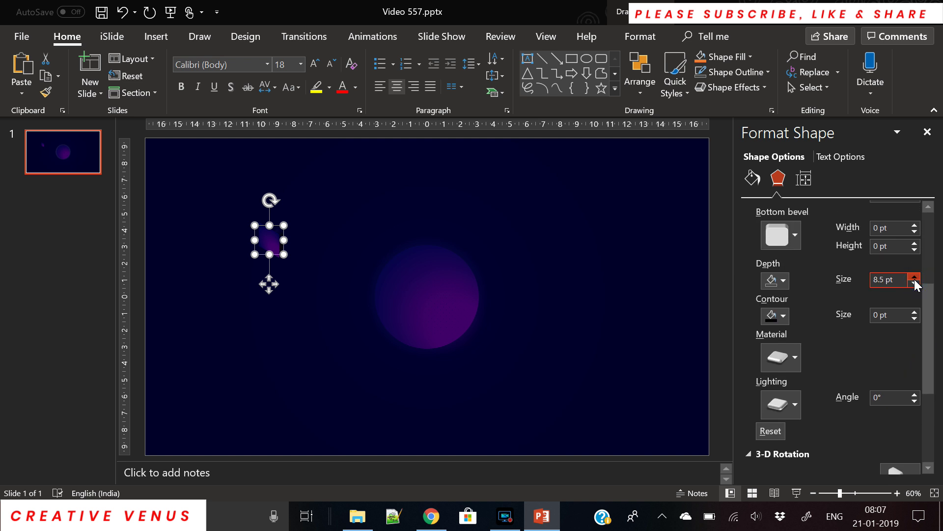
left_click(914, 278)
left_click(914, 278)
left_click(915, 278)
left_click(914, 278)
left_click(915, 278)
left_click(914, 278)
left_click(914, 278)
left_click(914, 278)
- Reselect the square and raise its 3-D depth to 40 pt
left_click(110, 329)
left_click(266, 241)
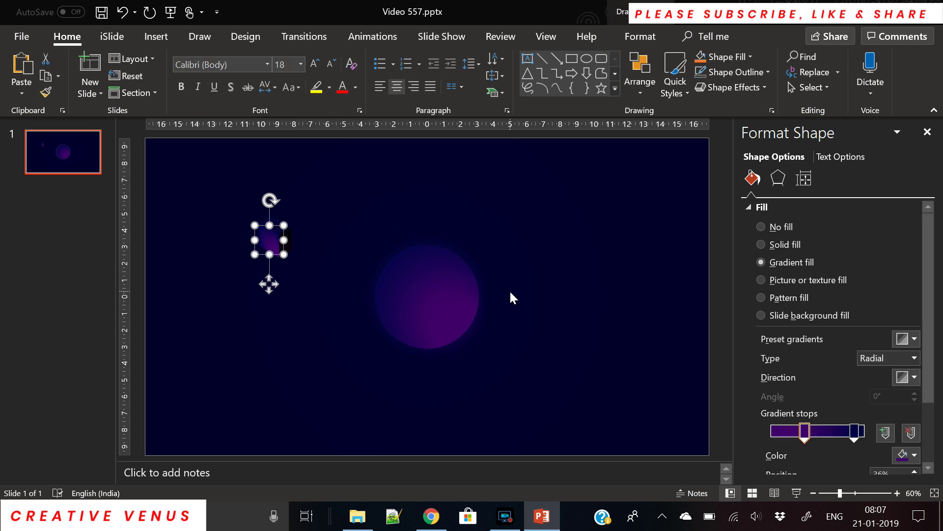
left_click(778, 178)
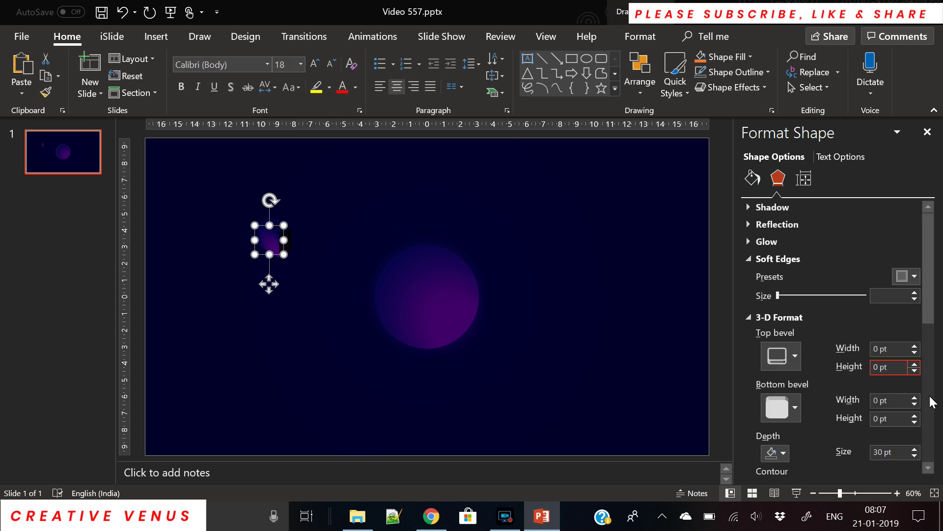
left_click(913, 449)
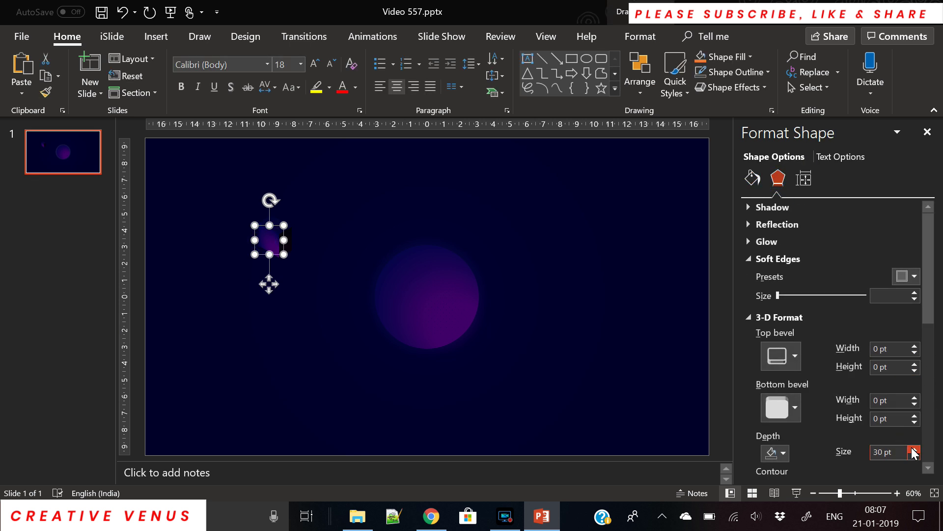
left_click(912, 449)
left_click(913, 448)
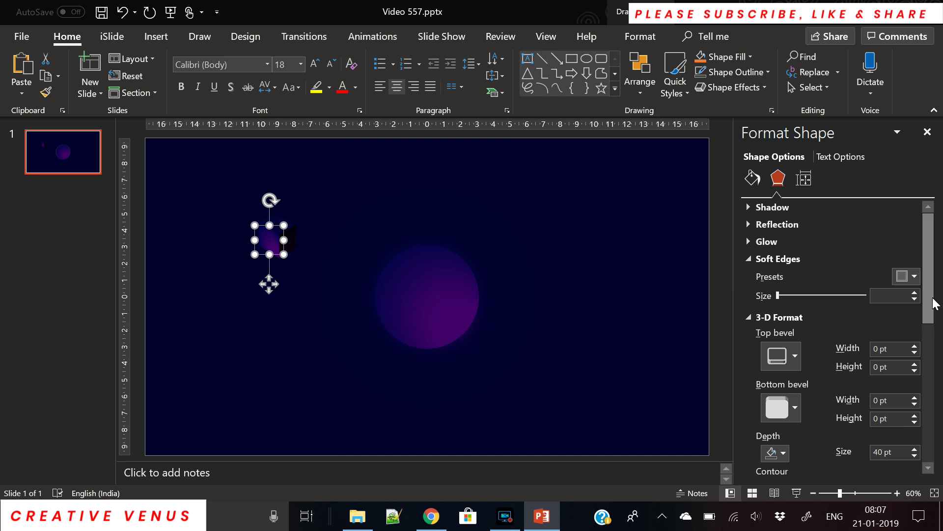
- Apply a Parallel 3-D rotation preset, set lighting angle to 180°, and move the cube to the upper right
left_click_drag(934, 303, 933, 376)
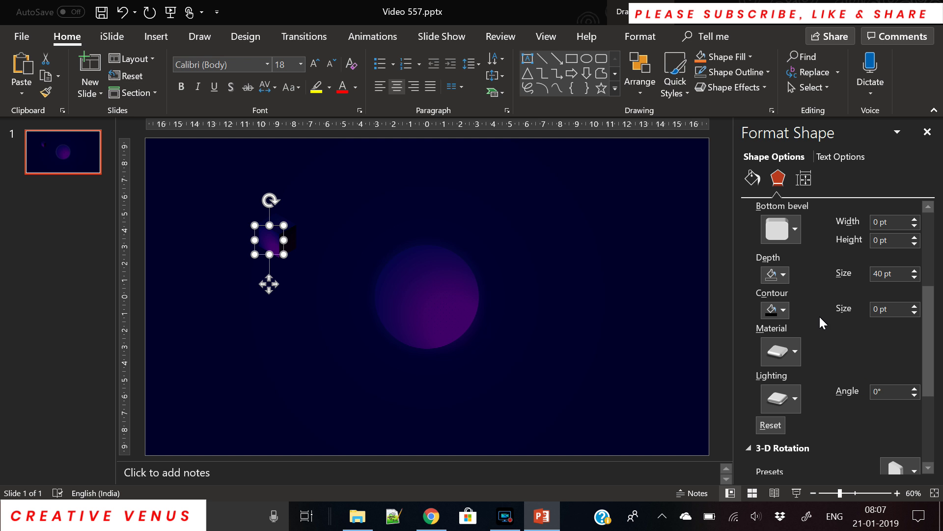
scroll(907, 473, "down", 1)
left_click(908, 473)
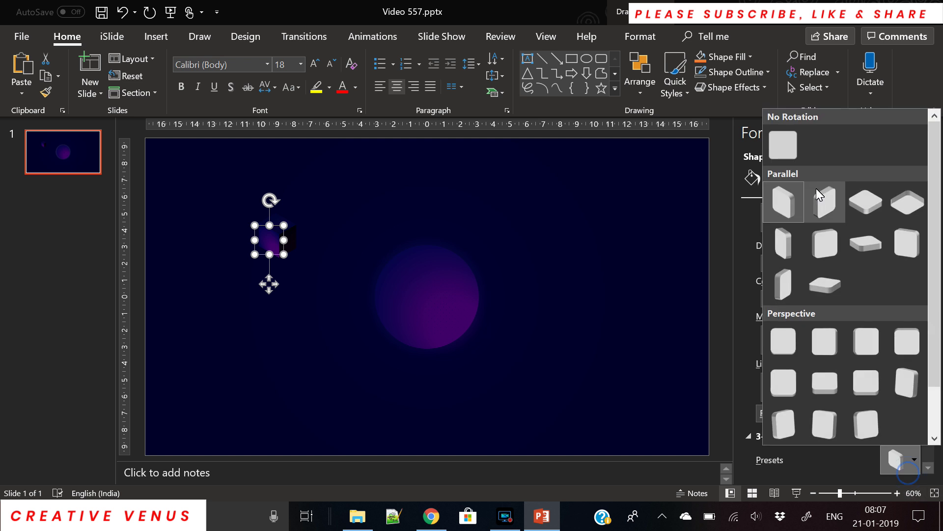
left_click(815, 188)
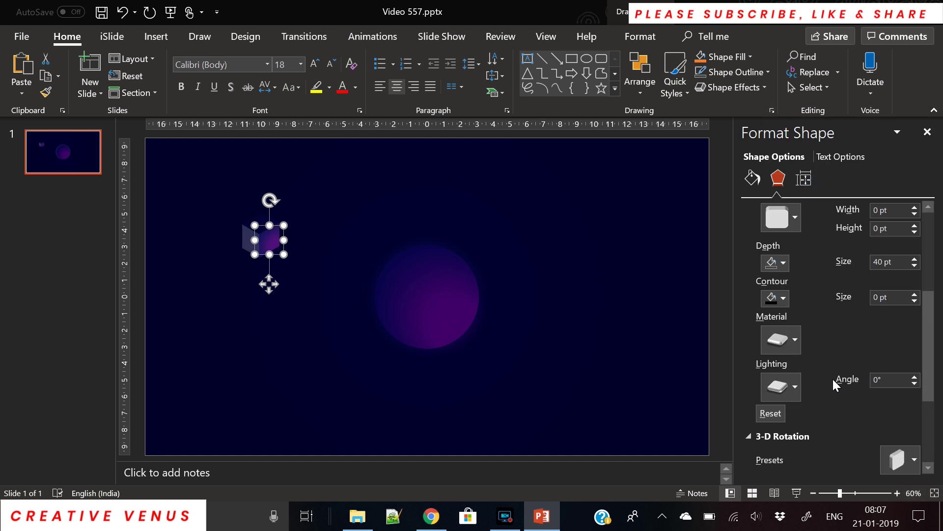
left_click(915, 377)
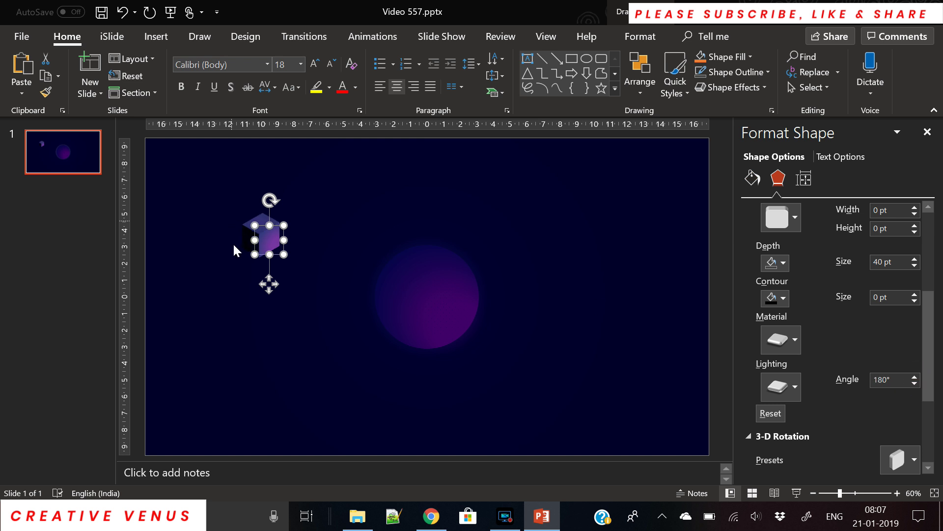
left_click_drag(268, 289, 547, 284)
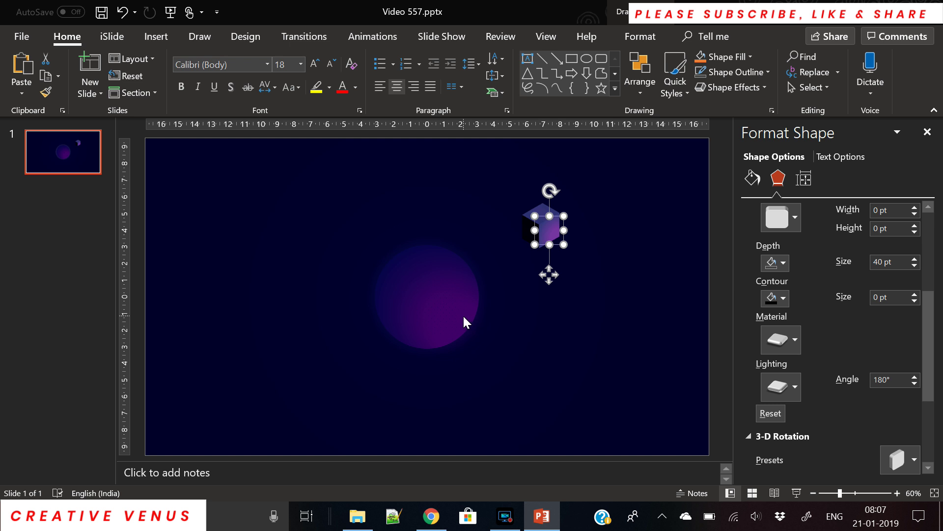
- Paste a duplicate of the cube and place it at the lower left of the planet
left_click(386, 313)
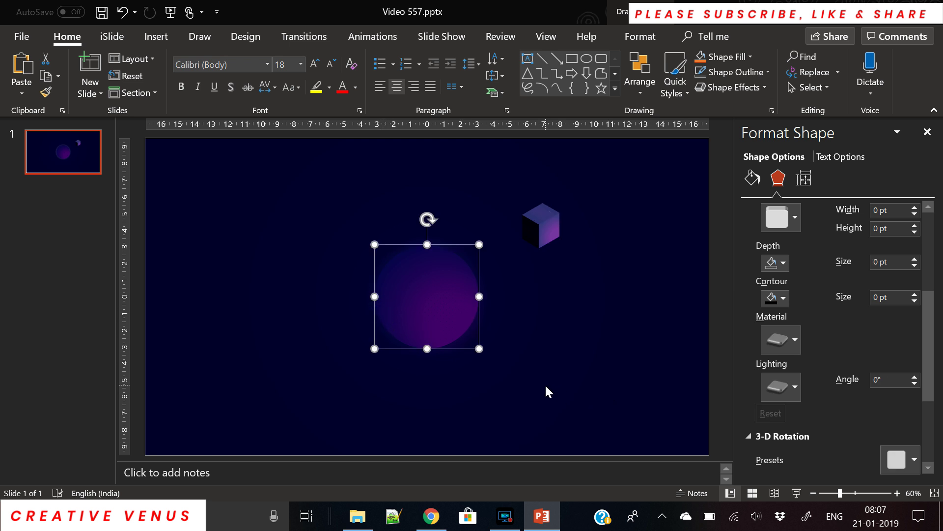
left_click(541, 233)
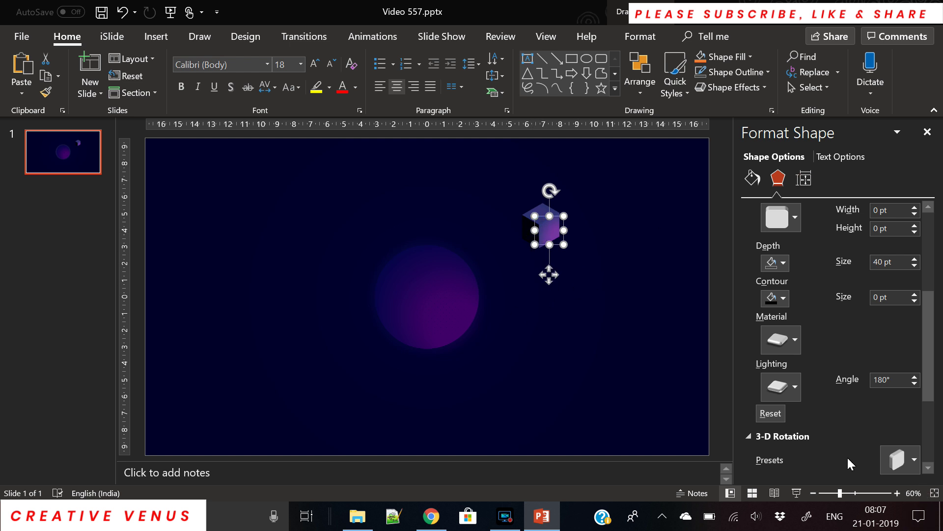
key("ctrl+v")
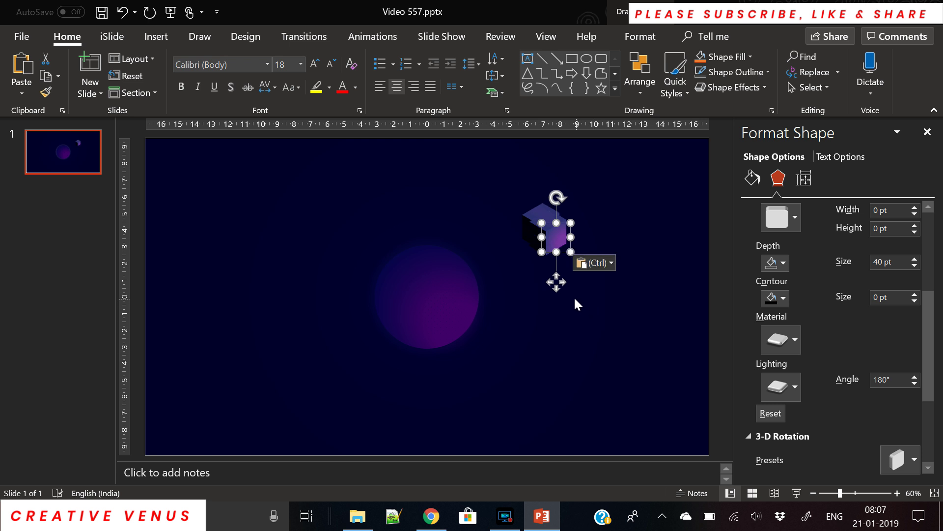
left_click_drag(550, 275, 270, 374)
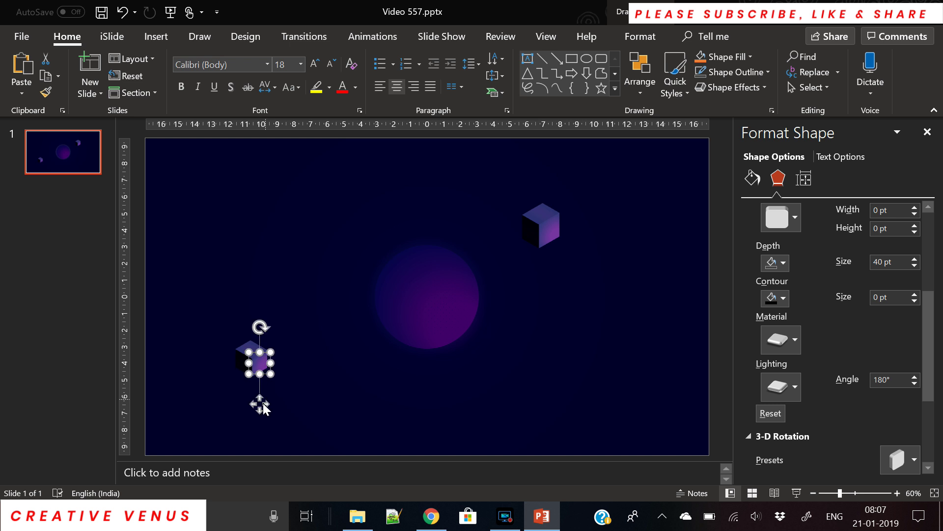
- Move the lower-left copy's gradient stop to 18% and lower its 3-D depth to 30 pt
left_click(297, 416)
left_click(253, 368)
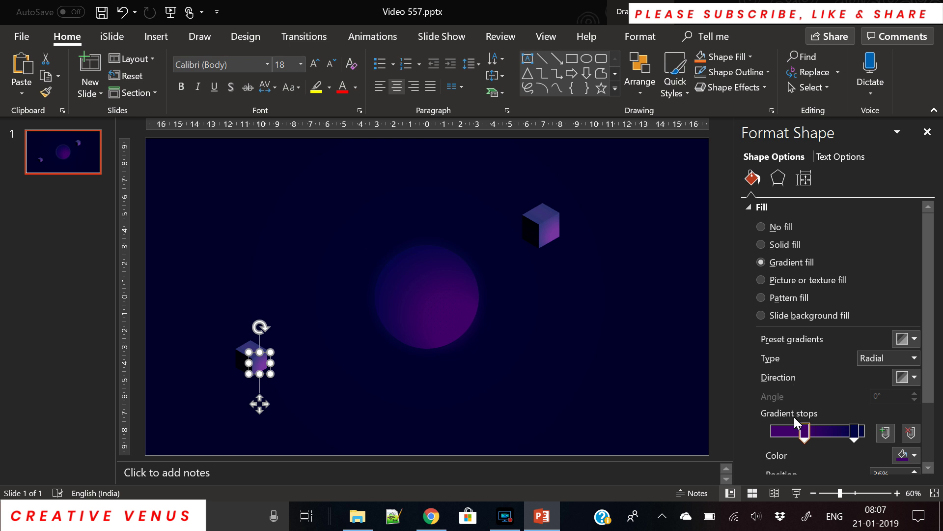
left_click_drag(804, 436, 787, 435)
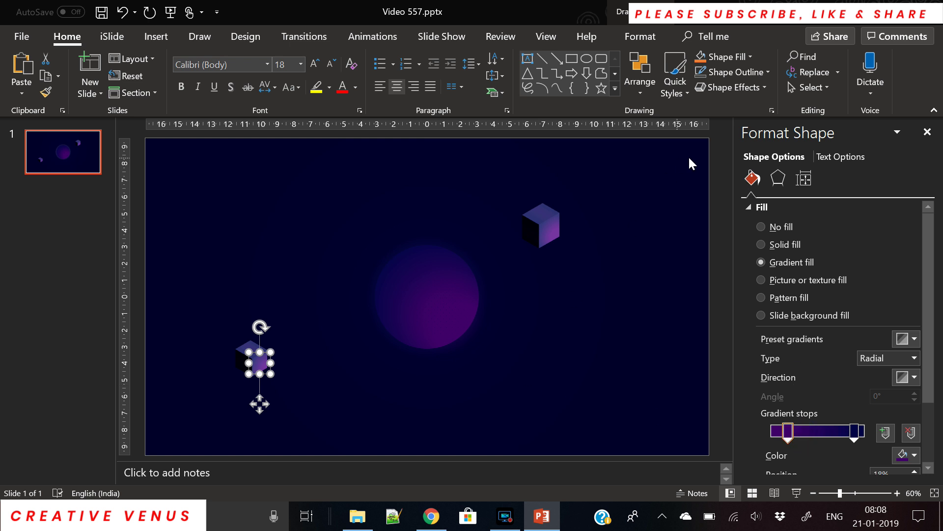
left_click(778, 178)
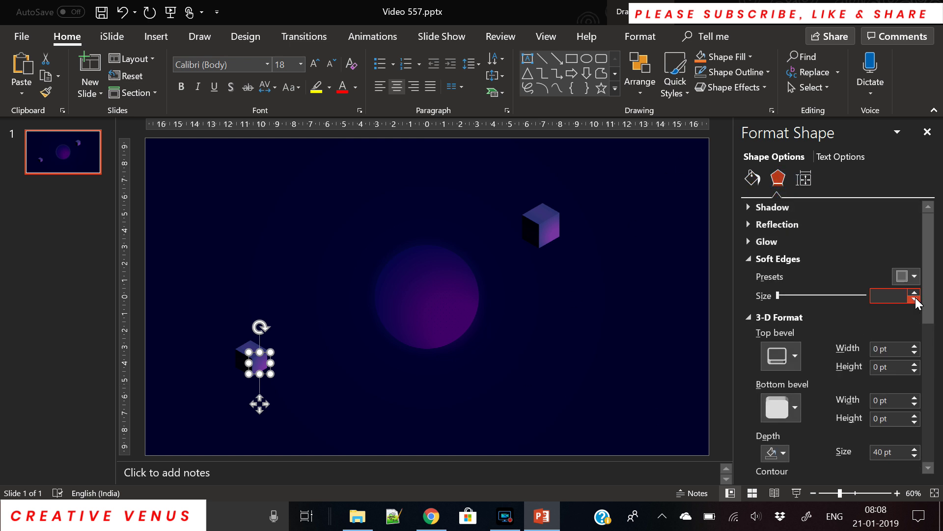
scroll(927, 303, "down", 5)
scroll(936, 417, "up", 1)
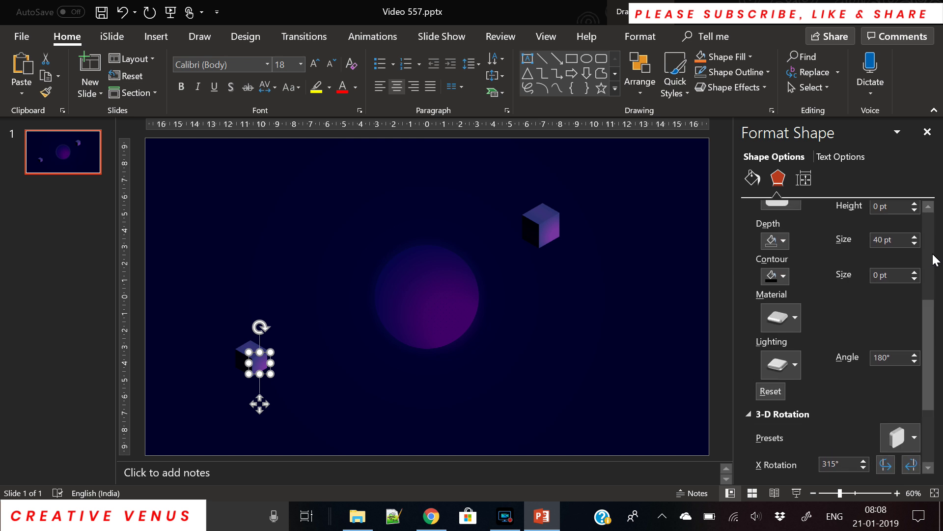
left_click(914, 242)
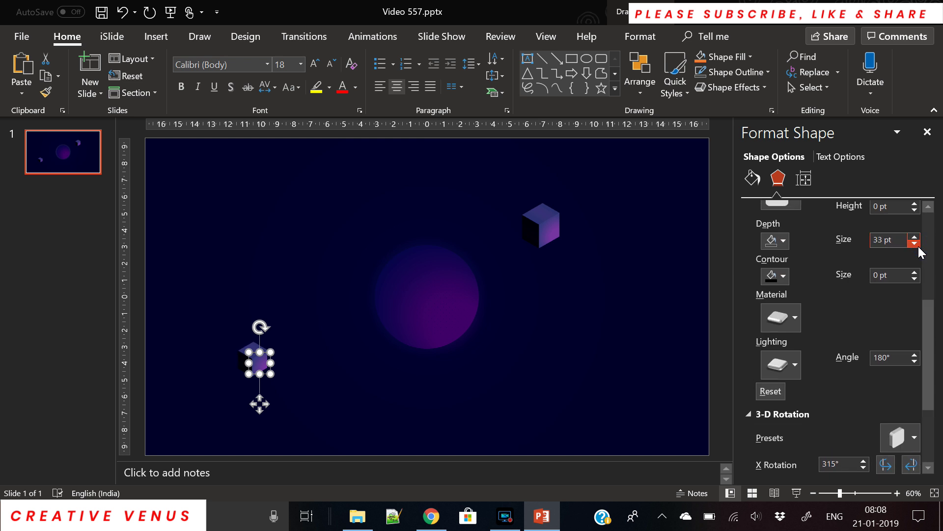
left_click(914, 243)
left_click(915, 243)
left_click(915, 243)
left_click(916, 244)
- Move the small cube up toward the planet and try a Wireframe material on it
left_click(326, 384)
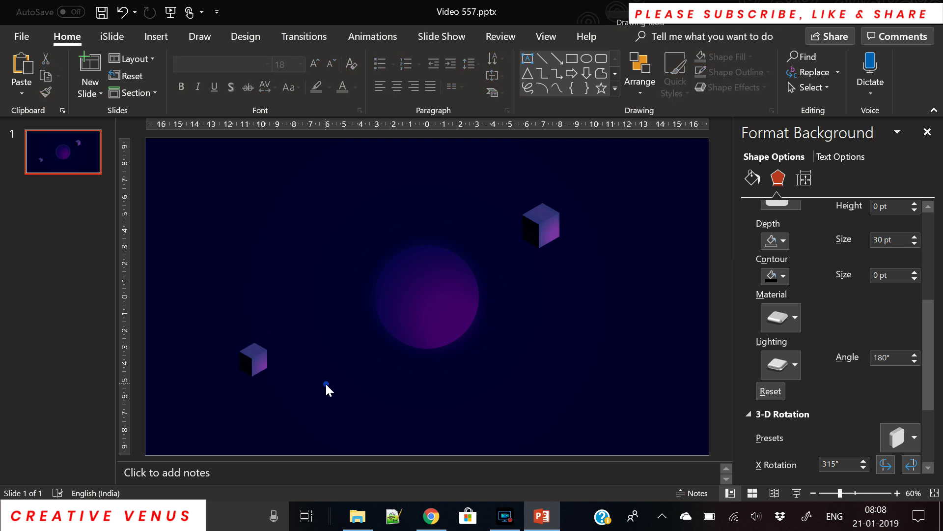
left_click(259, 400)
left_click_drag(259, 413, 288, 378)
left_click(781, 179)
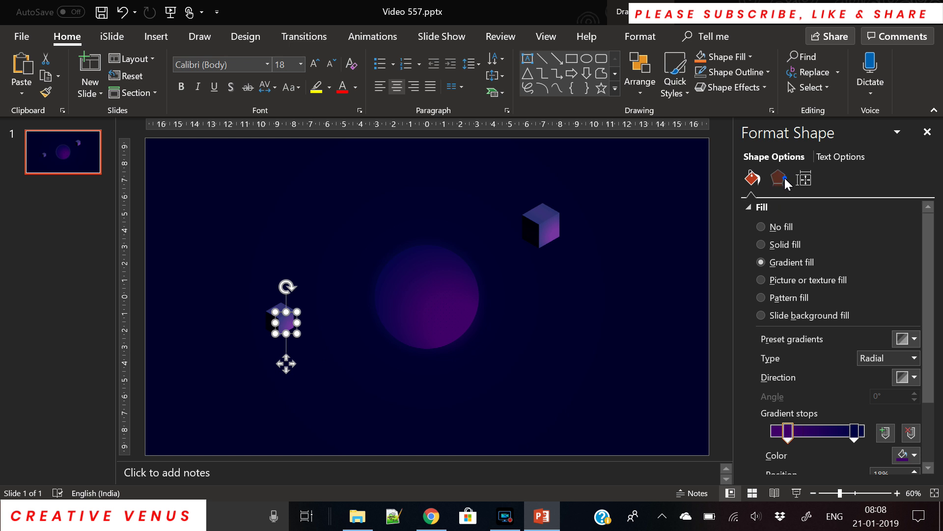
scroll(779, 255, "down", 5)
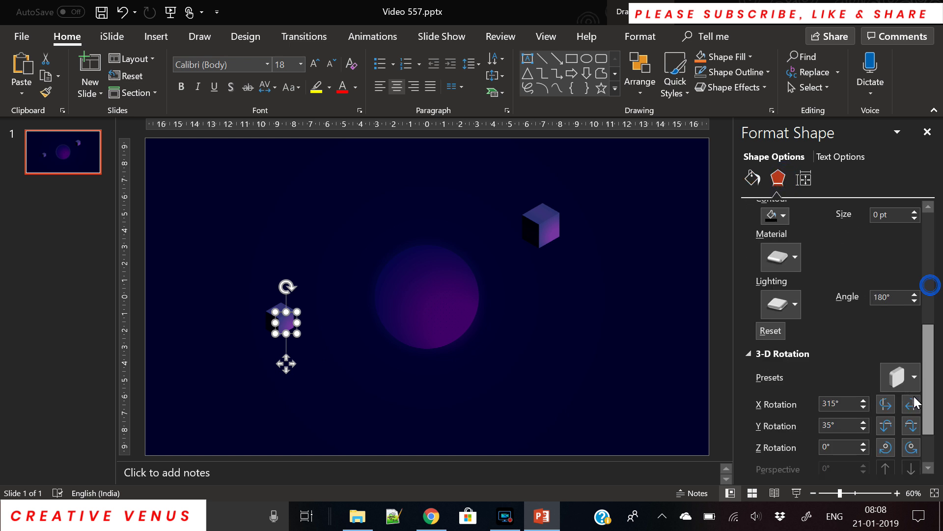
left_click(779, 256)
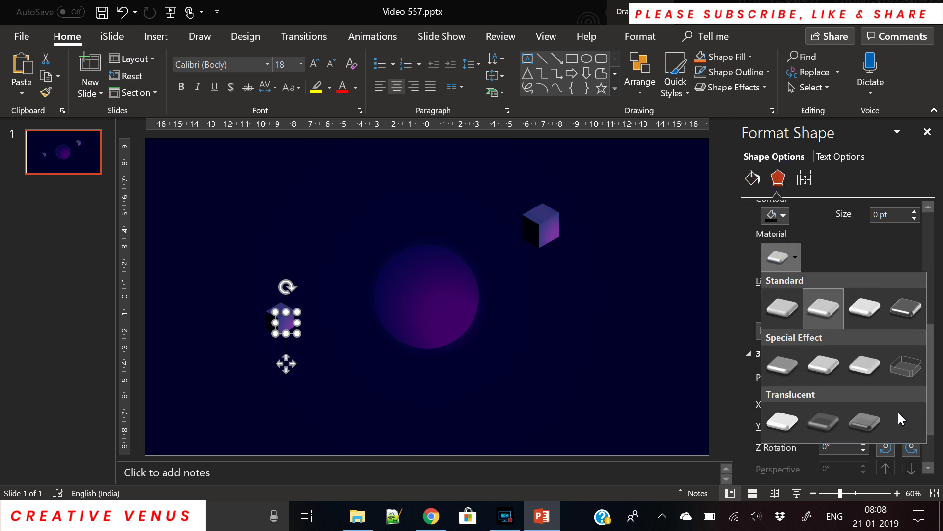
left_click(895, 353)
left_click(610, 399)
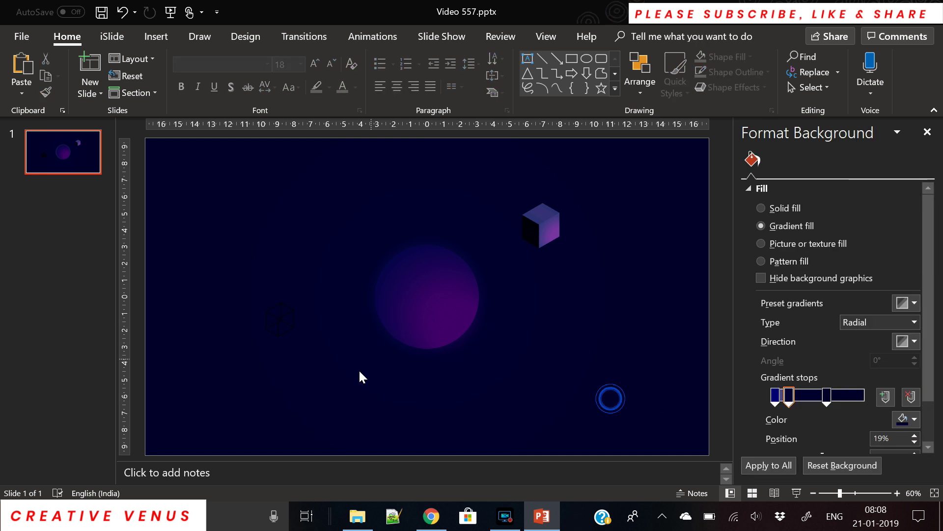
key("Tab")
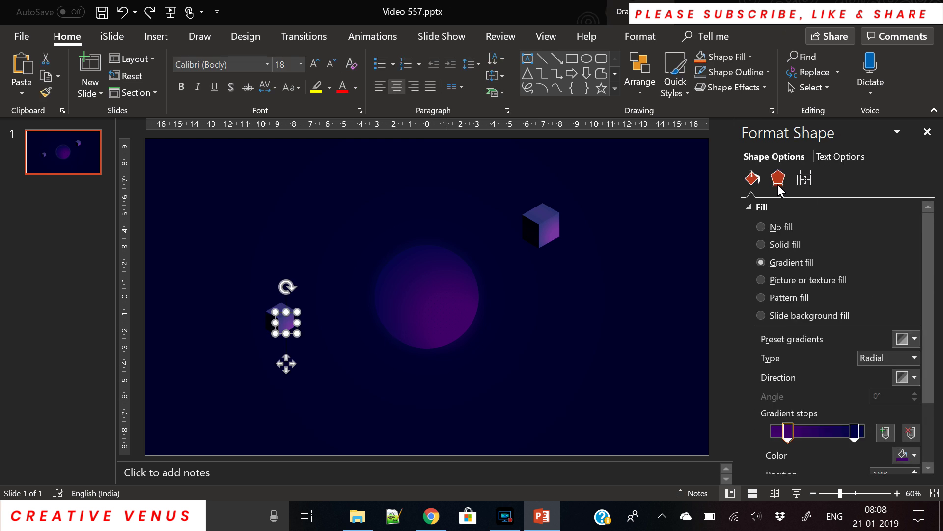
scroll(927, 267, "down", 10)
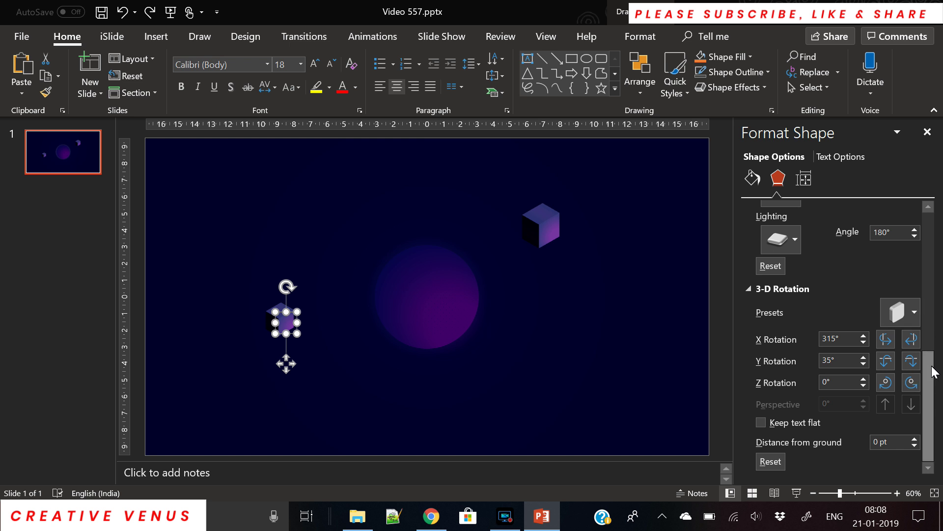
scroll(933, 354, "up", 3)
- Apply the Metal material to the small cube and the upper-right cube
left_click(786, 327)
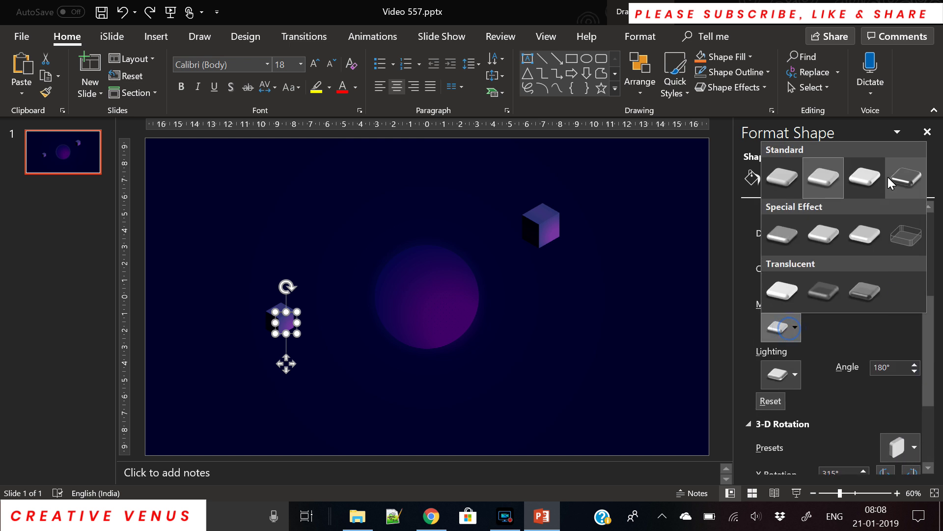
left_click(904, 181)
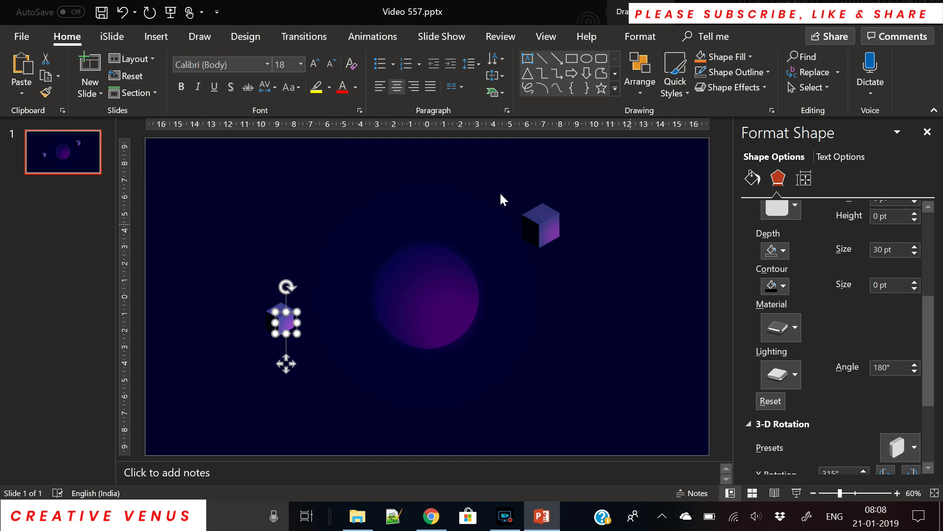
left_click(555, 236)
left_click(786, 328)
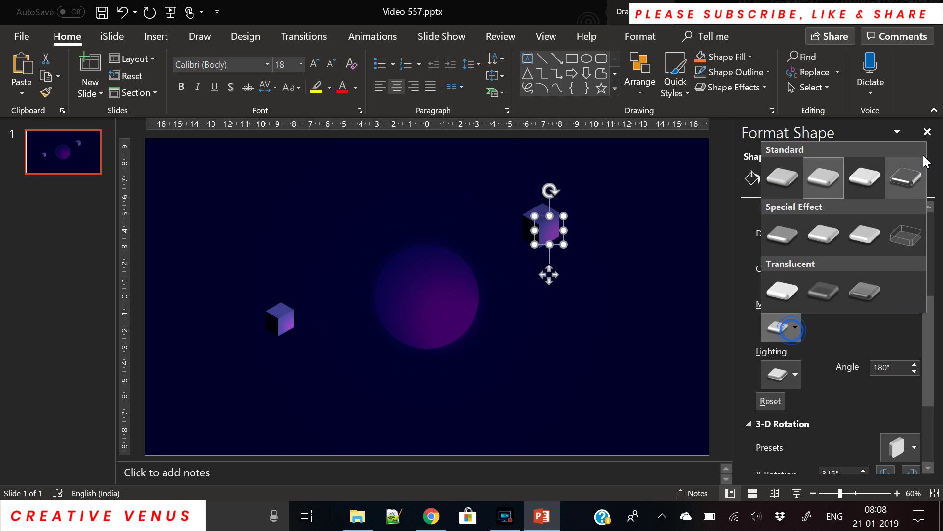
left_click(904, 181)
left_click(596, 285)
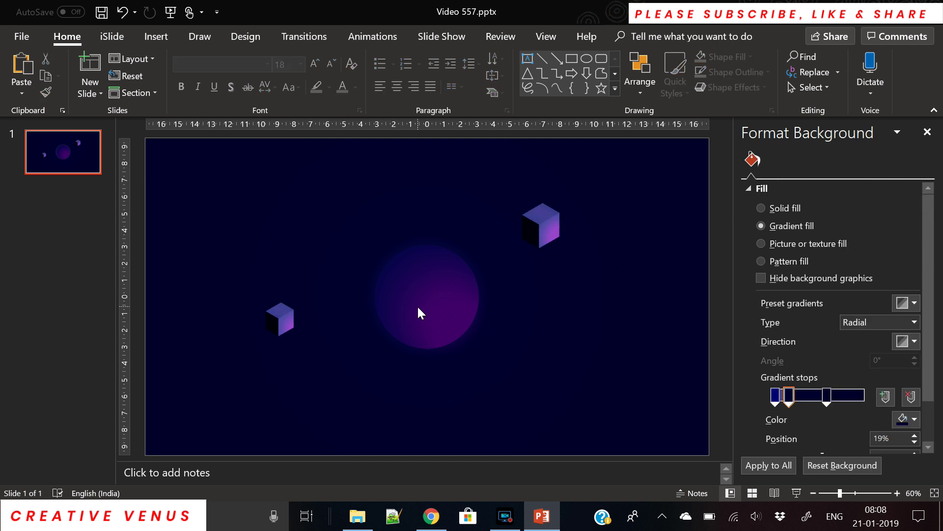
- Give the purple planet circle the Metal 3-D material
left_click(419, 308)
left_click(402, 251)
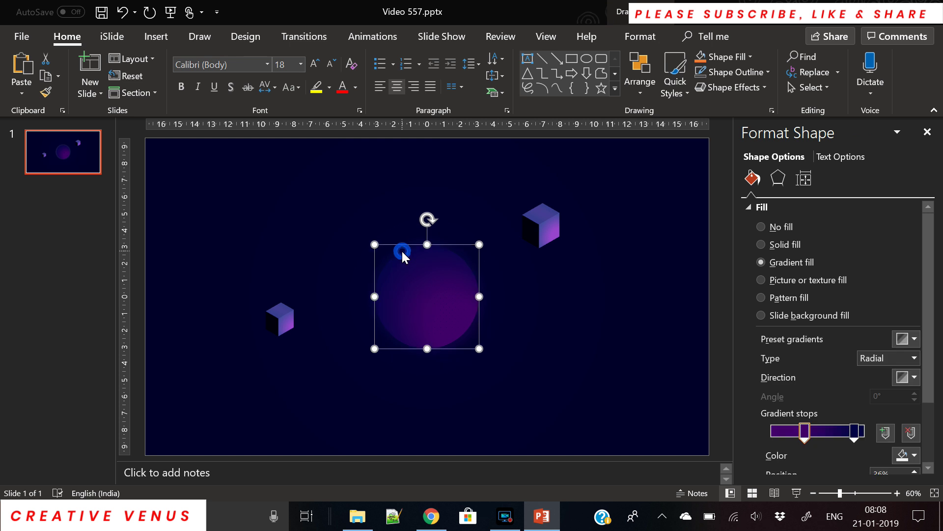
left_click(777, 178)
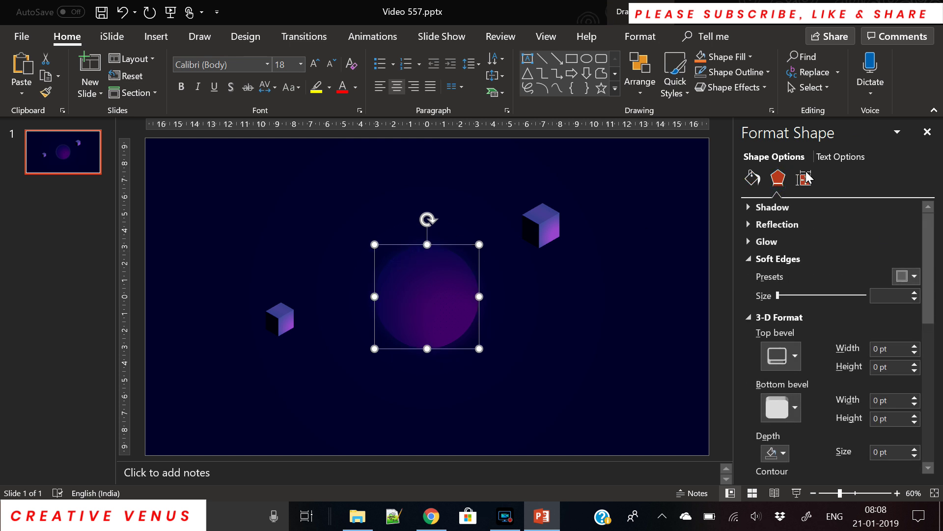
left_click_drag(926, 317, 931, 428)
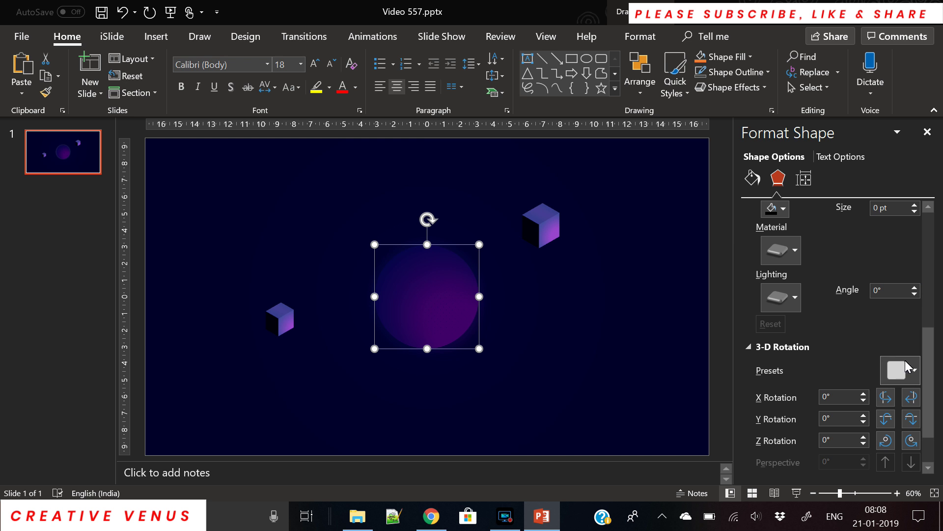
left_click(795, 249)
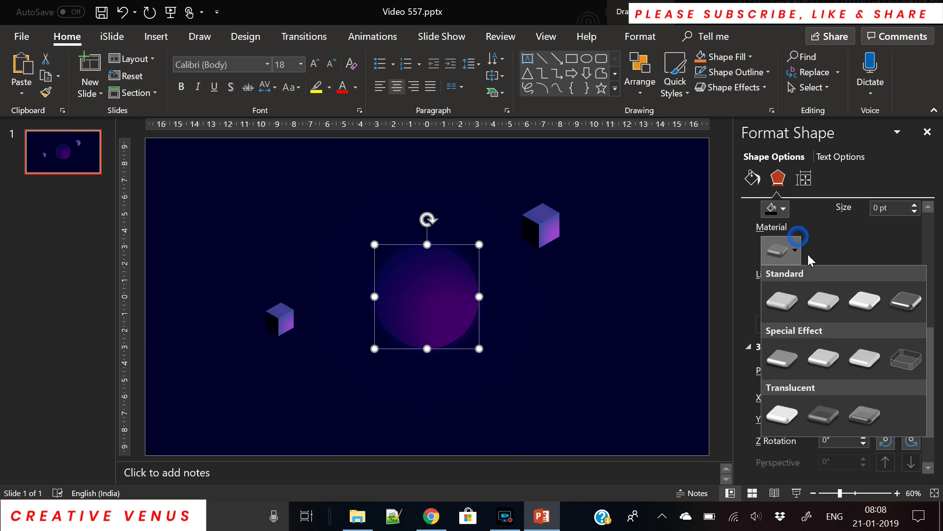
left_click(917, 310)
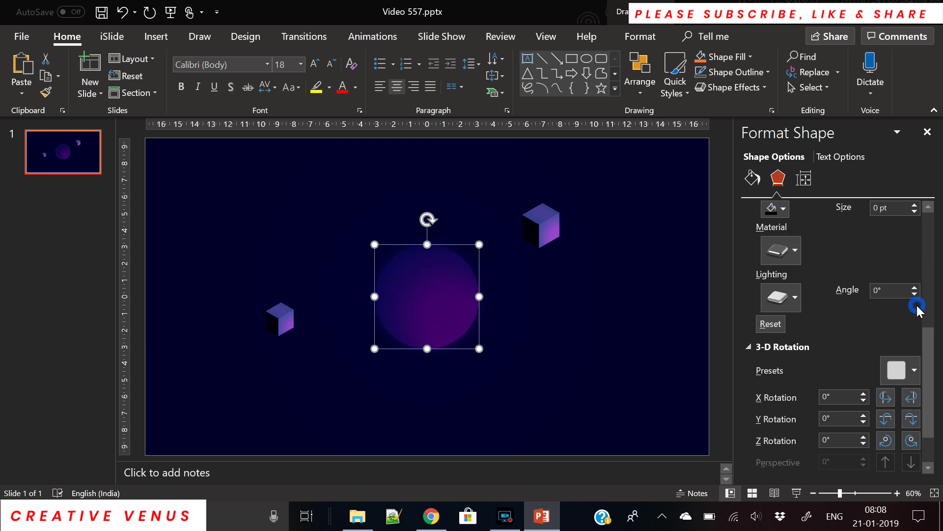
left_click(618, 326)
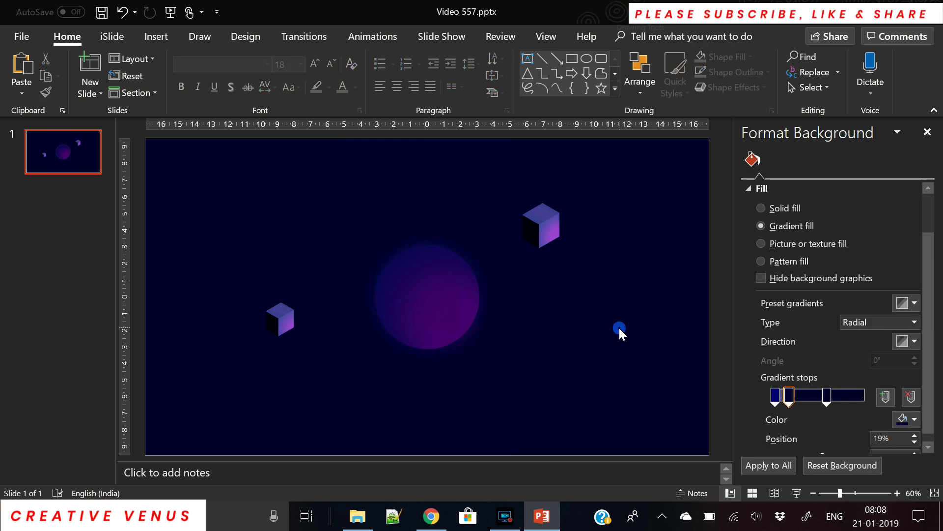
left_click(271, 317)
- Paste a small cube copy at upper centre and an enlarged copy of the upper-right cube below the planet
key("ctrl+v")
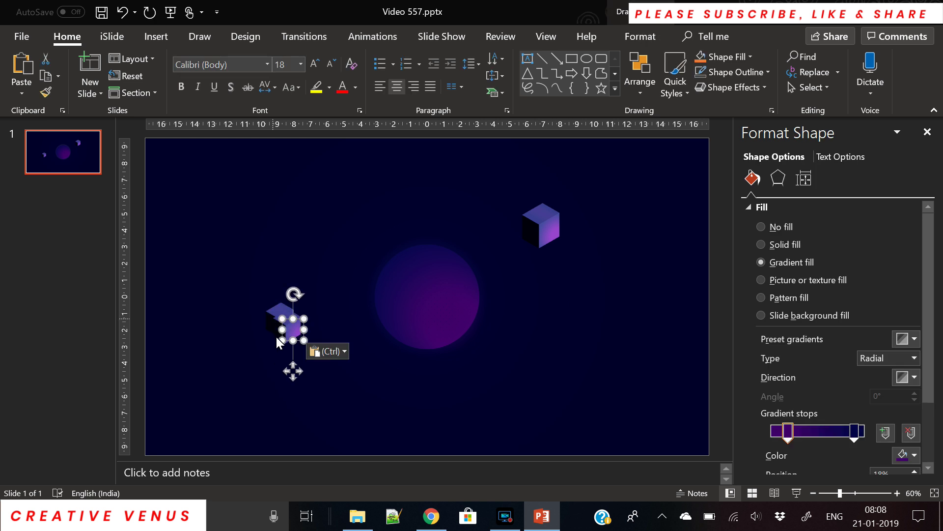
left_click_drag(285, 363, 355, 264)
left_click(534, 236)
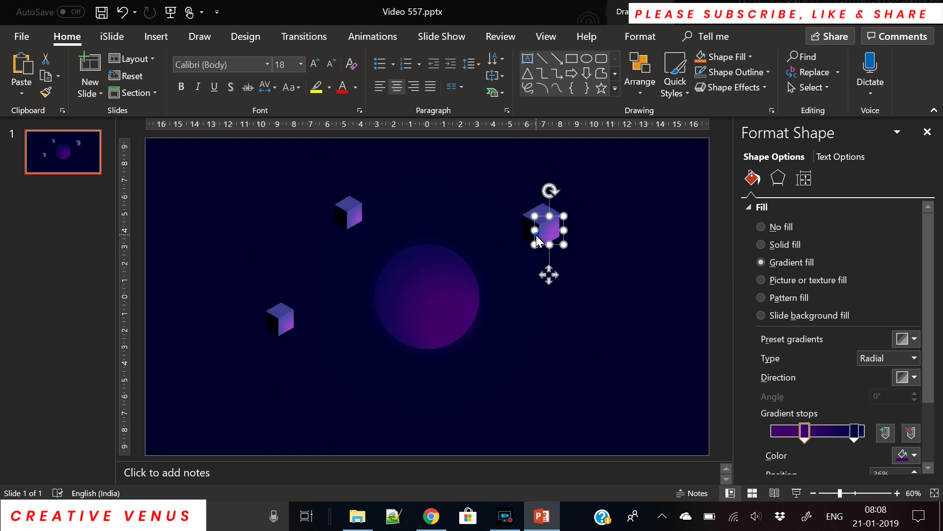
key("ctrl+c")
key("ctrl+v")
left_click_drag(560, 285, 453, 447)
left_click_drag(464, 415, 470, 418)
- Raise the bottom cube's 3-D depth to 75 pt and move it to the planet's lower right
left_click(489, 406)
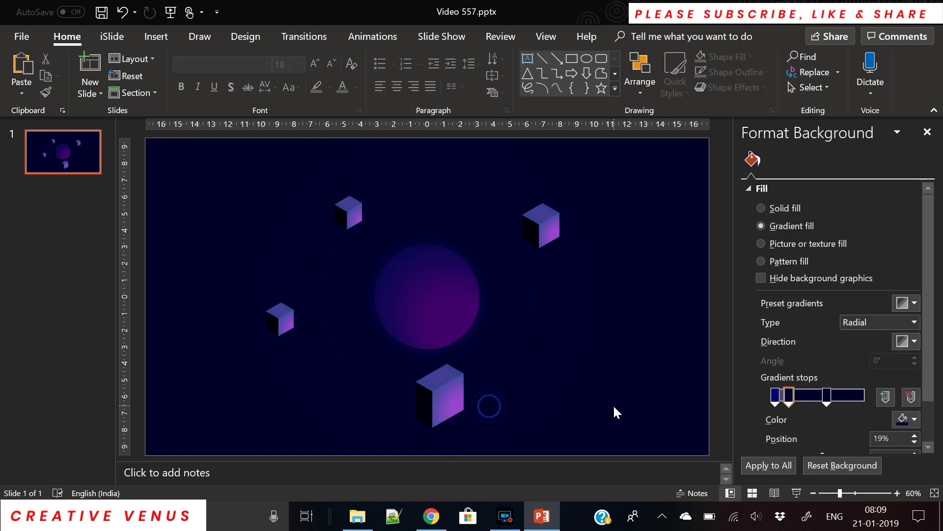
left_click(444, 407)
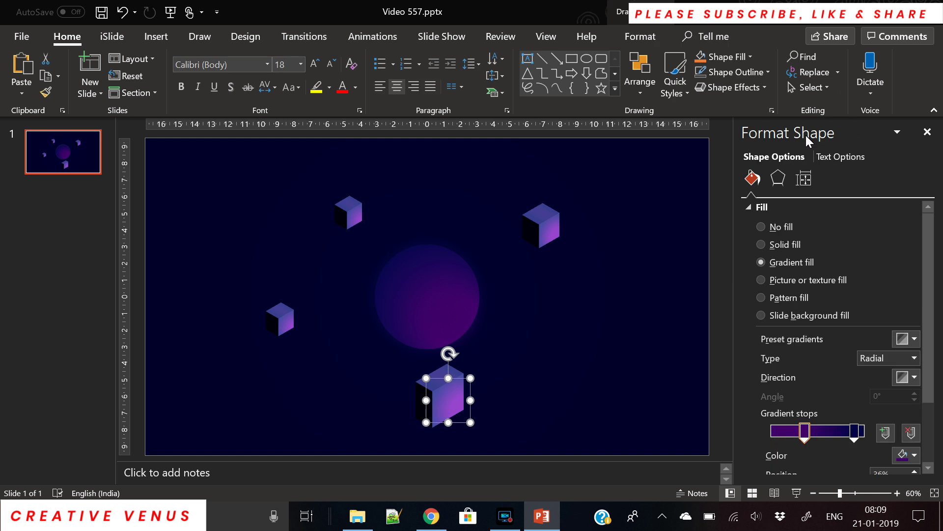
left_click(778, 178)
left_click_drag(927, 282, 924, 358)
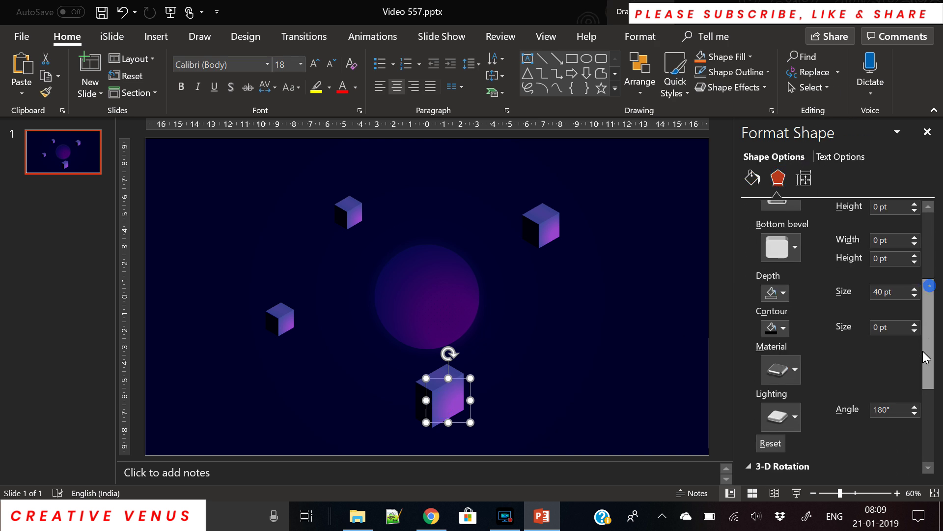
left_click(915, 288)
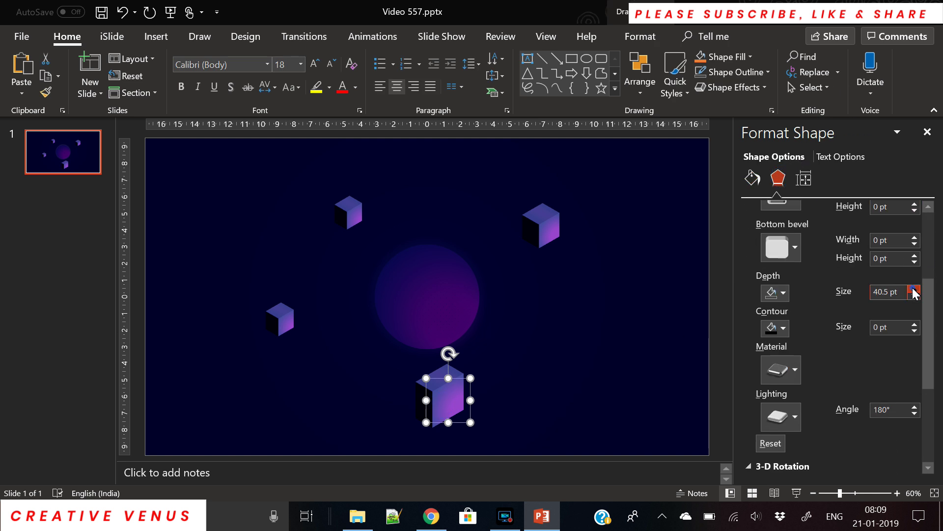
left_click(914, 288)
left_click(914, 288)
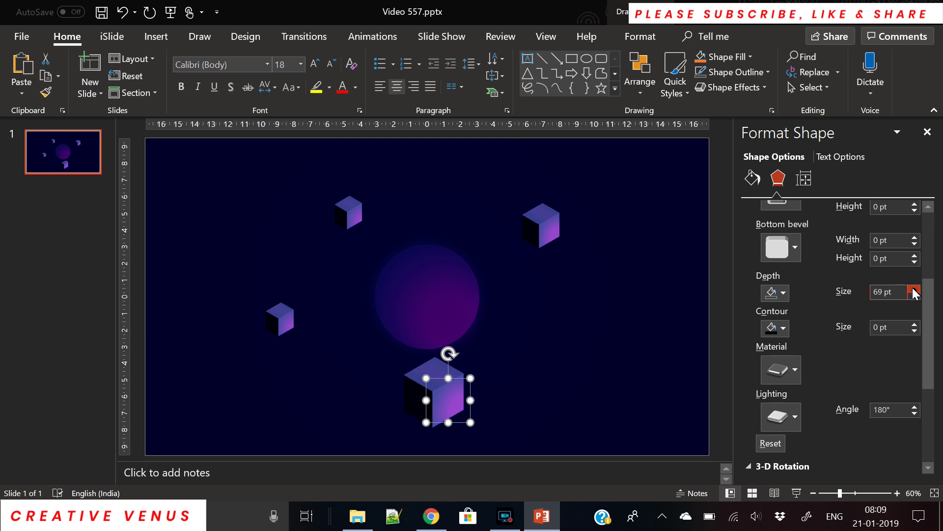
left_click(914, 289)
left_click(915, 289)
left_click(914, 289)
left_click(914, 289)
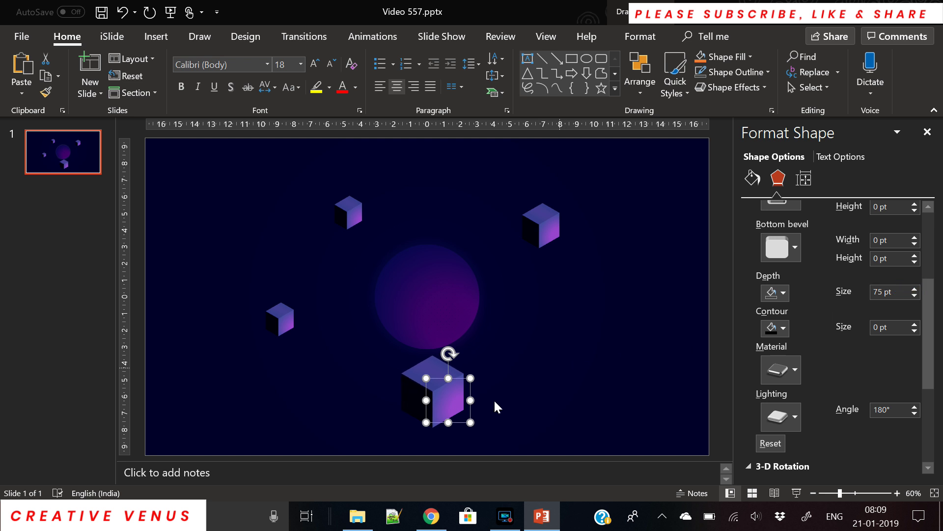
left_click_drag(443, 403, 510, 394)
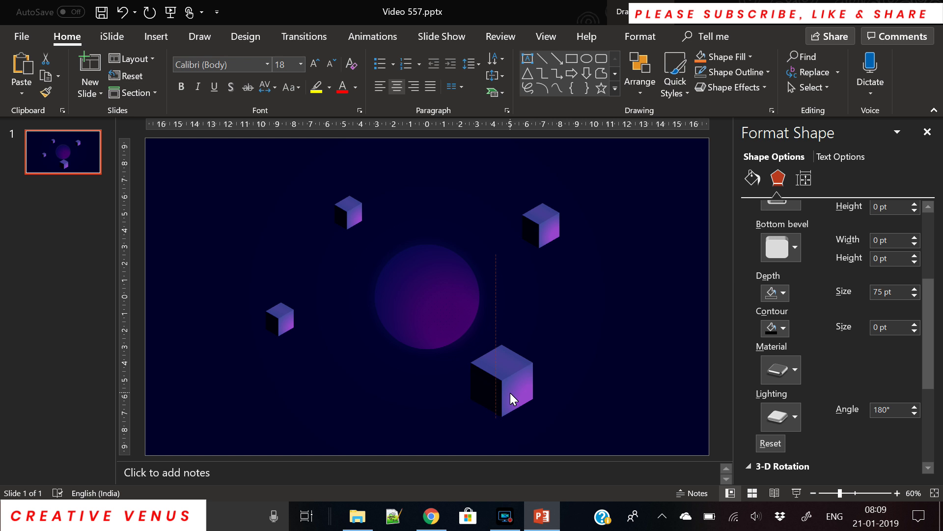
left_click(620, 346)
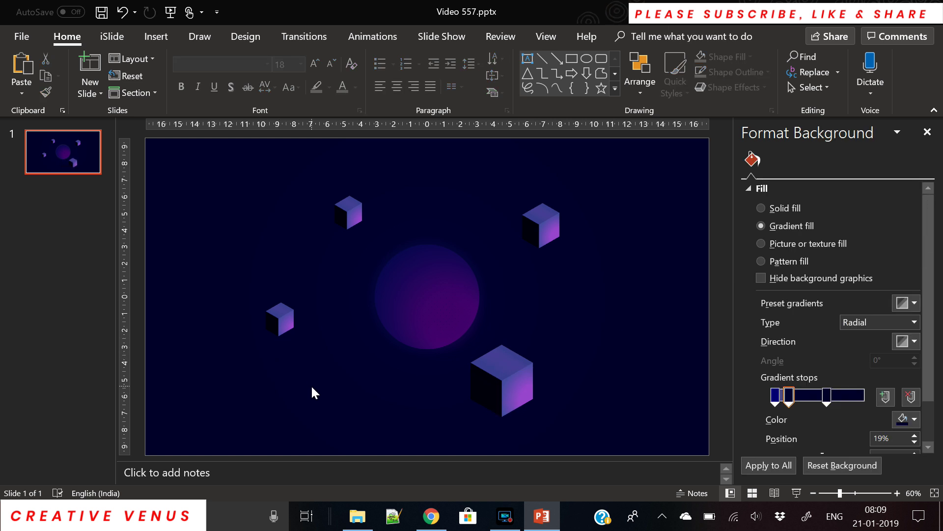
- Move the planet's outer gradient stop to 74% and nudge the background's second gradient stop to 20%
left_click(385, 290)
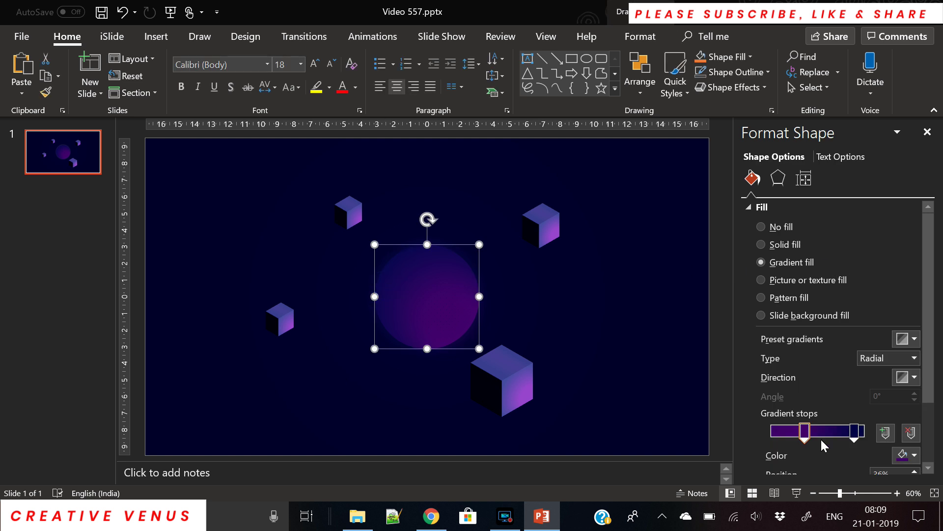
left_click_drag(854, 432, 839, 439)
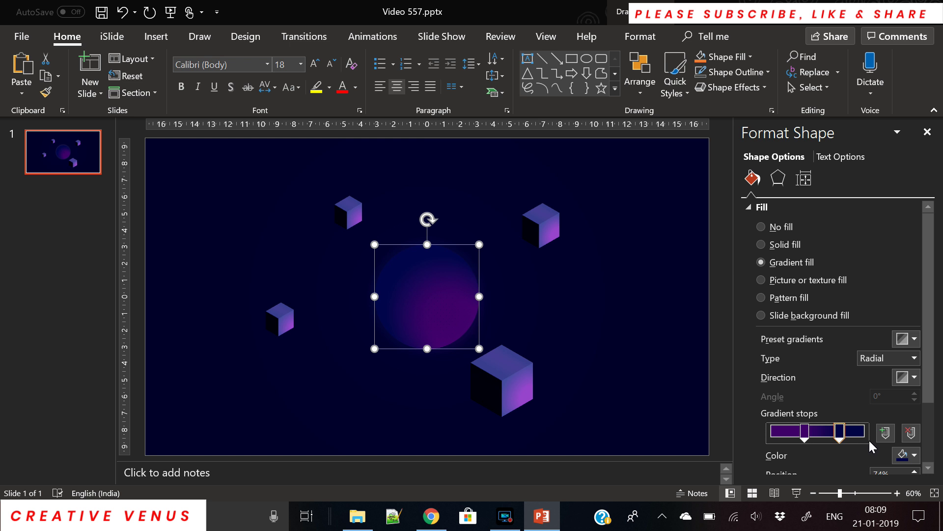
left_click(666, 335)
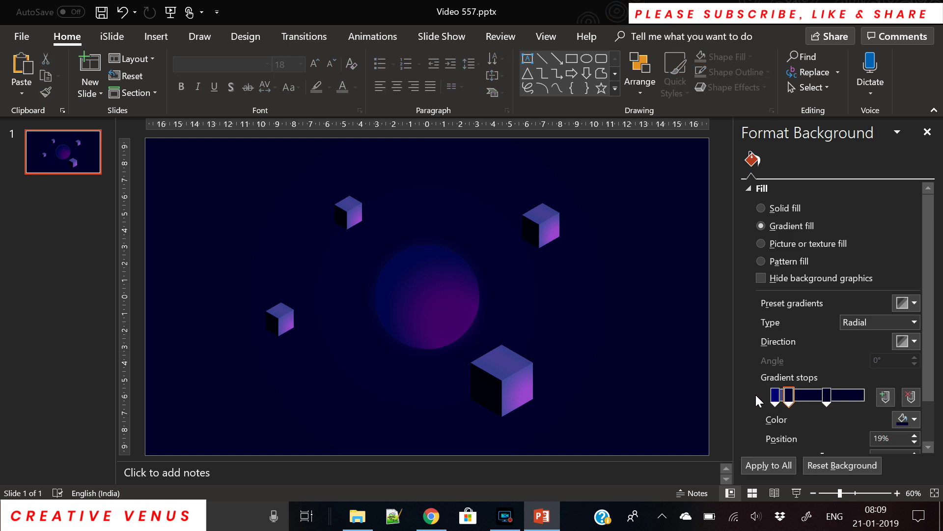
left_click(775, 397)
left_click(788, 399)
left_click(624, 336)
left_click(505, 516)
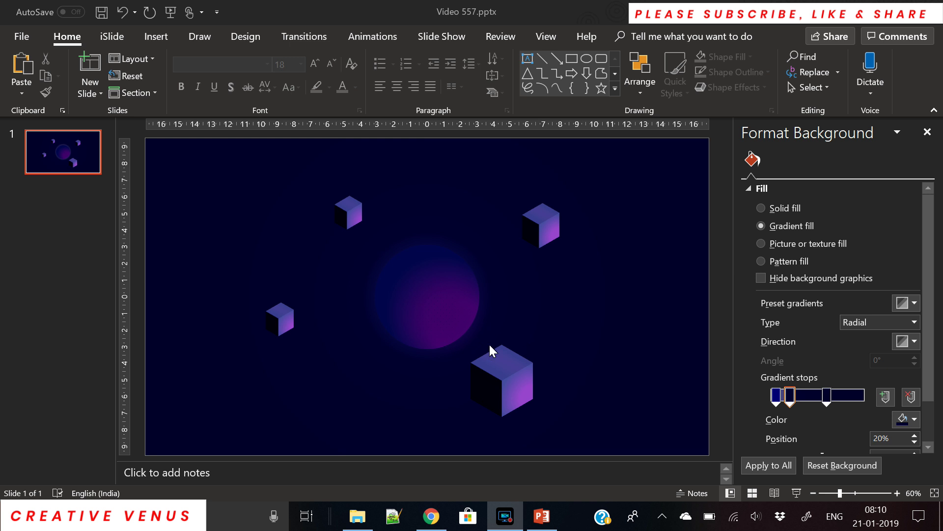
left_click(281, 321)
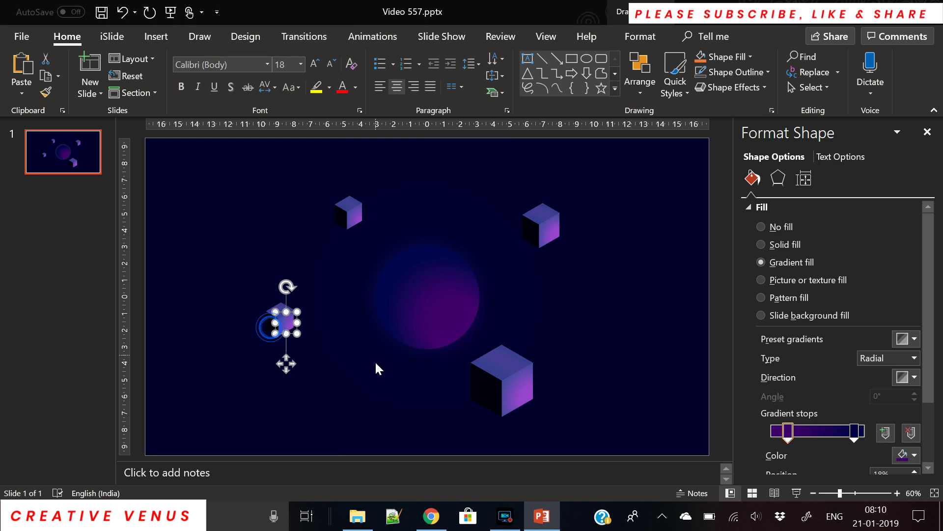
- Paste another small cube near the planet and set its height and width to 0.7 cm
key("ctrl+v")
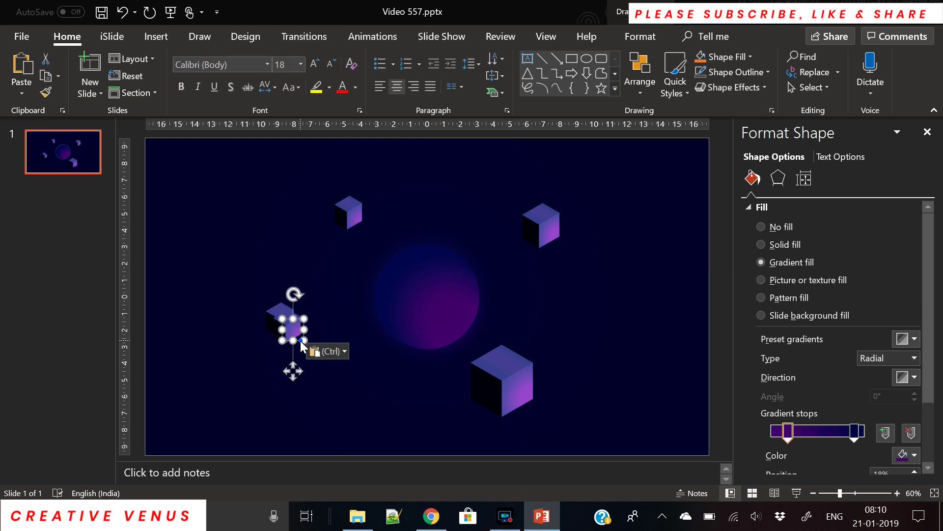
left_click_drag(286, 323, 355, 367)
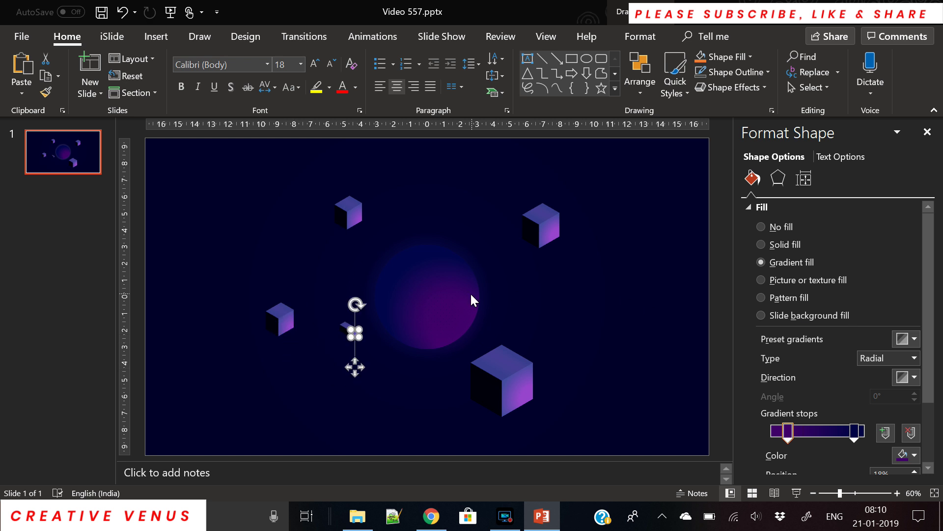
left_click(671, 44)
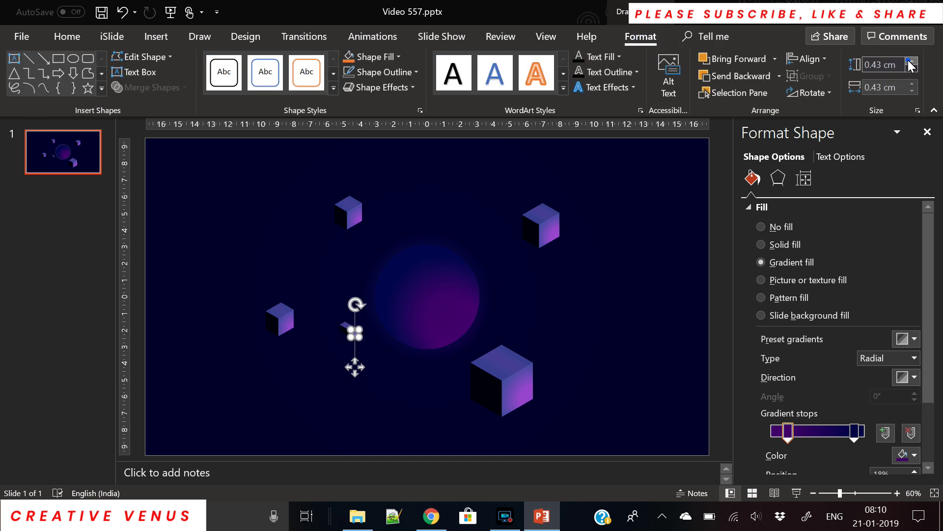
left_click(912, 61)
left_click(912, 60)
left_click(911, 61)
left_click(911, 83)
left_click(912, 83)
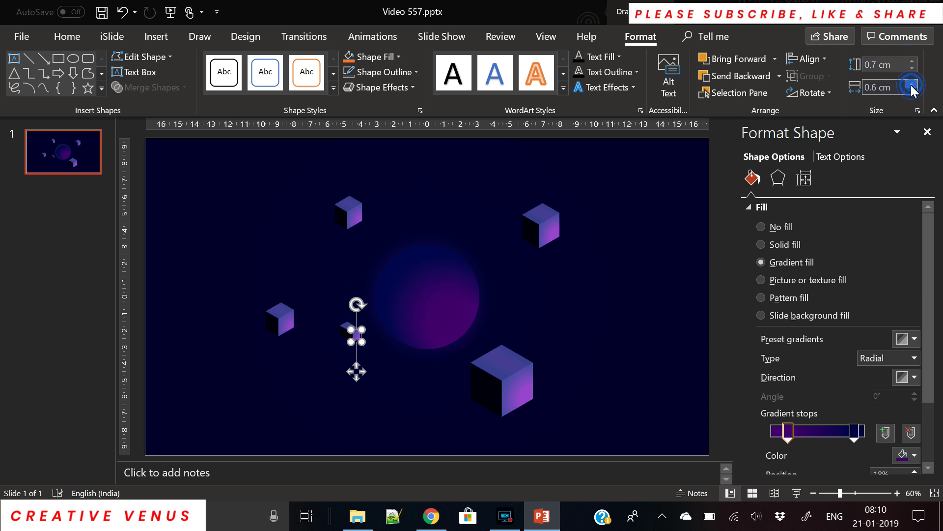
left_click(911, 84)
- Reduce the small copy's 3-D depth, then shift it and the left cube upward
left_click(777, 178)
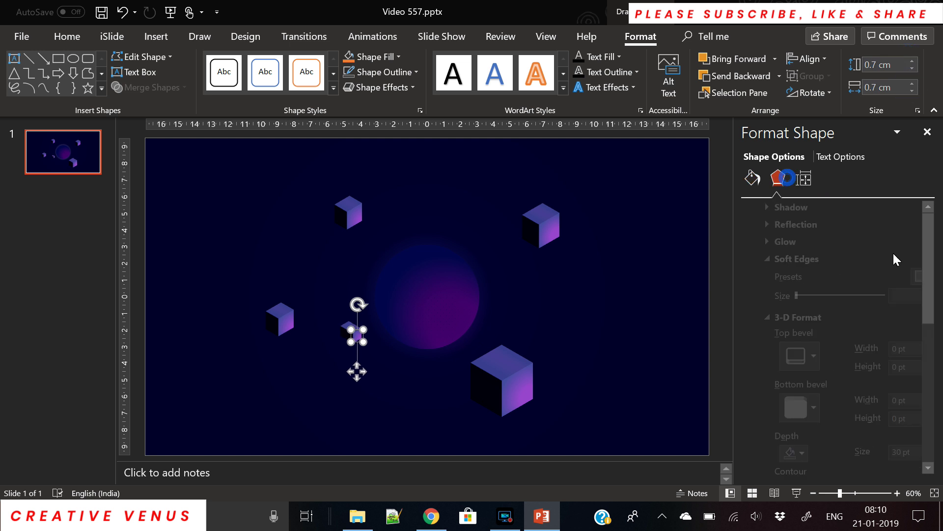
left_click_drag(931, 269, 930, 396)
scroll(930, 396, "up", 3)
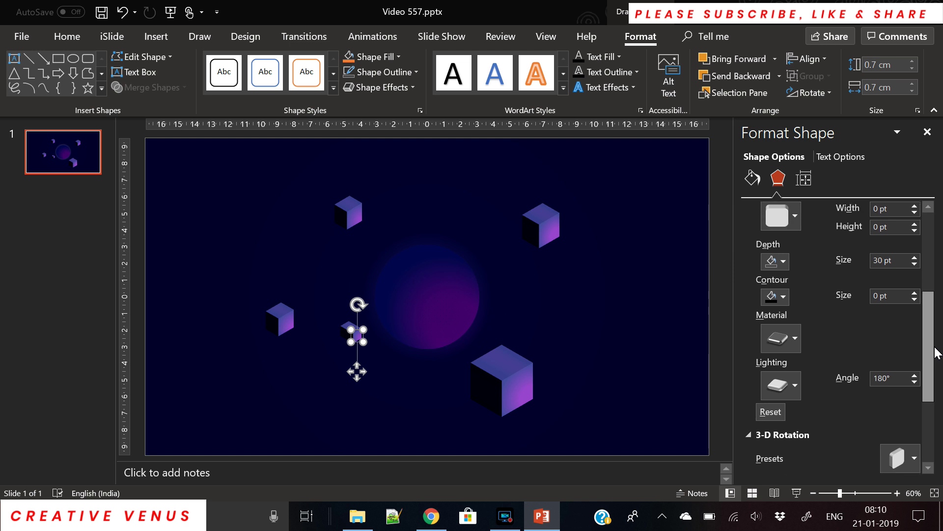
left_click(915, 266)
left_click(914, 266)
left_click(915, 266)
left_click(914, 267)
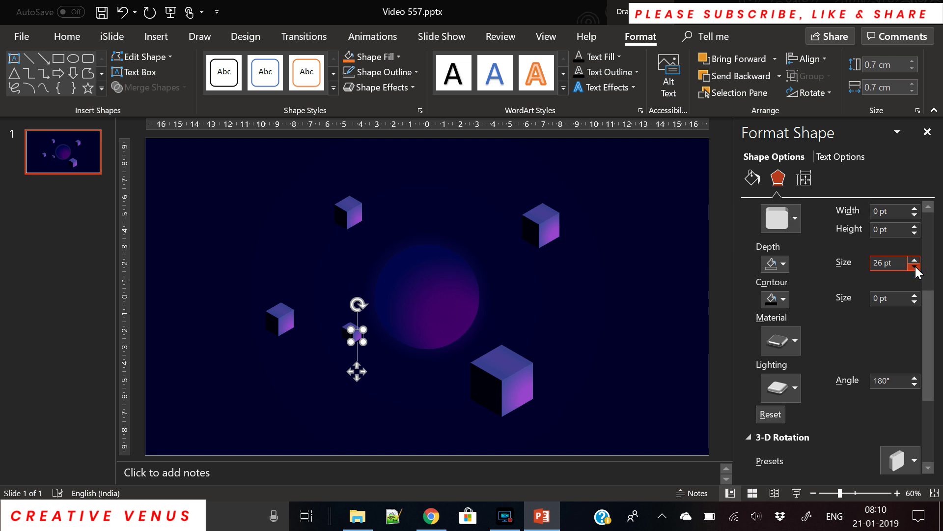
left_click(914, 266)
left_click(914, 266)
left_click(914, 266)
mouse_move(358, 373)
left_mouse_down()
mouse_move(346, 344)
mouse_move(358, 371)
left_mouse_up()
left_click_drag(292, 328, 293, 291)
- Swap the large cube to the top right and resize it to 1.8 cm by 1.8 cm
left_click(514, 387)
left_click_drag(544, 225, 436, 353)
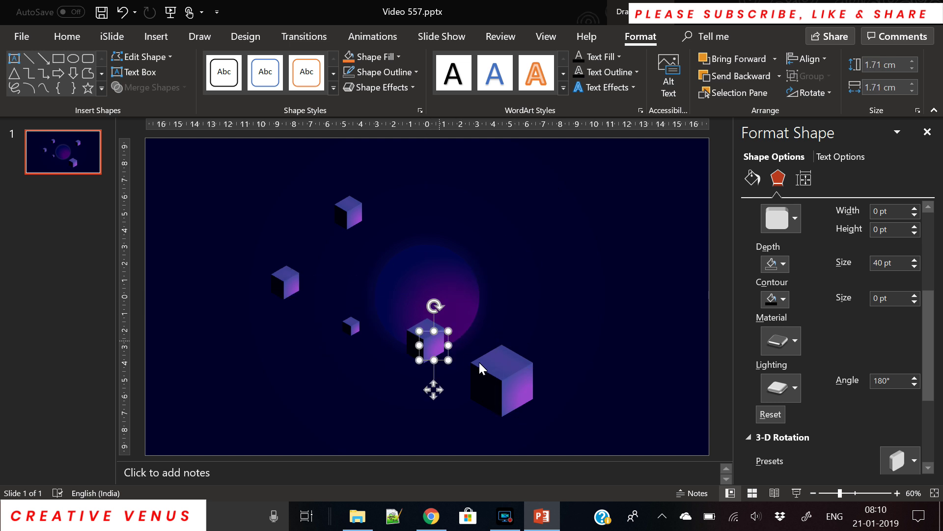
left_click_drag(497, 372, 541, 224)
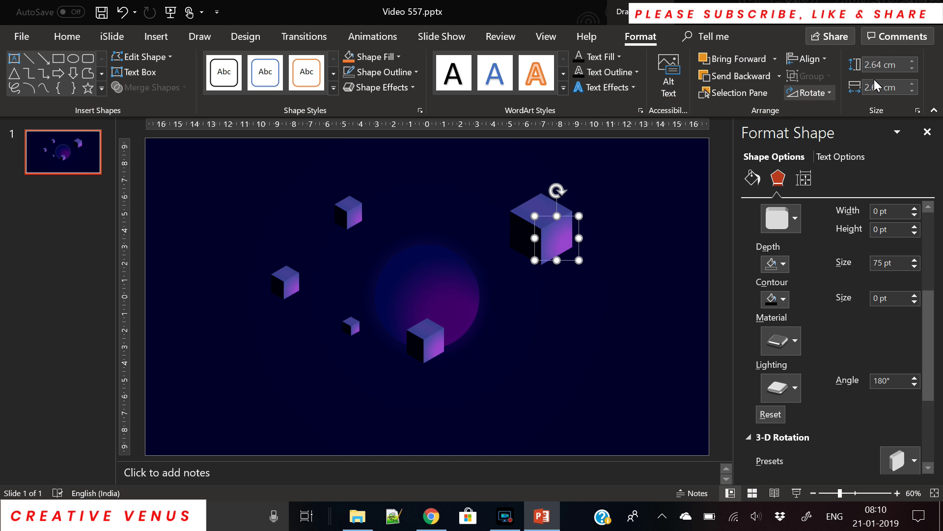
left_click(912, 68)
left_click(912, 68)
left_click(912, 68)
left_click(912, 68)
left_click(912, 68)
left_click(911, 68)
left_click(912, 68)
left_click(911, 68)
left_click(912, 68)
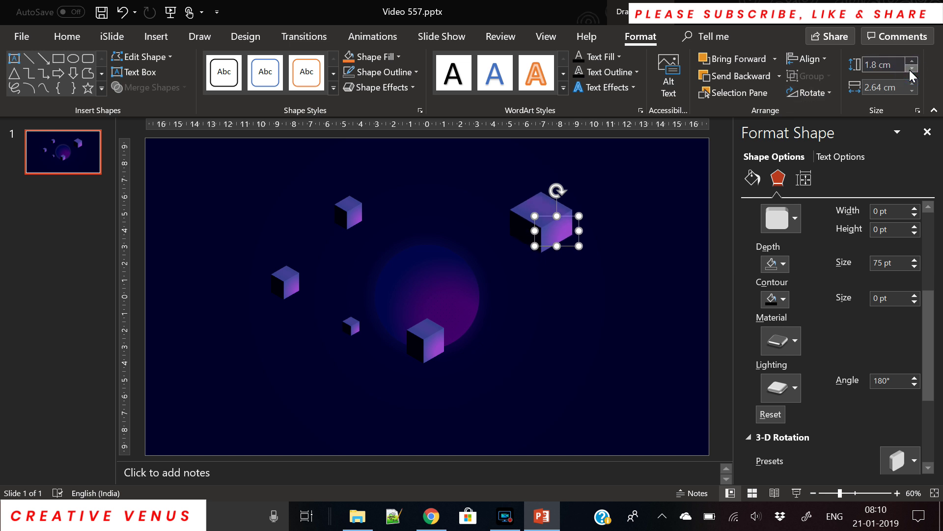
left_click(911, 86)
left_click(912, 85)
left_click(911, 85)
left_click(911, 86)
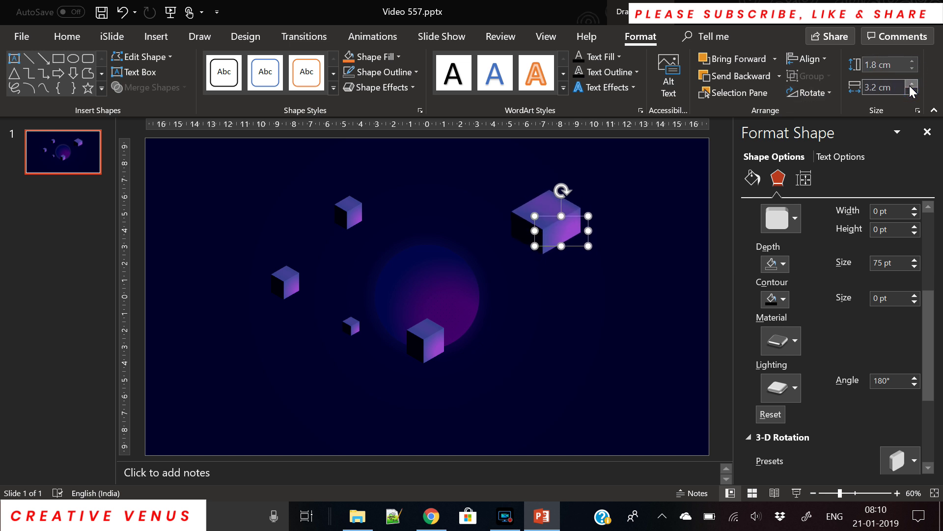
left_click(911, 85)
left_click(911, 86)
left_click(912, 92)
left_click(912, 91)
left_click(912, 91)
left_click(912, 91)
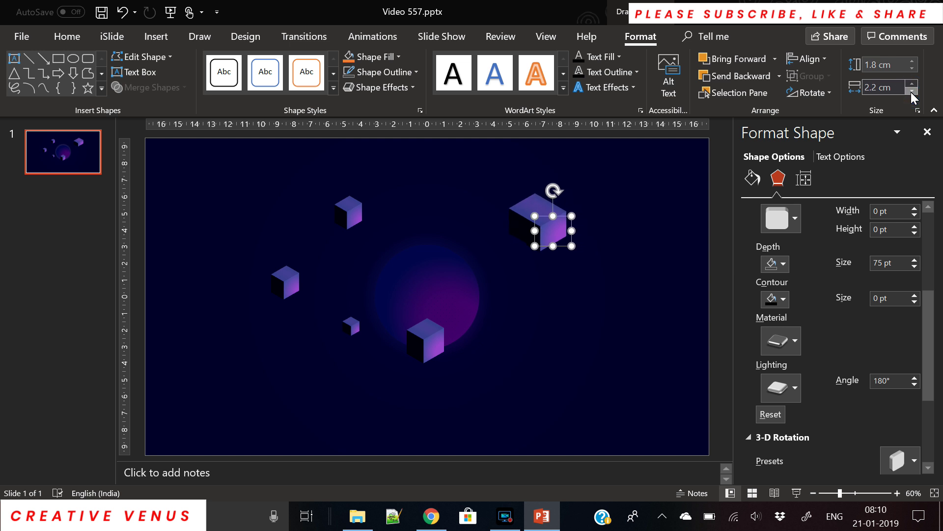
left_click(912, 91)
left_click(912, 91)
left_click(912, 92)
left_click(912, 91)
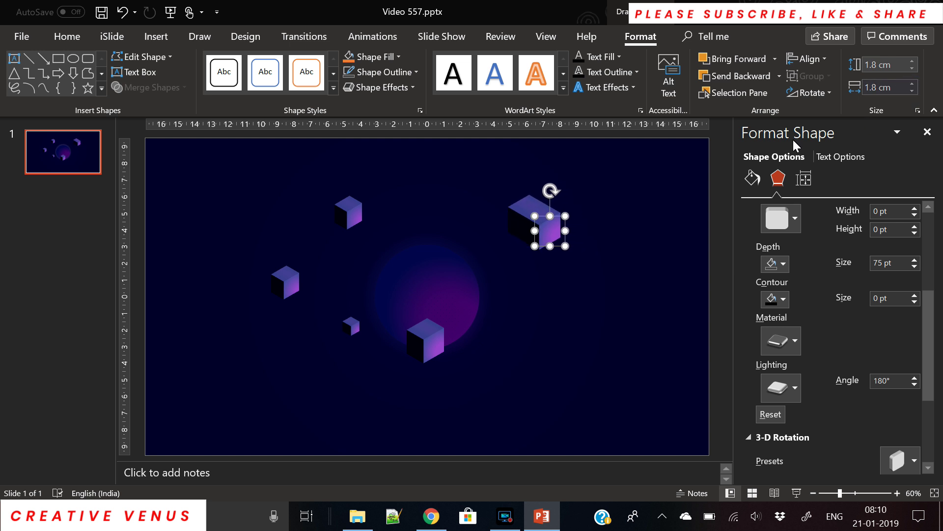
- Set the upper-right cube's 3-D depth to 48 pt and nudge it slightly lower
double_click(879, 263)
type("20")
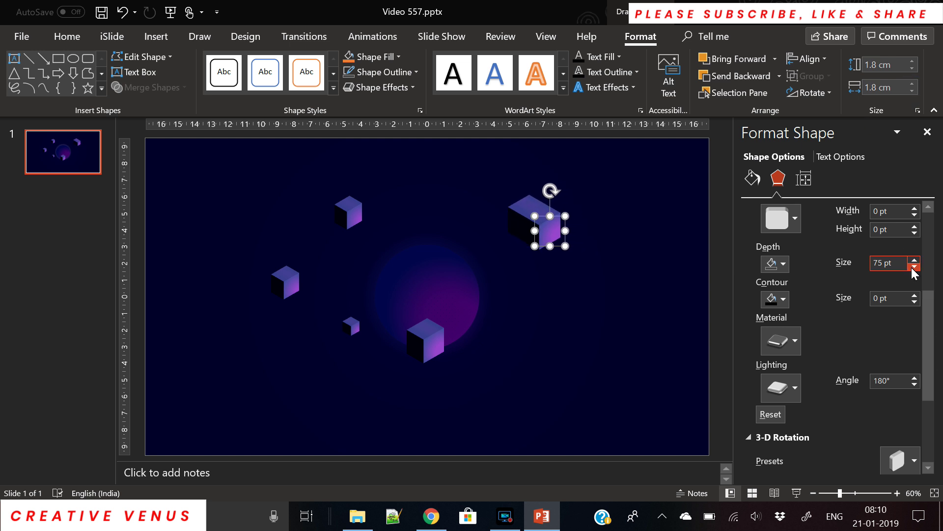
left_click(912, 266)
left_click(911, 267)
left_click(911, 266)
left_click(912, 267)
left_click(912, 267)
left_click(911, 267)
left_click(912, 267)
left_click(913, 267)
left_click(912, 267)
left_click(913, 266)
left_click(913, 266)
left_click(912, 268)
left_click(912, 268)
left_click(912, 267)
left_click(912, 267)
left_click(912, 267)
left_click(912, 268)
left_click(912, 268)
left_click(912, 267)
left_click_drag(546, 228, 547, 248)
- Paste a smaller cube copy at the lower right and reposition the surrounding cubes
key("ctrl+v")
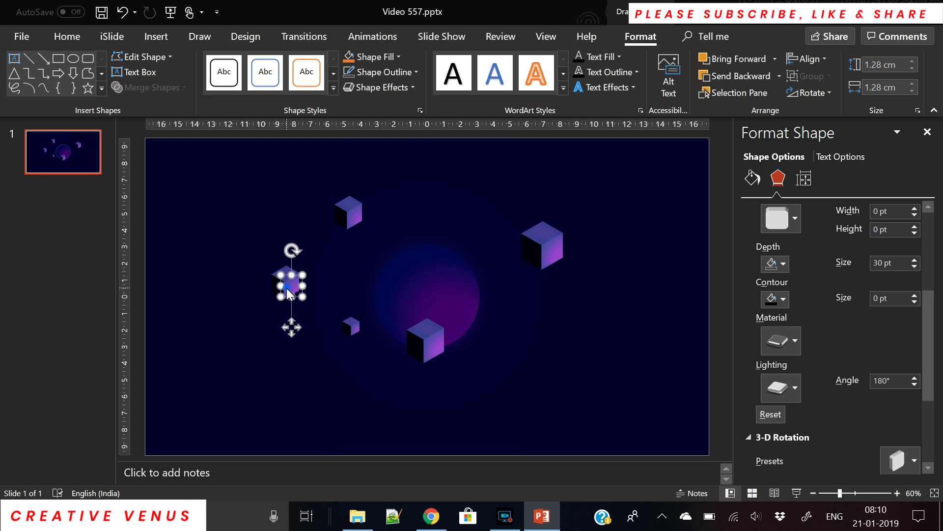
left_click_drag(299, 342, 506, 443)
left_click_drag(553, 230, 539, 239)
left_click_drag(352, 208, 389, 208)
mouse_move(290, 325)
left_mouse_down()
mouse_move(268, 331)
mouse_move(282, 339)
left_mouse_up()
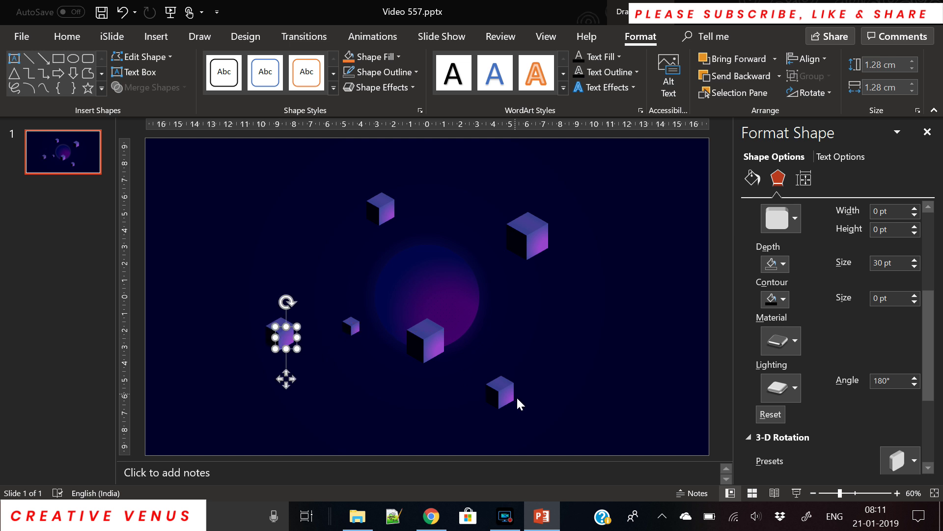
left_click_drag(508, 397, 498, 406)
- Duplicate the tiny cube and place the copy to the right of the planet
left_click(351, 325)
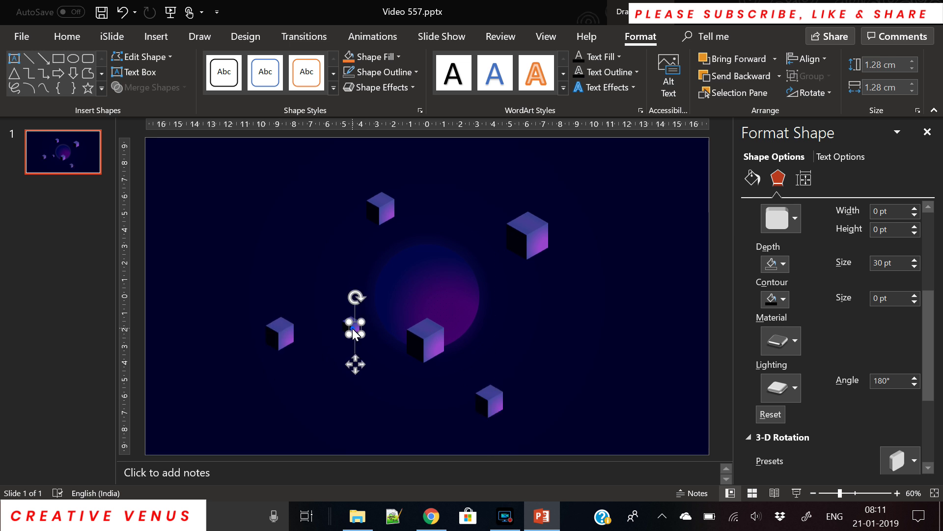
key("ctrl+c")
key("ctrl+v")
left_click_drag(363, 372, 524, 352)
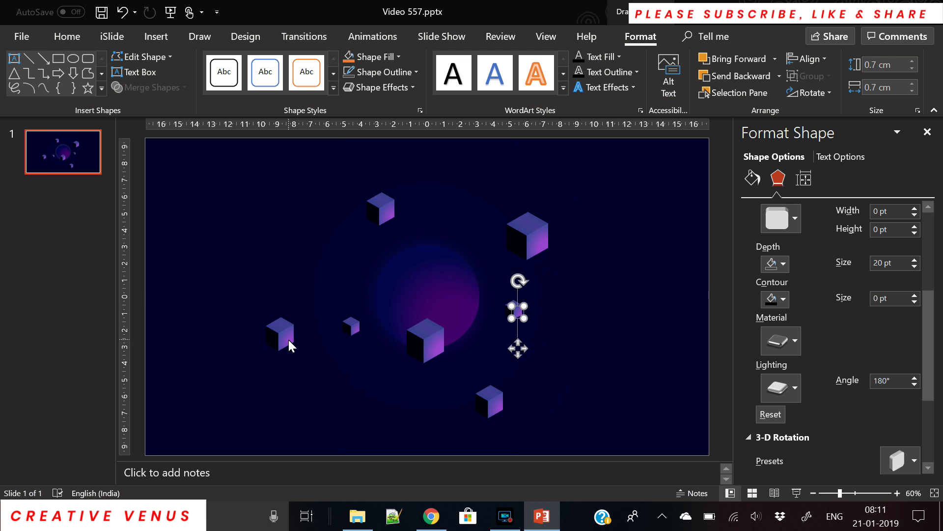
left_click_drag(289, 344, 281, 311)
- Fine-tune the bottom and central cube positions around the planet
left_click(490, 403)
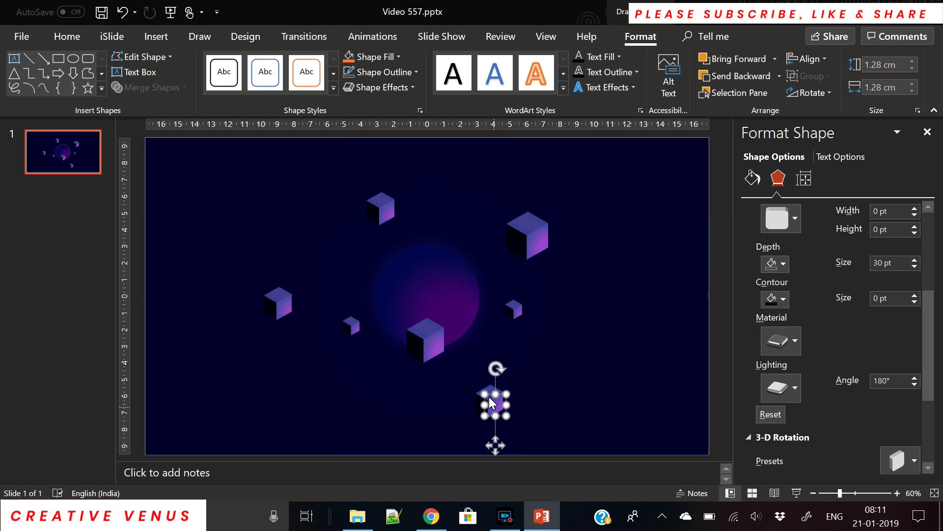
left_click_drag(489, 403, 485, 402)
left_click(379, 211)
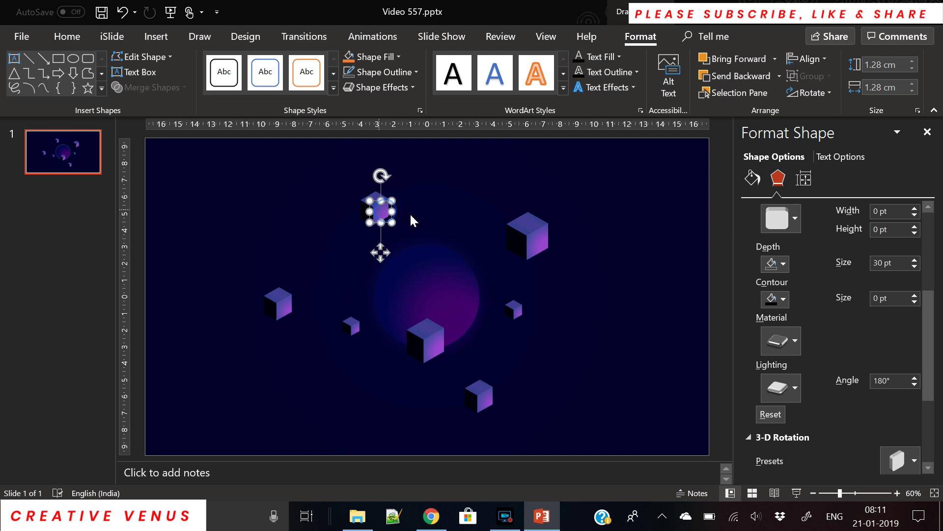
mouse_move(424, 349)
left_mouse_down()
mouse_move(424, 329)
mouse_move(429, 340)
left_mouse_up()
left_click(547, 349)
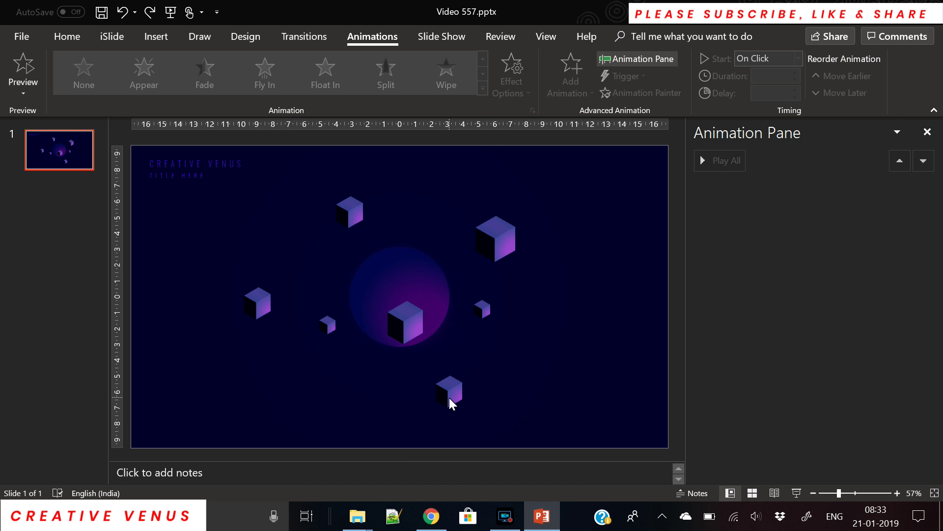
left_click(451, 395)
- Select six cubes and browse the motion paths, then cancel without adding one
left_click(485, 313, "shift")
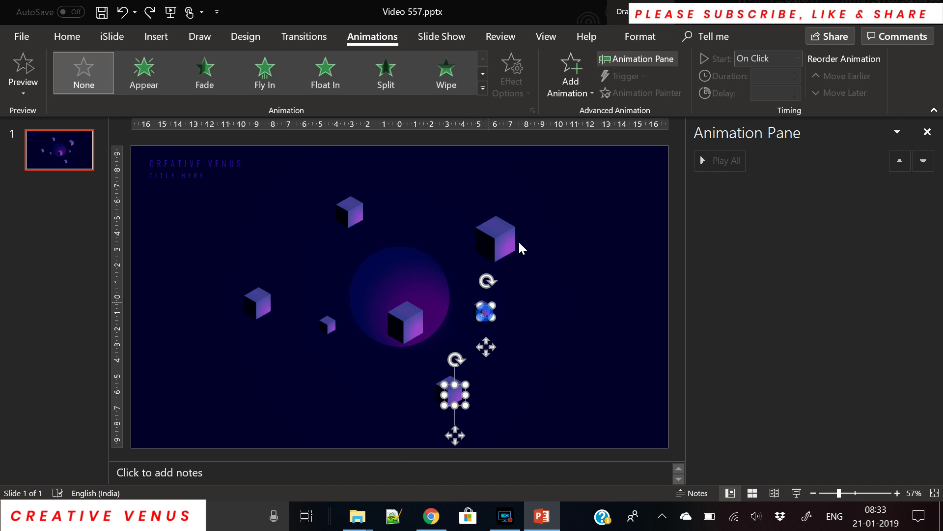
left_click(500, 241, "shift")
left_click(408, 324, "shift")
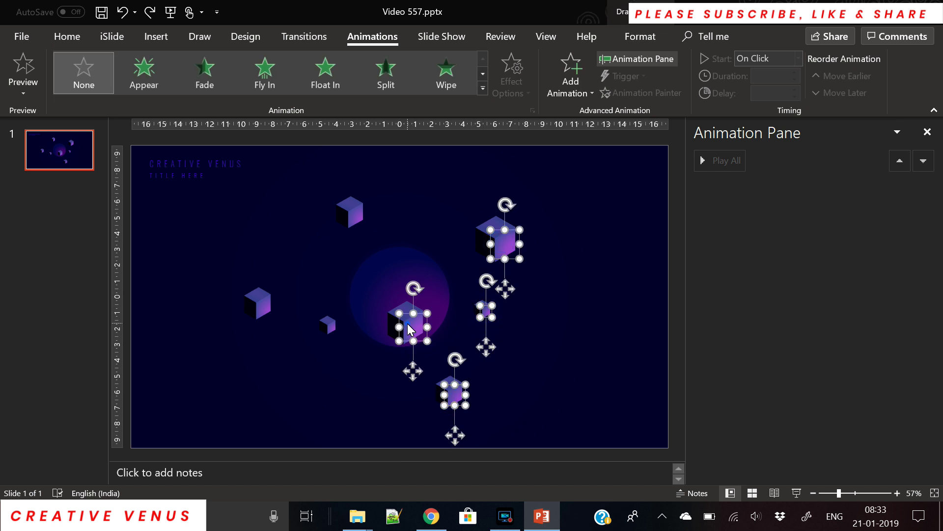
left_click(332, 328, "shift")
left_click(352, 206, "shift")
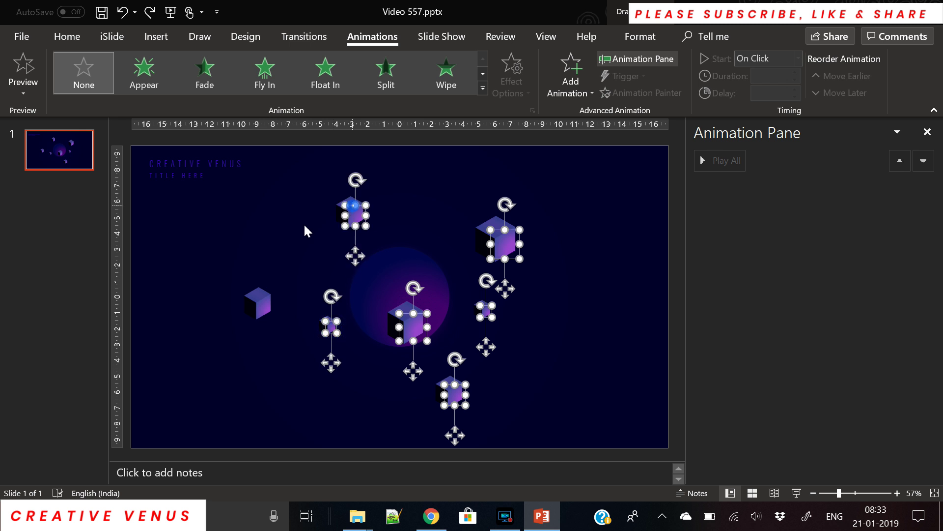
left_click(259, 303, "shift")
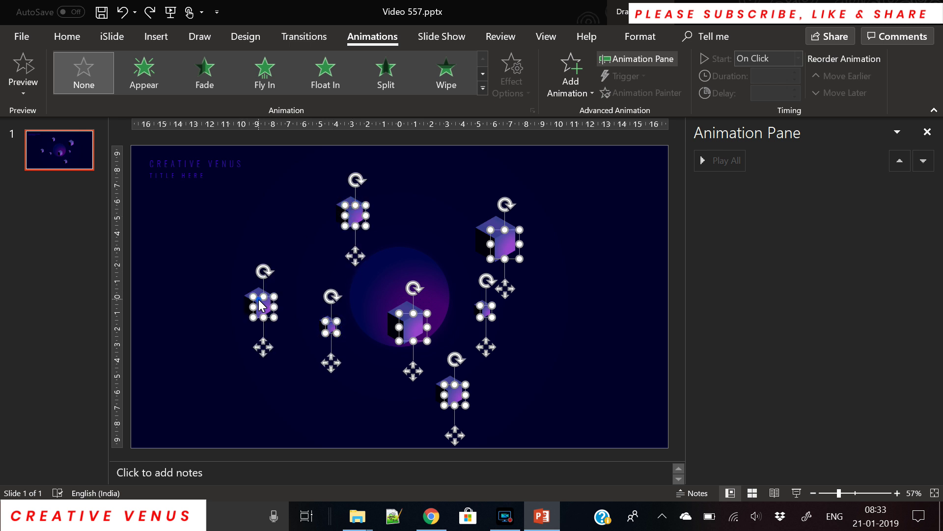
left_click(580, 83)
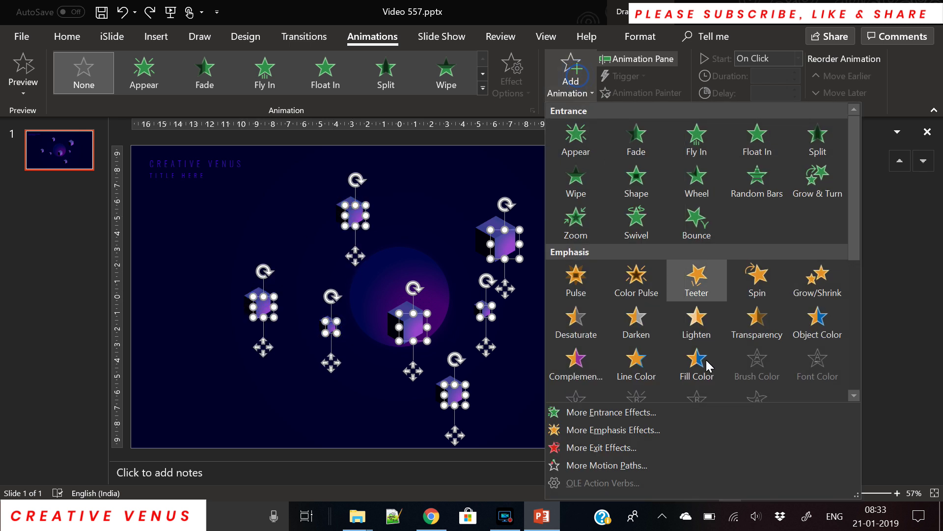
left_click(648, 468)
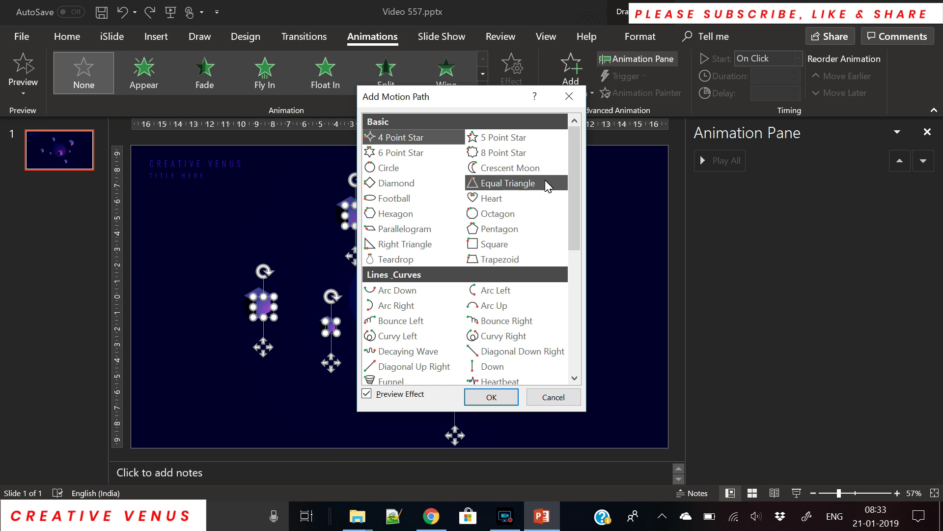
left_click_drag(575, 189, 576, 198)
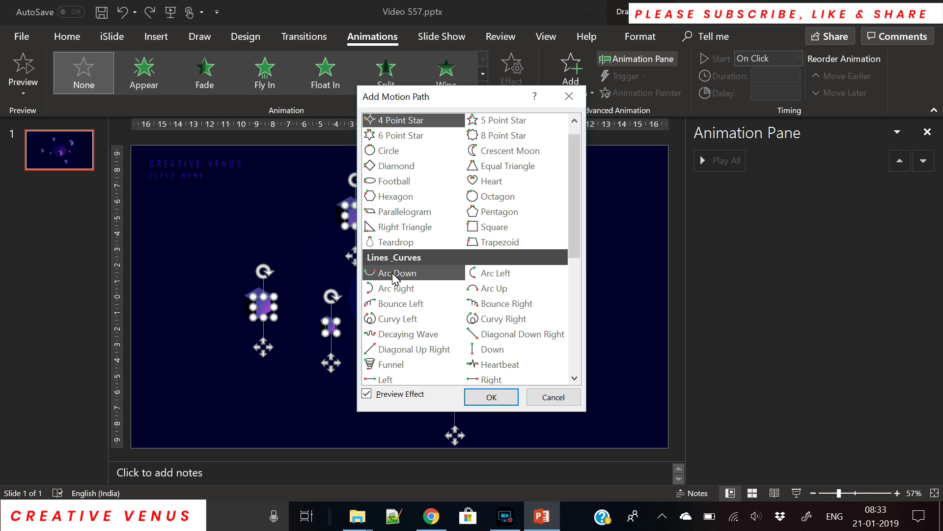
left_click(544, 401)
left_click(544, 403)
- Apply the Arc Up motion path to the bottom, left and small right cubes
left_click(449, 401)
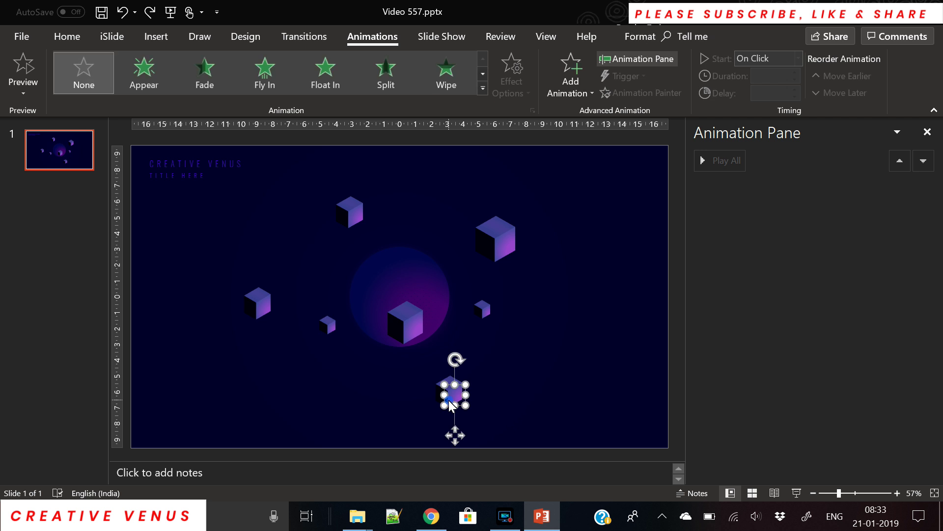
left_click(266, 311, "shift")
left_click(491, 310, "shift")
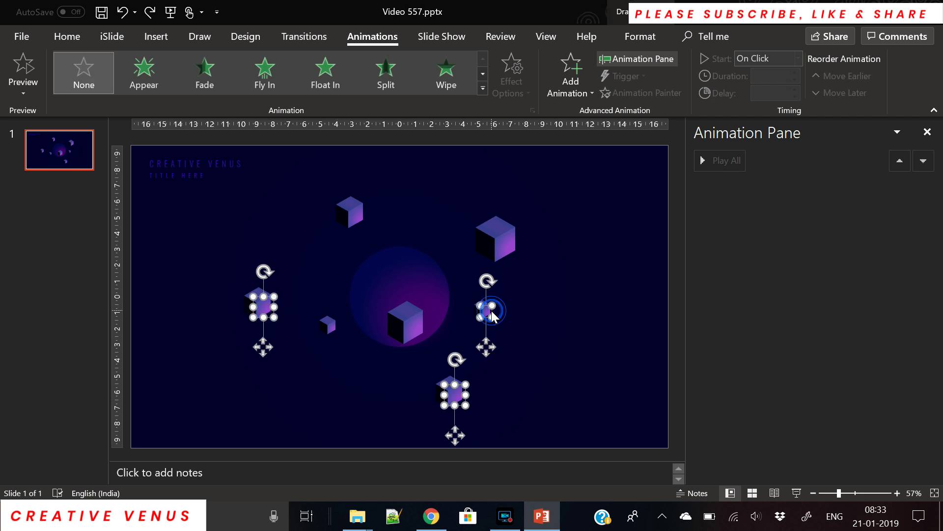
left_click(575, 85)
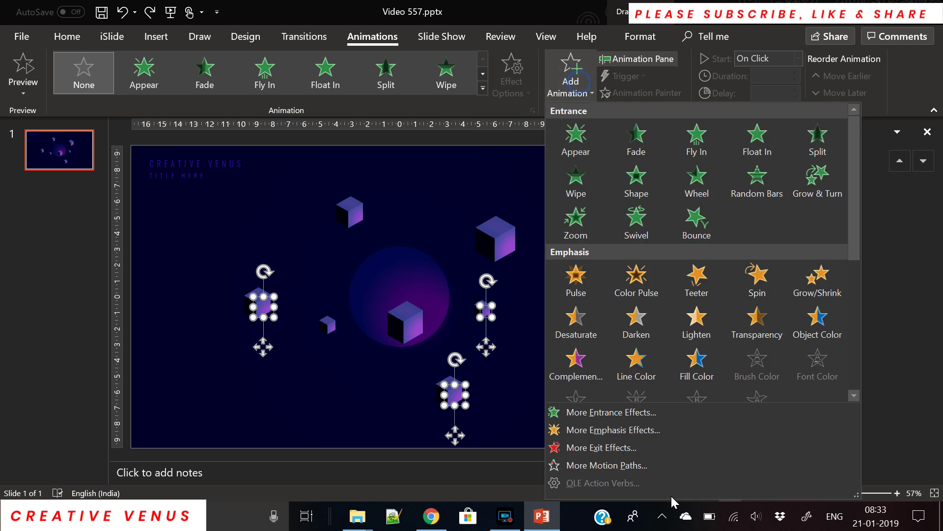
left_click(645, 466)
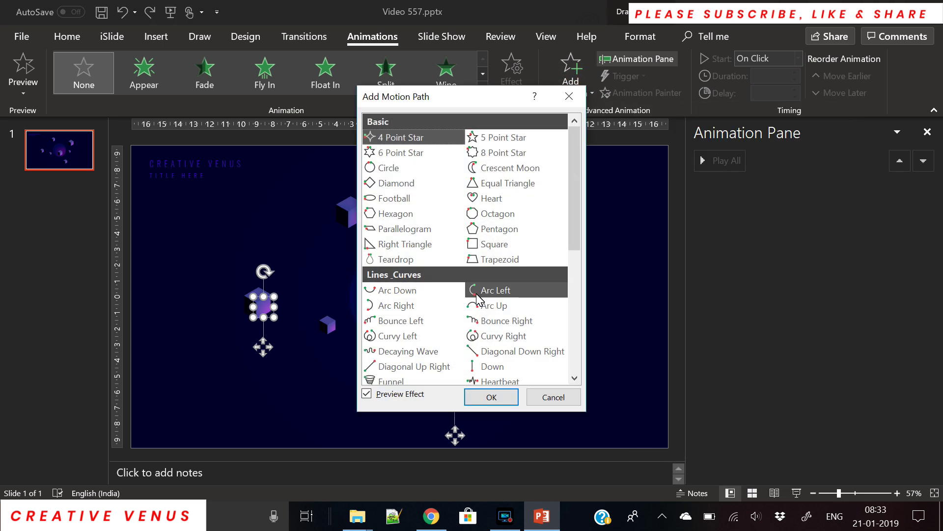
left_click(489, 309)
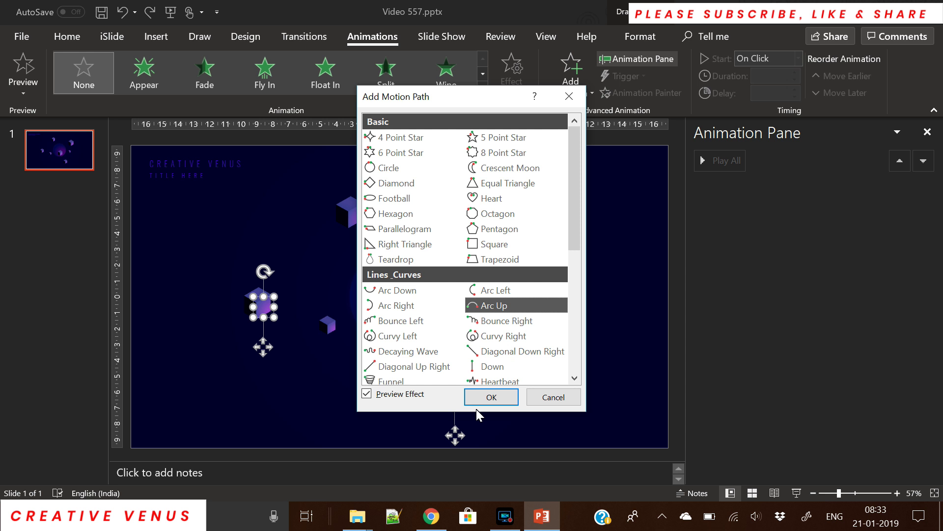
left_click(483, 398)
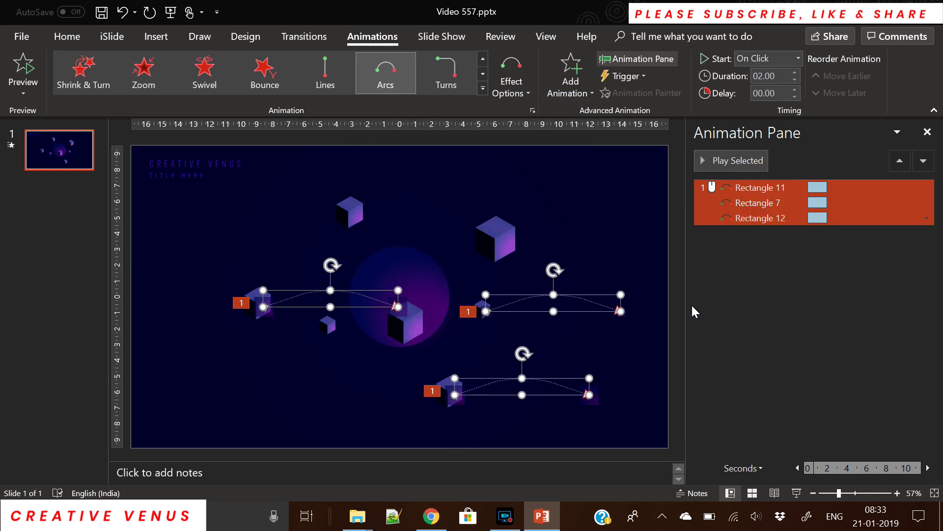
- Set the three Arc Up animations to 09.25 seconds with a 0.25-second delay
left_click(797, 59)
left_click(795, 72)
left_click(795, 72)
left_click(794, 72)
left_click(795, 71)
left_click(795, 72)
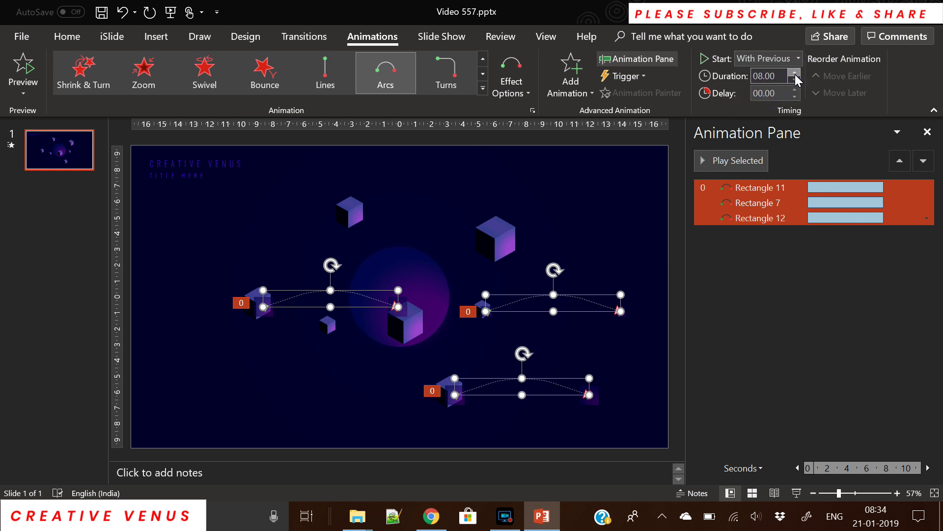
left_click(795, 72)
left_click(795, 73)
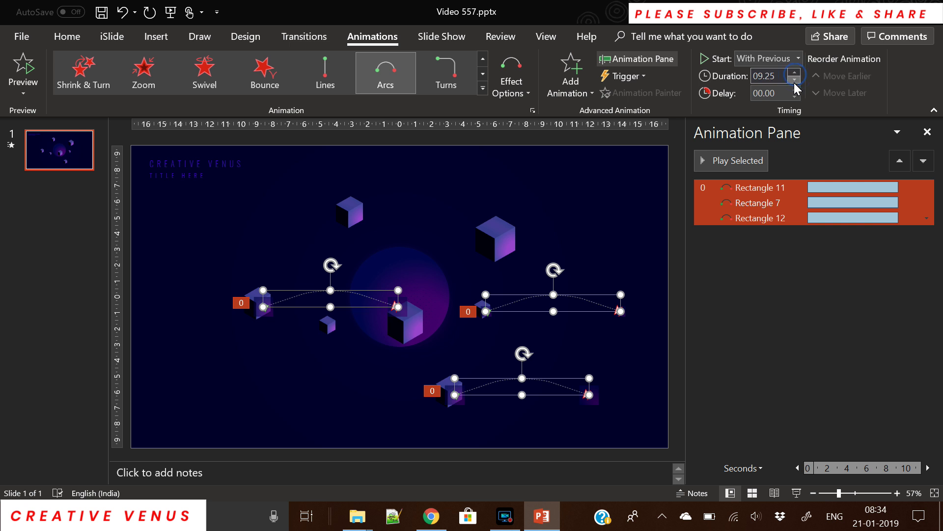
left_click(793, 89)
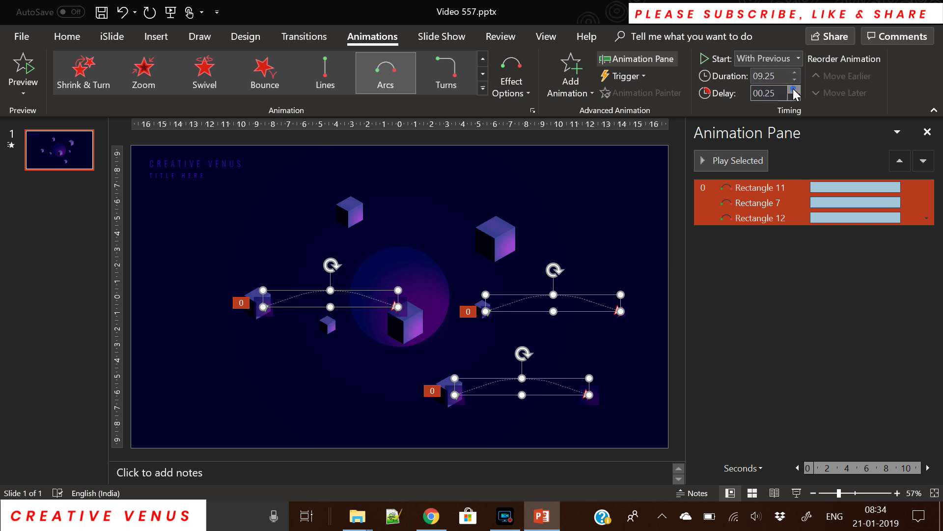
- Shorten Rectangle 7's animation and lengthen Rectangle 12's, staggering durations at 9.25, 7.00 and 10.75 seconds
left_click(807, 266)
left_click(789, 207)
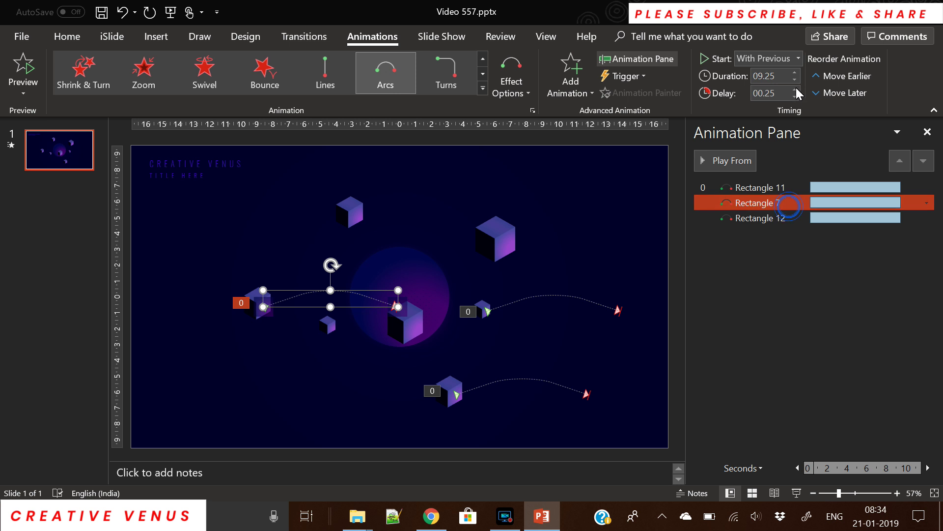
left_click(795, 80)
left_click(794, 80)
left_click(795, 79)
left_click(795, 80)
left_click(795, 80)
left_click(795, 79)
left_click(794, 79)
left_click(795, 79)
left_click(795, 80)
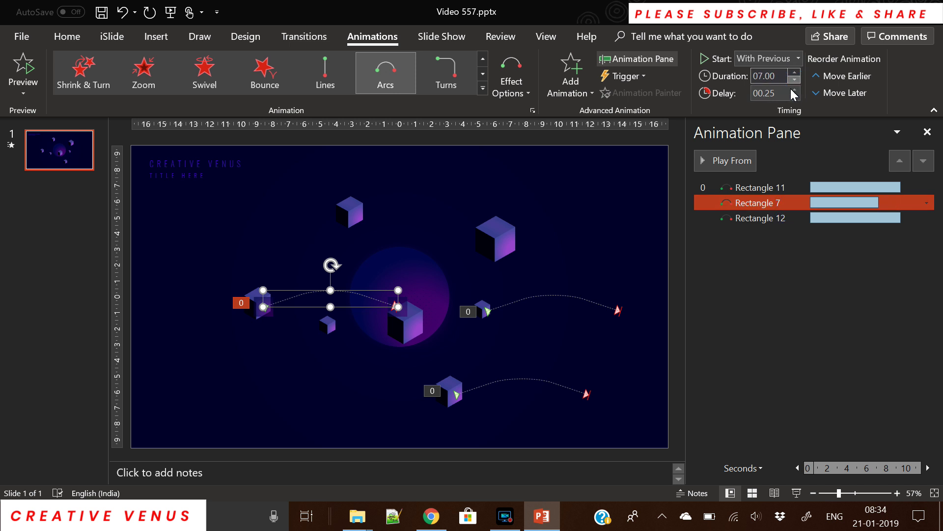
left_click(777, 220)
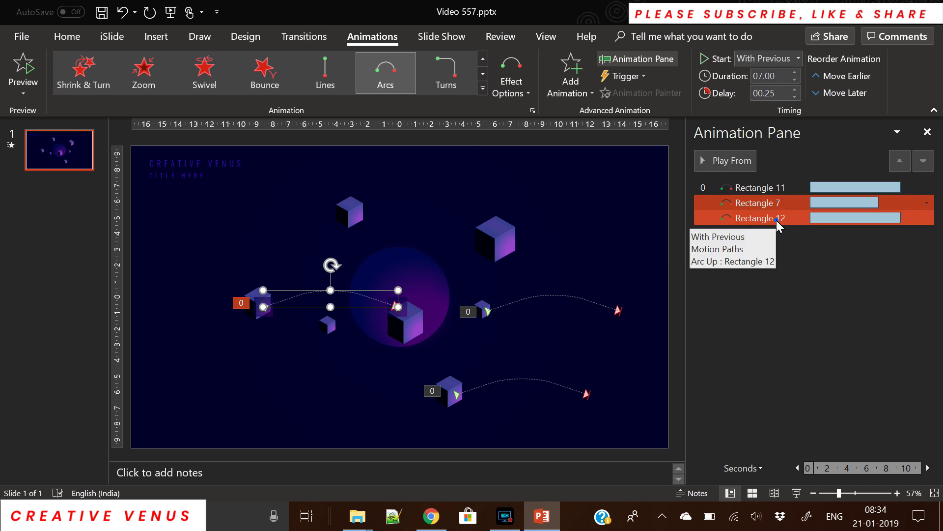
left_click(795, 73)
left_click(795, 72)
left_click(794, 73)
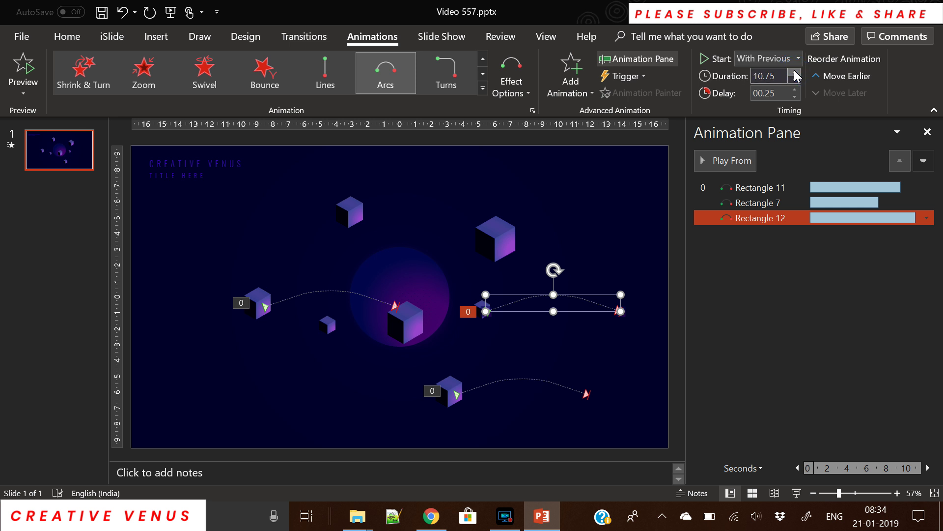
left_click(771, 308)
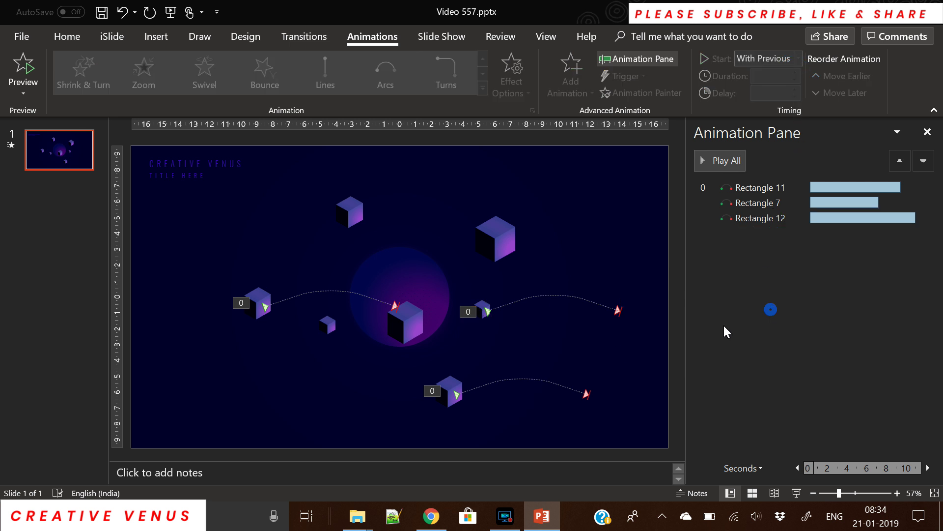
- Apply Arc Down to the small left, central, right and top cubes (Rectangles 10, 6, 9, 8)
left_click(334, 324)
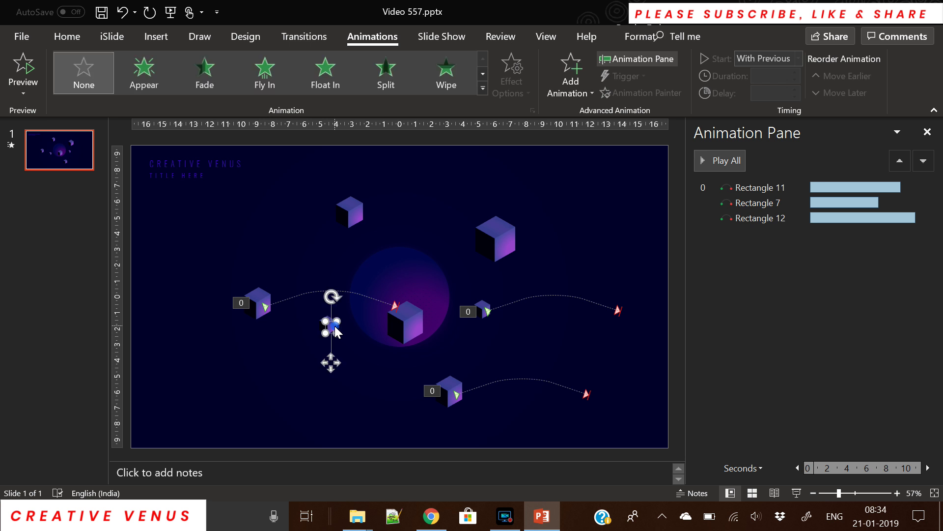
left_click(404, 328, "shift")
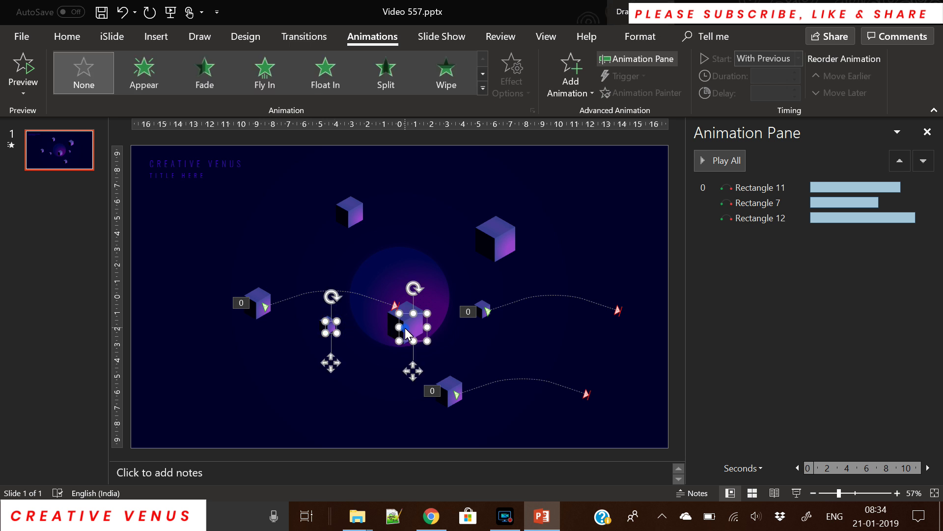
left_click(506, 239, "shift")
left_click(356, 217, "shift")
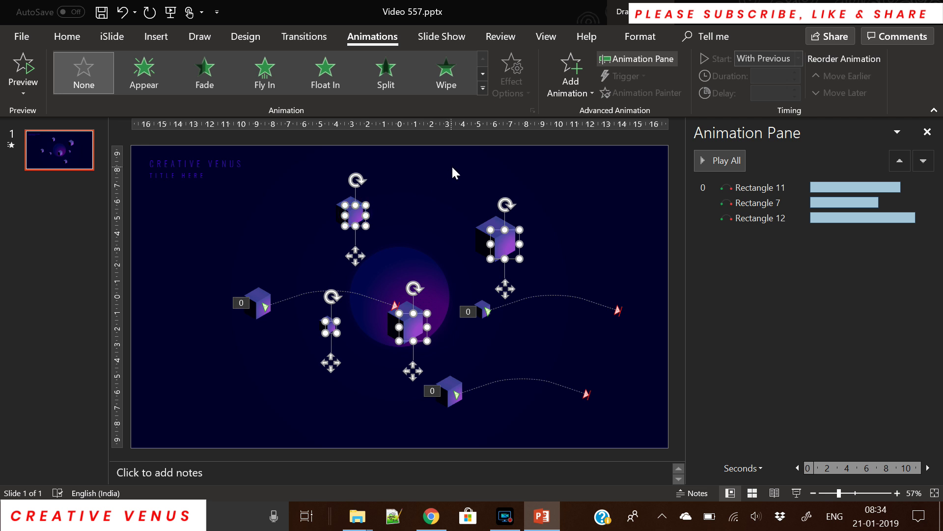
left_click(573, 78)
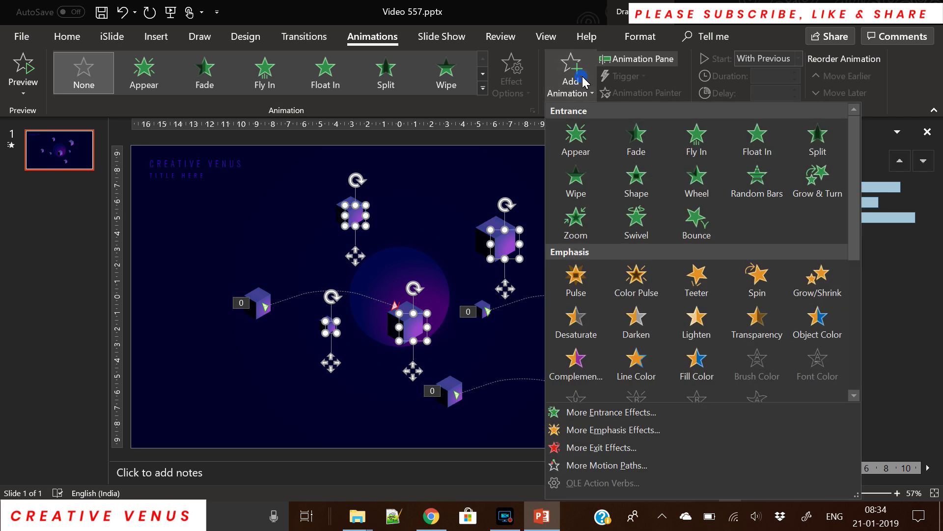
left_click(626, 464)
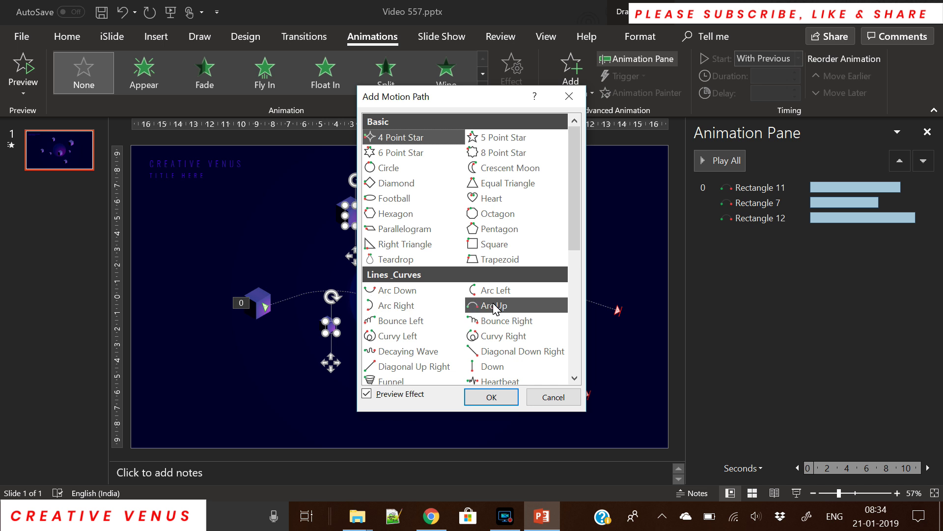
left_click(393, 291)
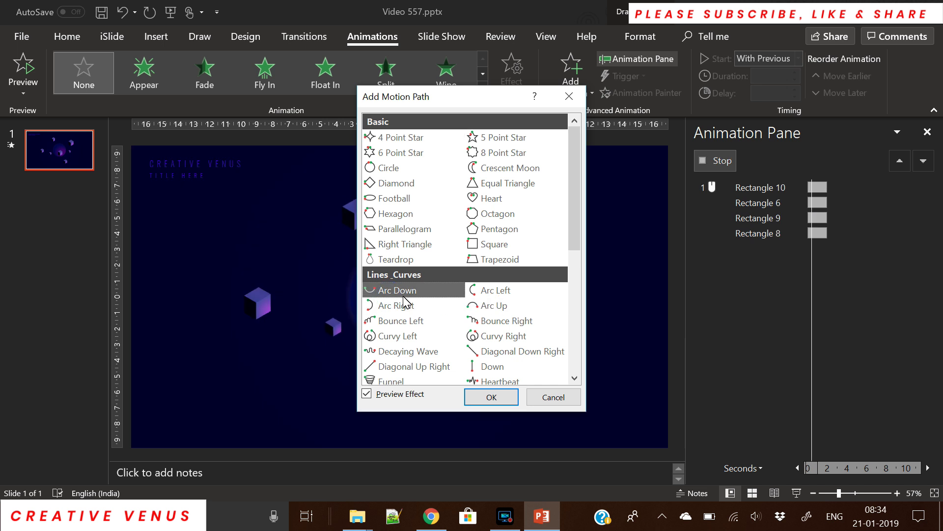
left_click(494, 400)
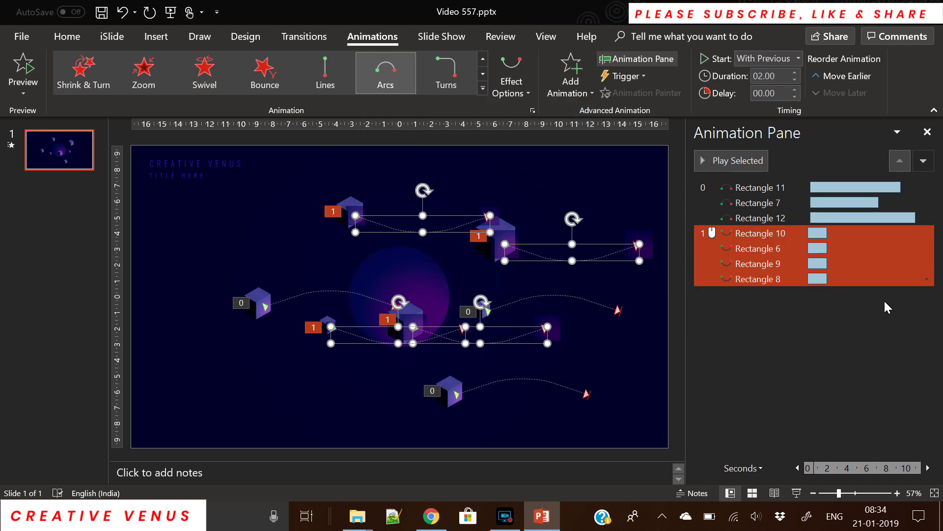
- Make the four Arc Down animations start With Previous and last 08.75 seconds
left_click(798, 58)
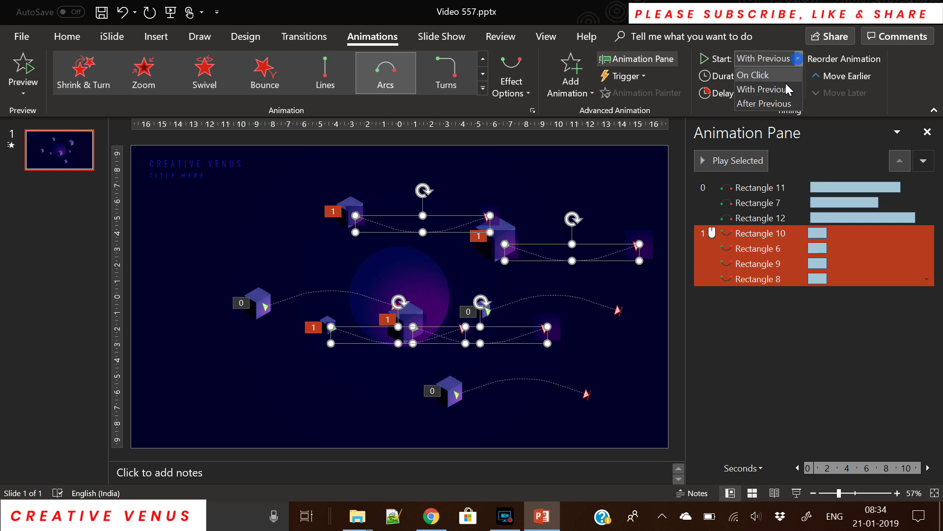
left_click(786, 88)
left_click(795, 89)
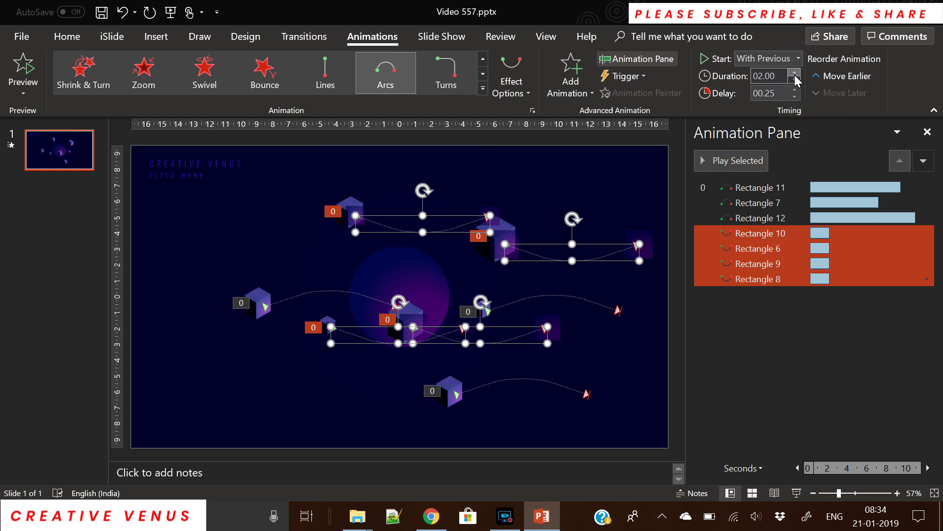
left_click(794, 72)
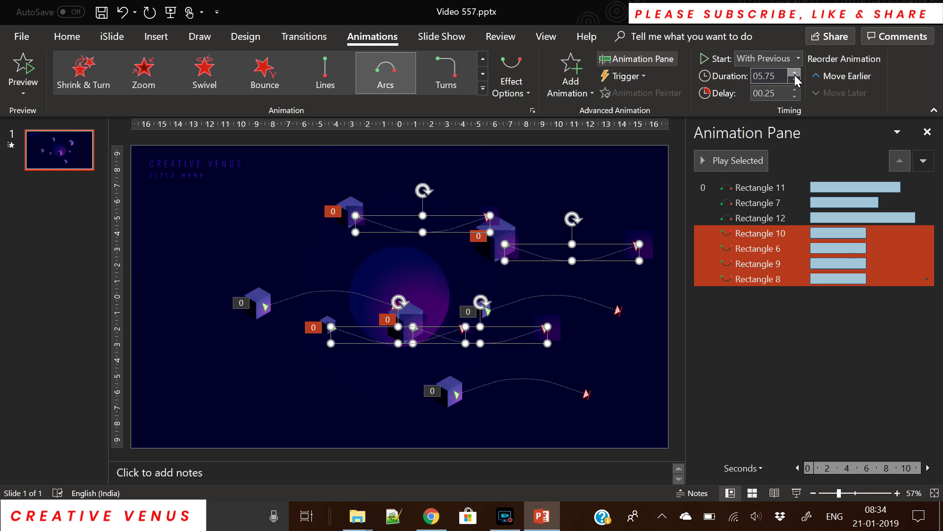
left_click(794, 72)
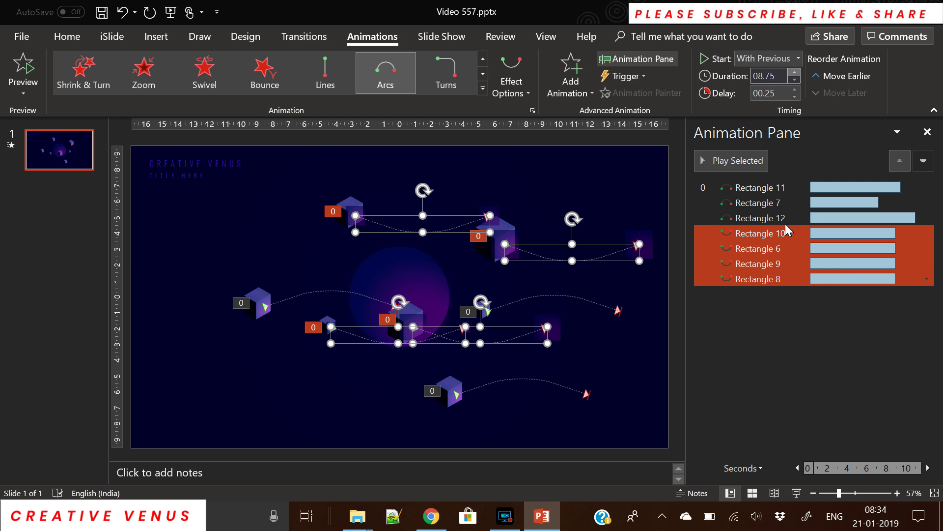
left_click(823, 377)
- Set Rectangle 6's animation to 10.00 seconds and Rectangle 9's to 8.50 seconds
left_click(775, 249)
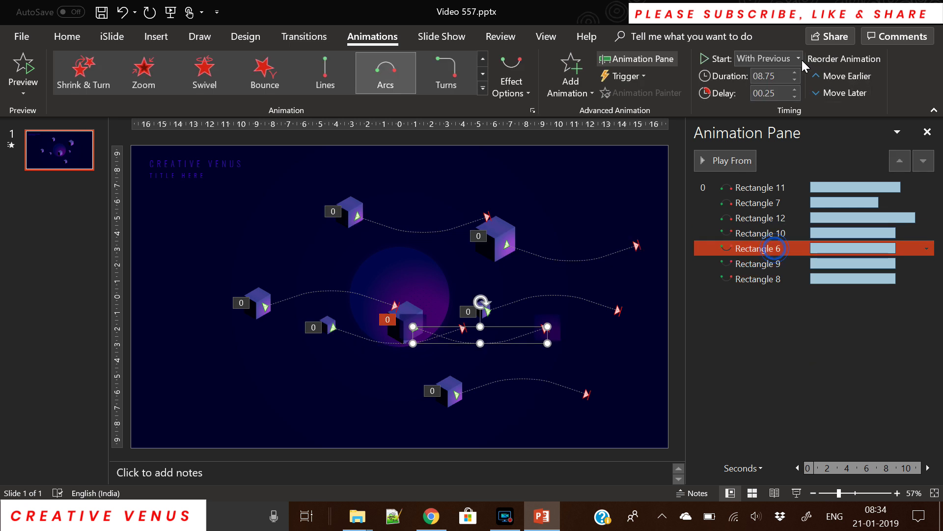
left_click(795, 80)
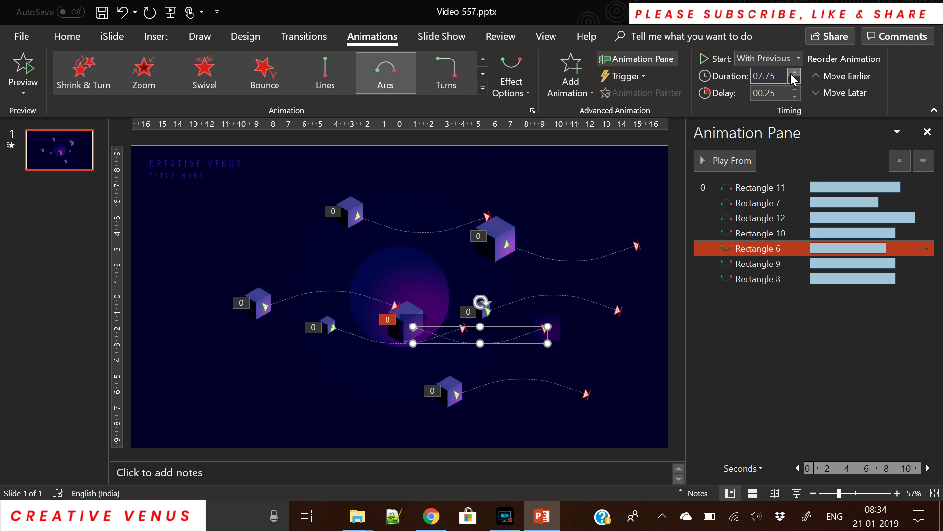
left_click(794, 73)
left_click(795, 219, "ctrl")
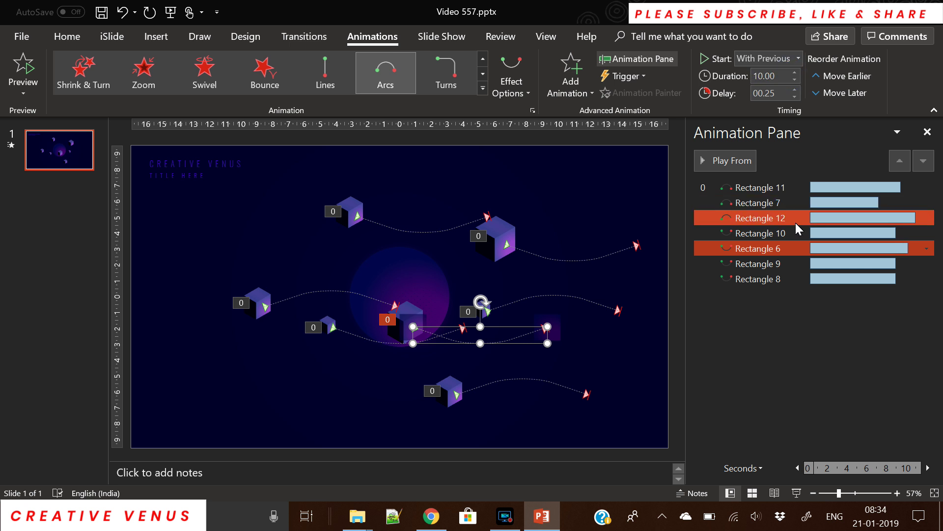
left_click(774, 263)
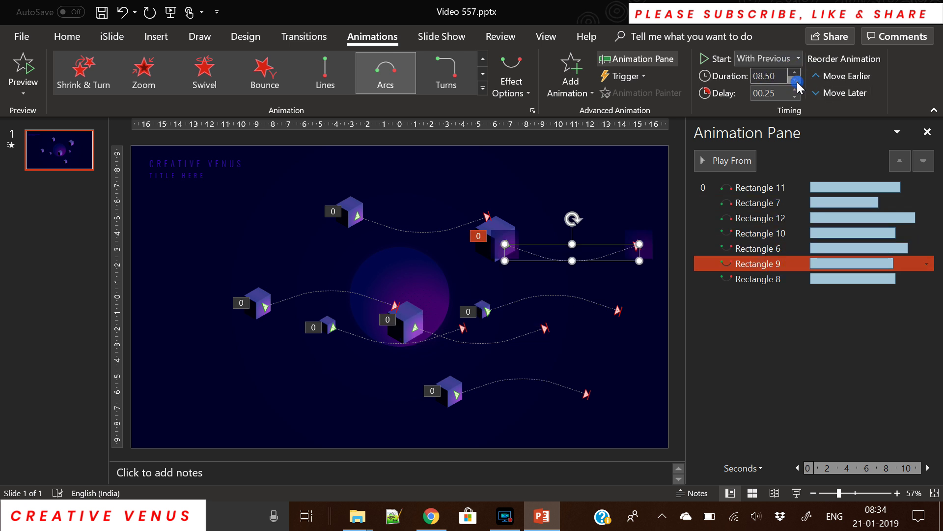
left_click(795, 80)
left_click(794, 81)
- Lengthen Rectangle 8's animation to 09.50 seconds
left_click(776, 279)
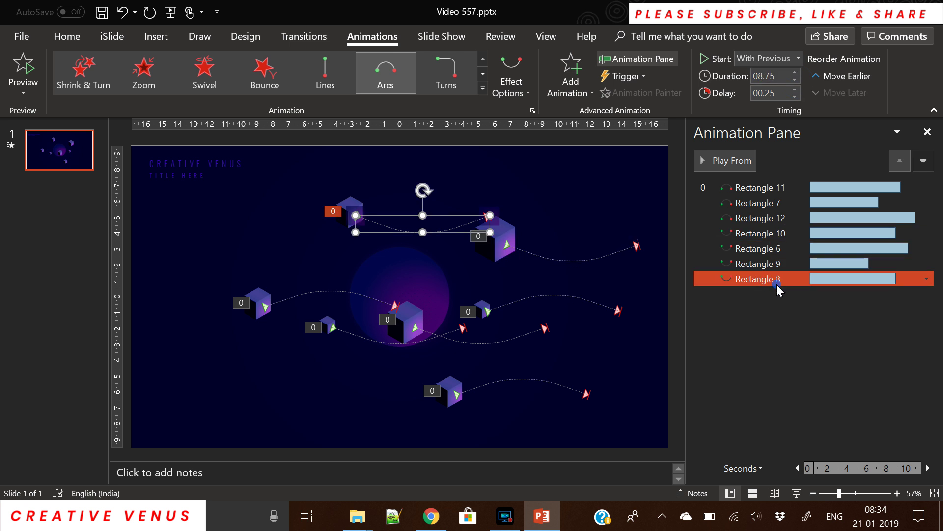
left_click(795, 73)
left_click(795, 73)
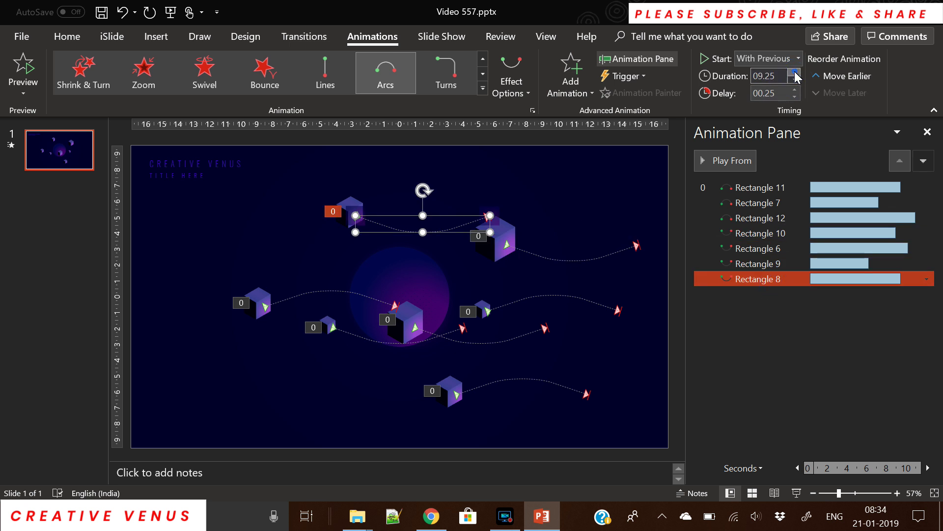
left_click(794, 72)
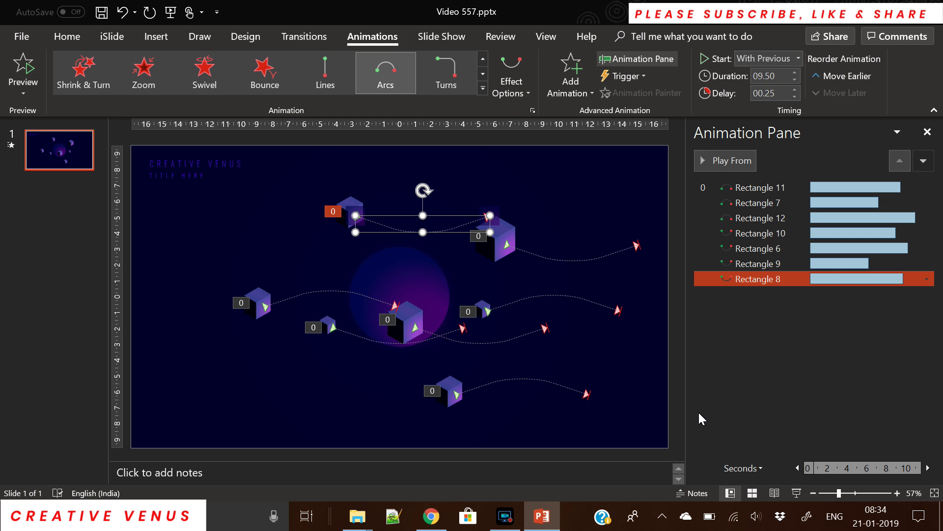
left_click(617, 385)
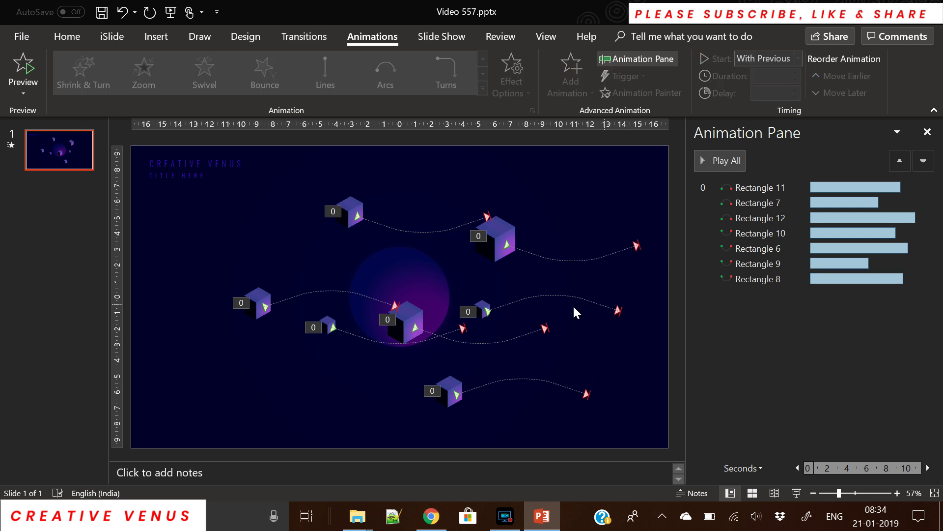
left_click(508, 302)
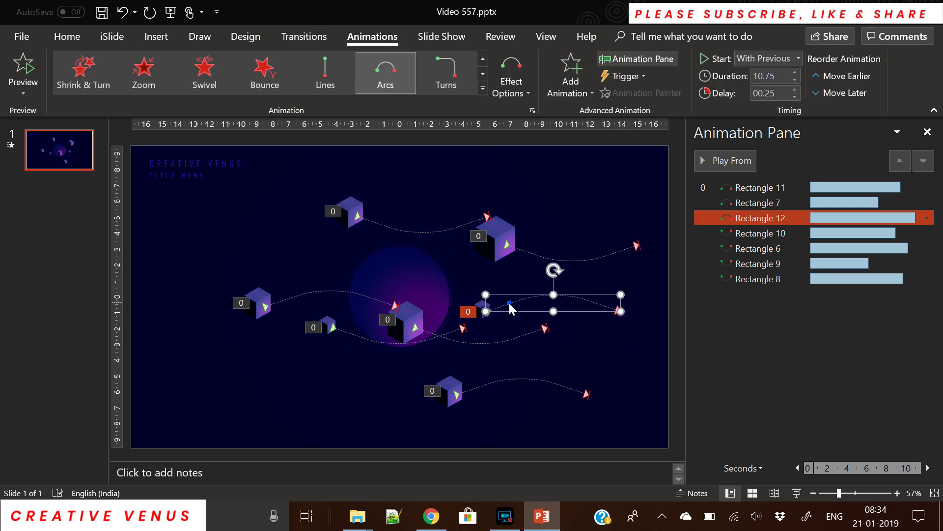
- Reverse Rectangle 12's arc path direction and preview it in a slide show
right_click(509, 302)
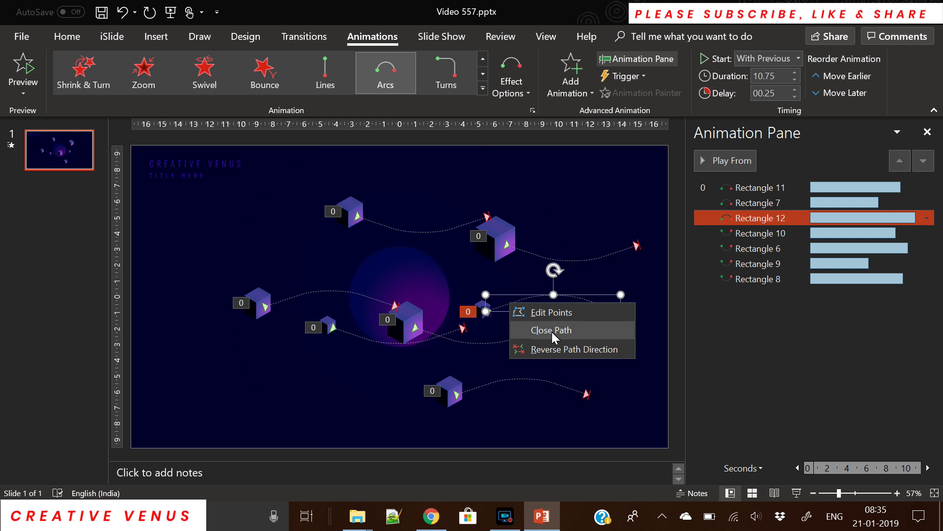
left_click(558, 345)
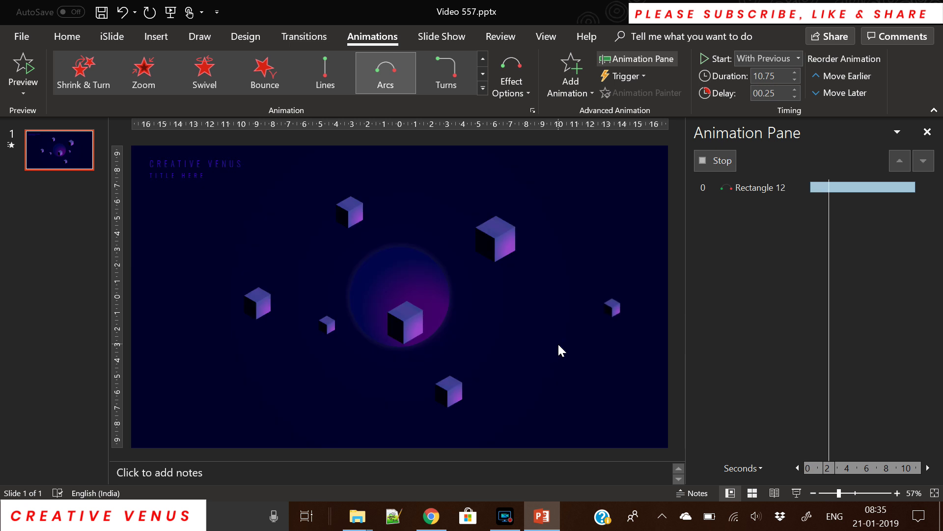
left_click(558, 343)
left_click(791, 492)
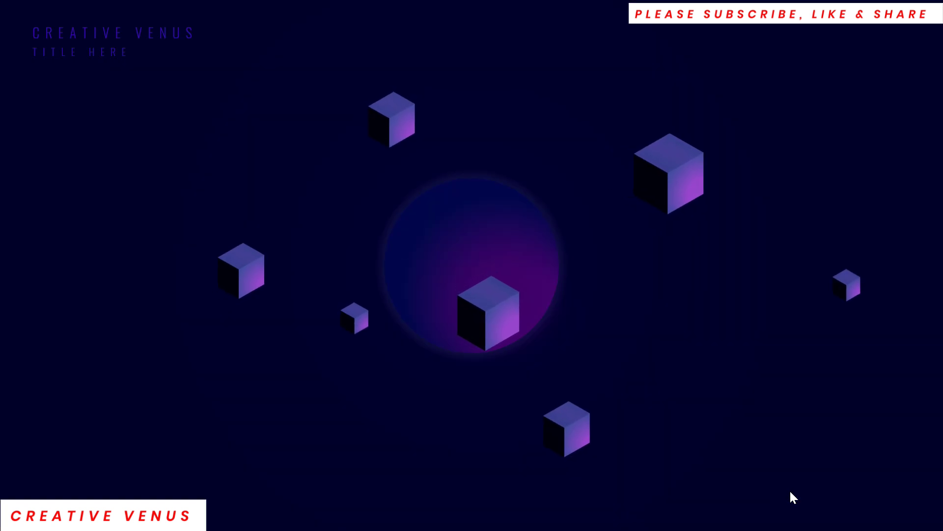
key("Escape")
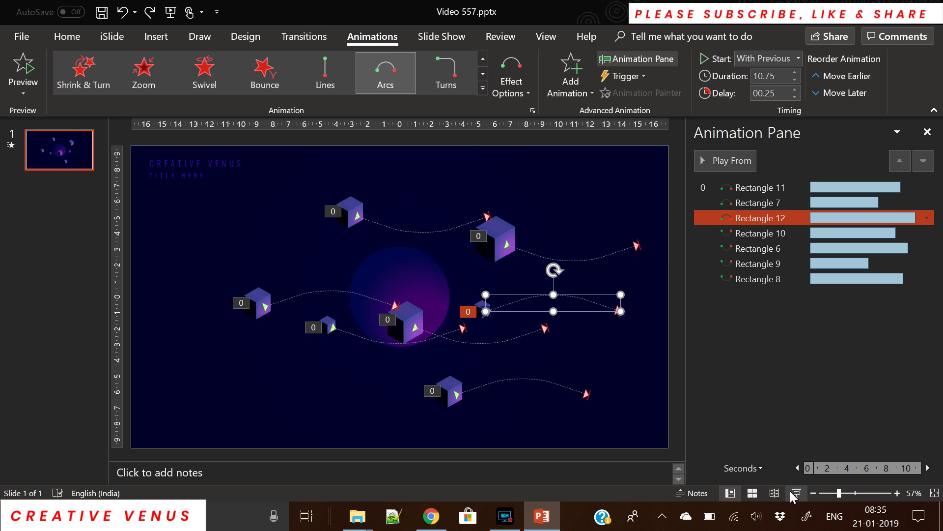
- Reselect Rectangle 12's path and cube, then select the Rectangle 9 animation
left_click(614, 347)
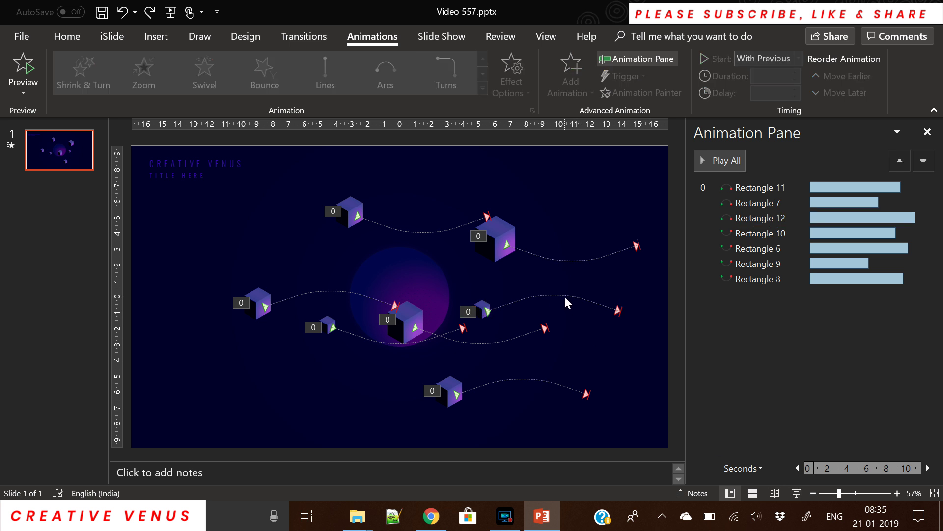
left_click(563, 297)
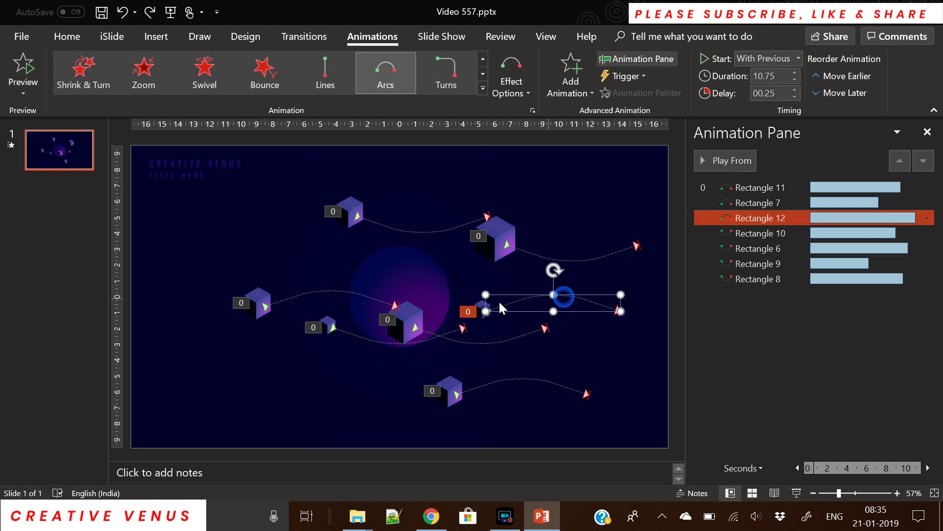
left_click(480, 304)
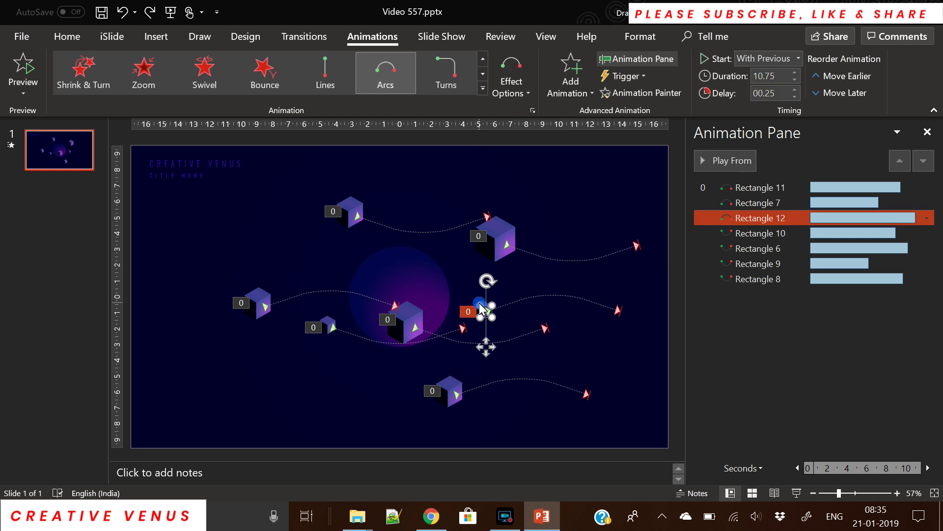
left_click(521, 300)
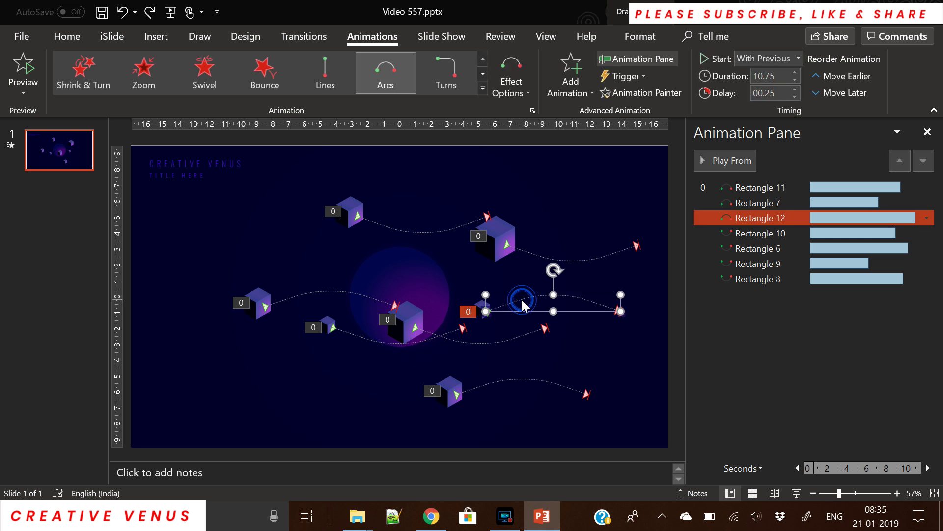
left_click(687, 344)
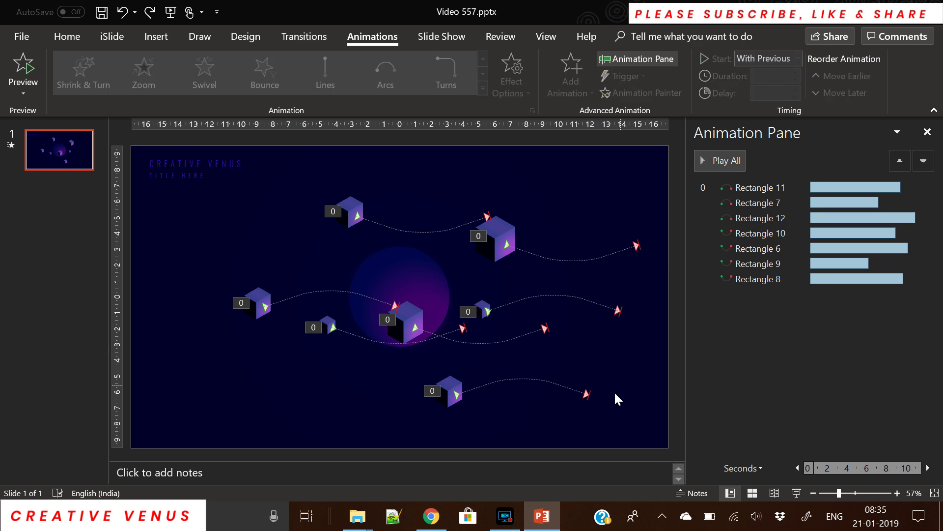
left_click(779, 259)
- Reverse the direction of Rectangle 12's motion path
key("ctrl+a")
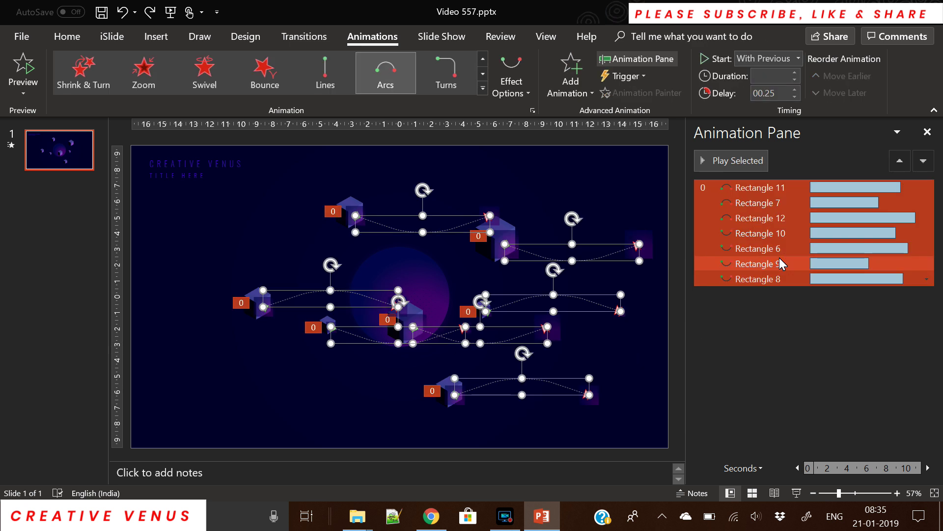
right_click(779, 259)
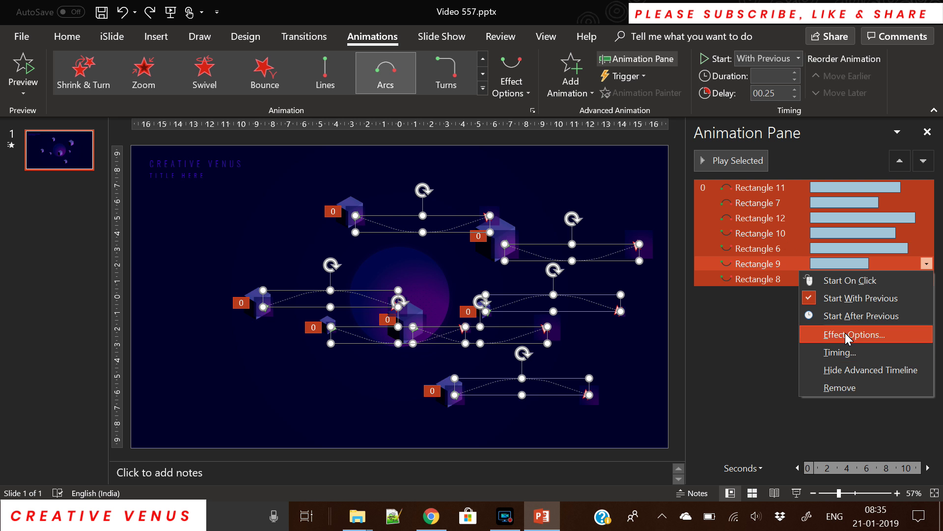
left_click(638, 356)
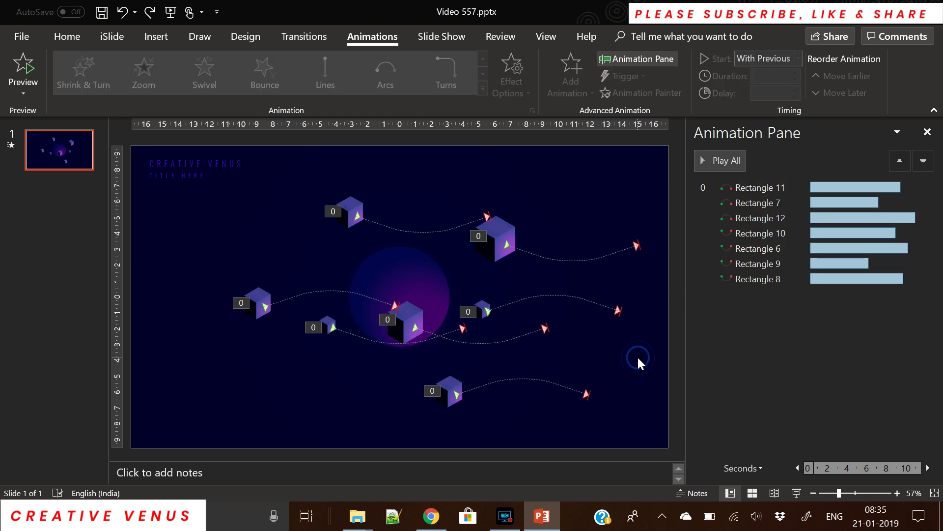
left_click(575, 298)
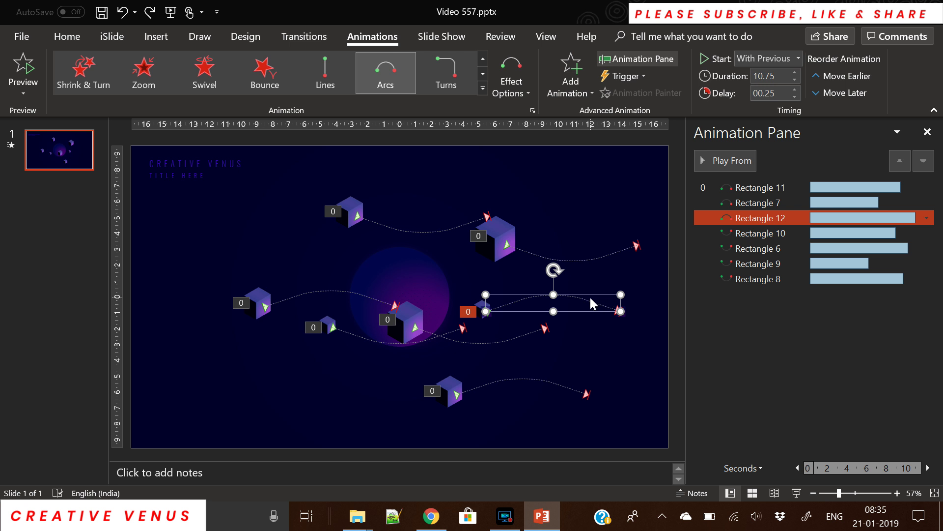
right_click(589, 296)
left_click(634, 348)
left_click(596, 332)
- Shift Rectangle 12's path left to start near the planet, then preview the slide show
left_click_drag(579, 299, 437, 295)
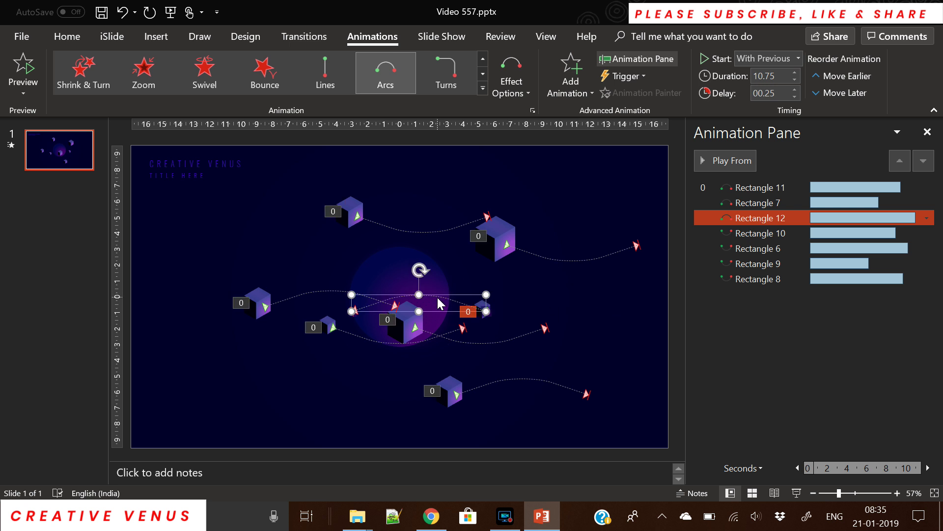
left_click(564, 313)
left_click(796, 493)
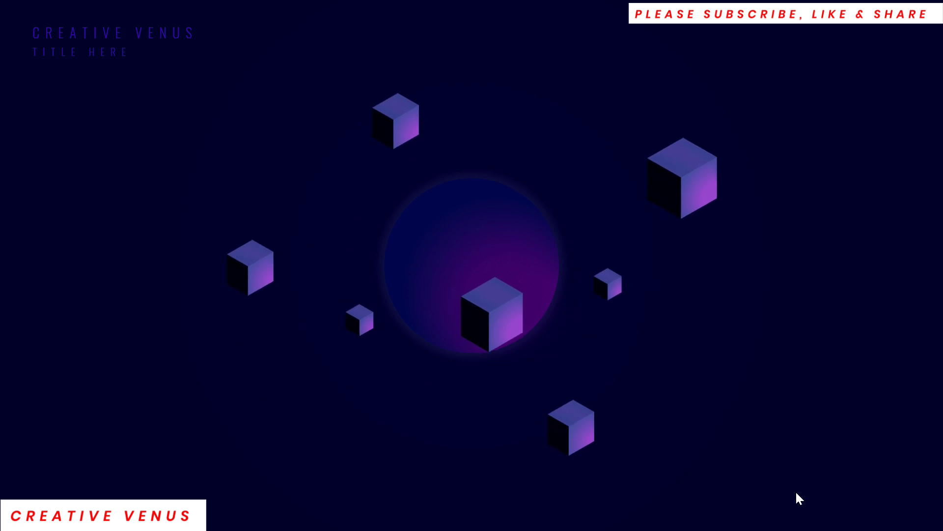
key("Escape")
- Reverse the bottom cube's (Rectangle 11) motion path direction
left_click(590, 308)
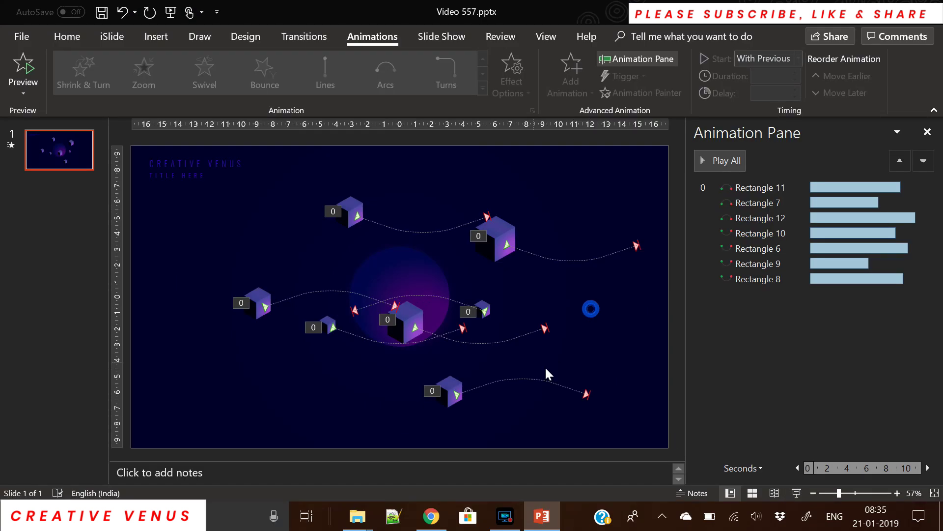
left_click(544, 377)
right_click(541, 379)
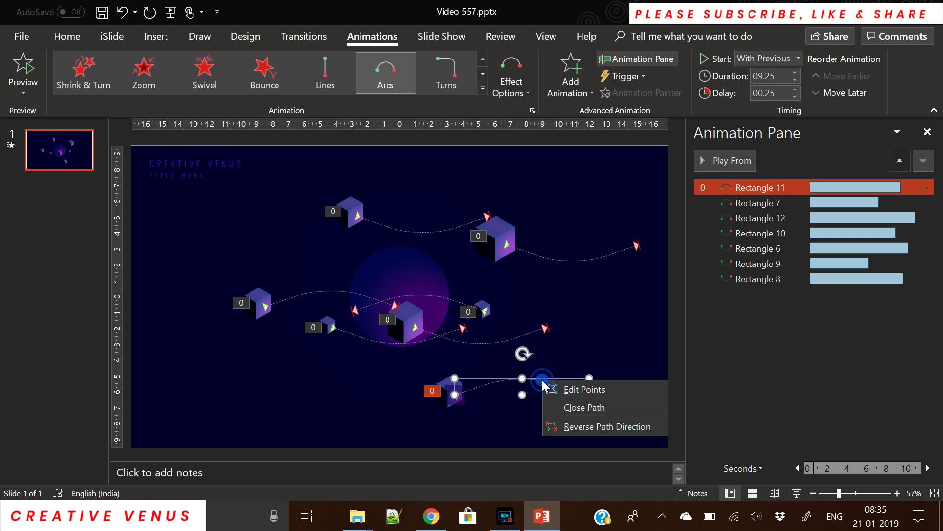
left_click(582, 423)
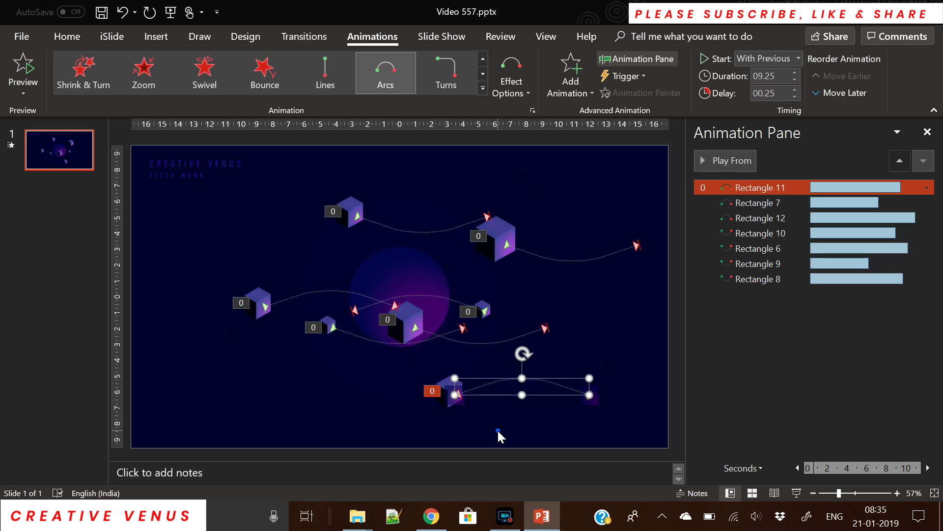
left_click(499, 434)
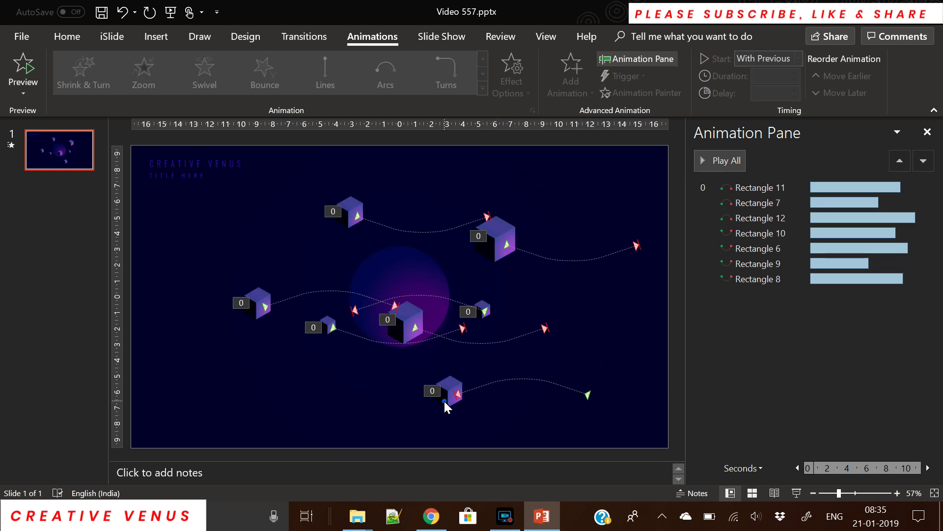
left_click(444, 400)
left_click(502, 381)
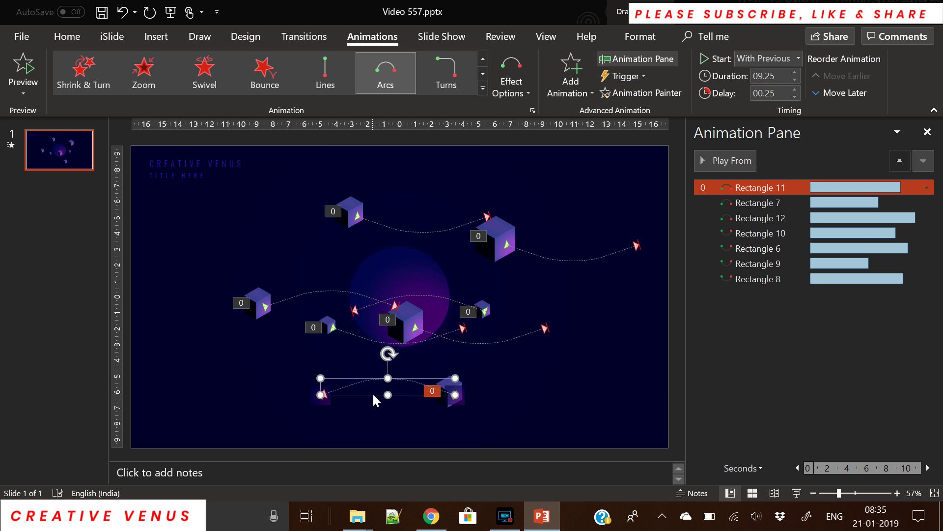
left_click(529, 394)
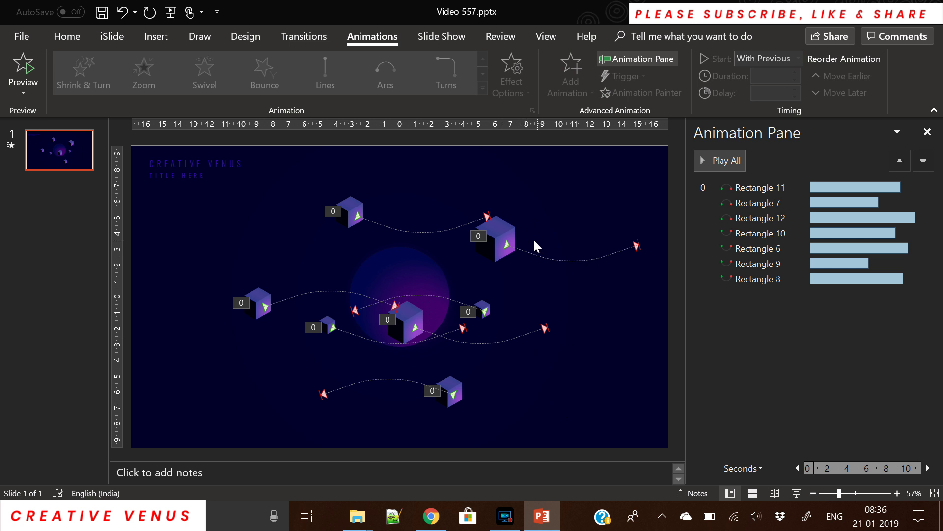
- Reverse the direction of Rectangle 9's motion path
right_click(535, 253)
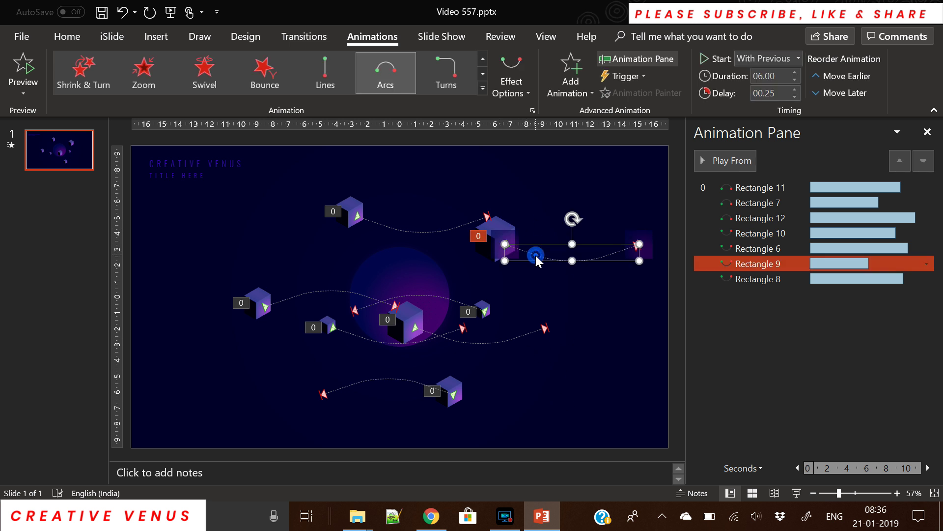
left_click(584, 300)
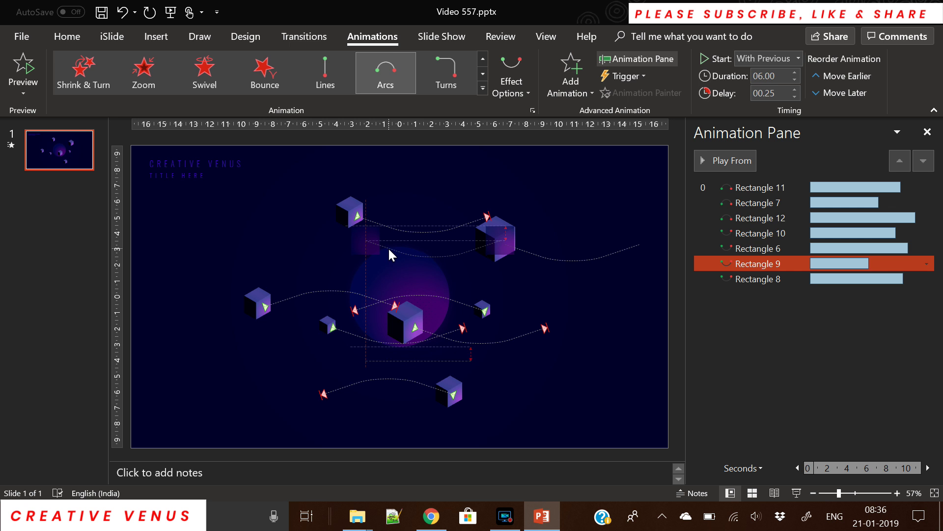
left_click(611, 319)
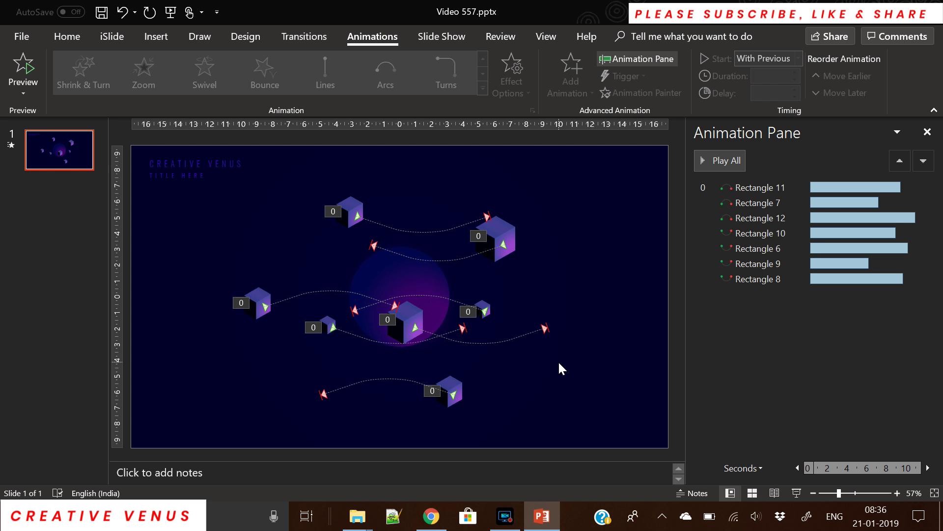
left_click(779, 284)
- Set all seven cube animations to repeat Until End of Slide
key("ctrl+a")
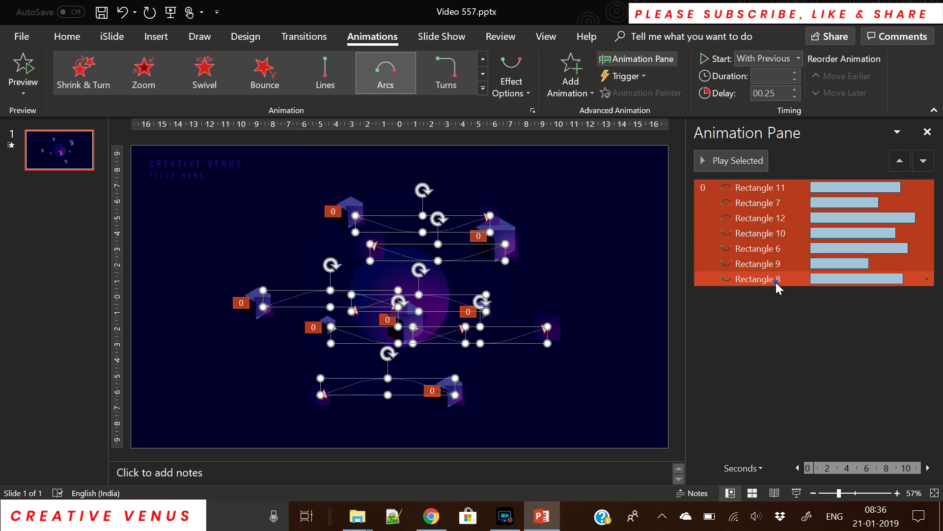
right_click(780, 285)
left_click(828, 349)
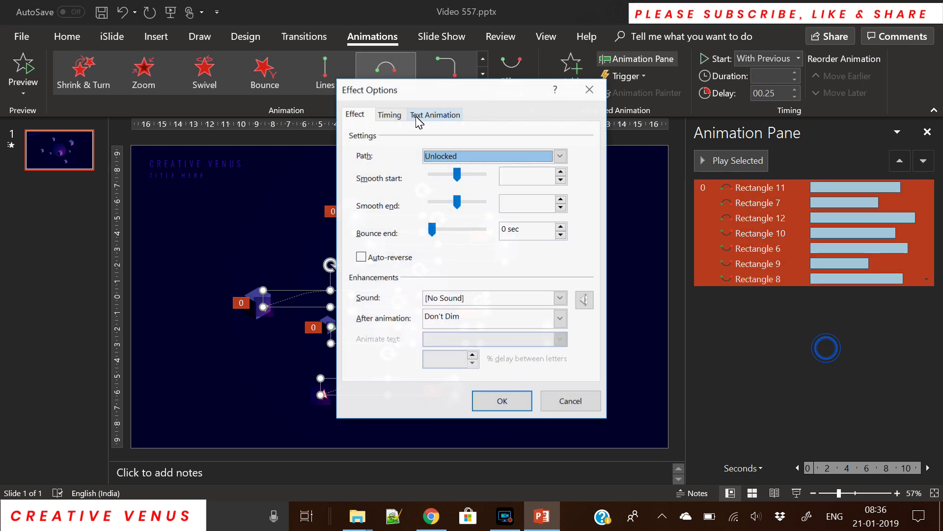
left_click(391, 114)
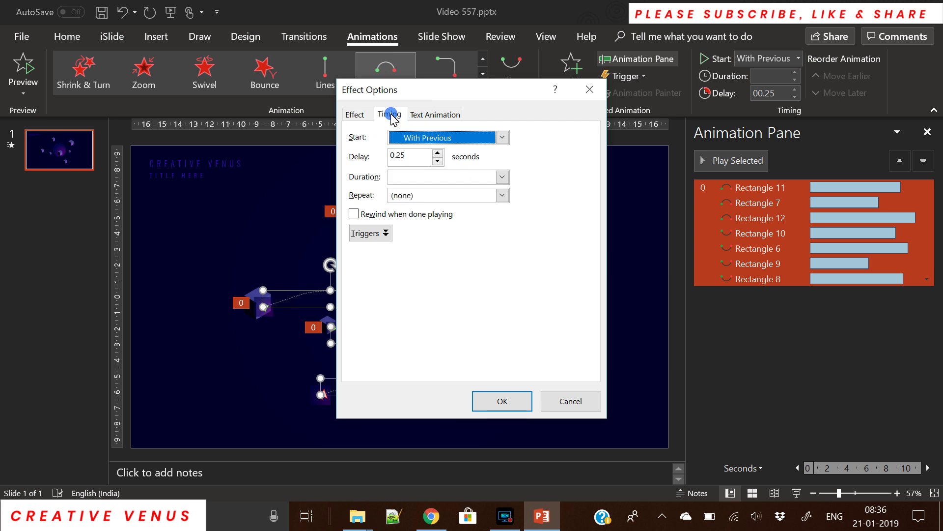
left_click(502, 195)
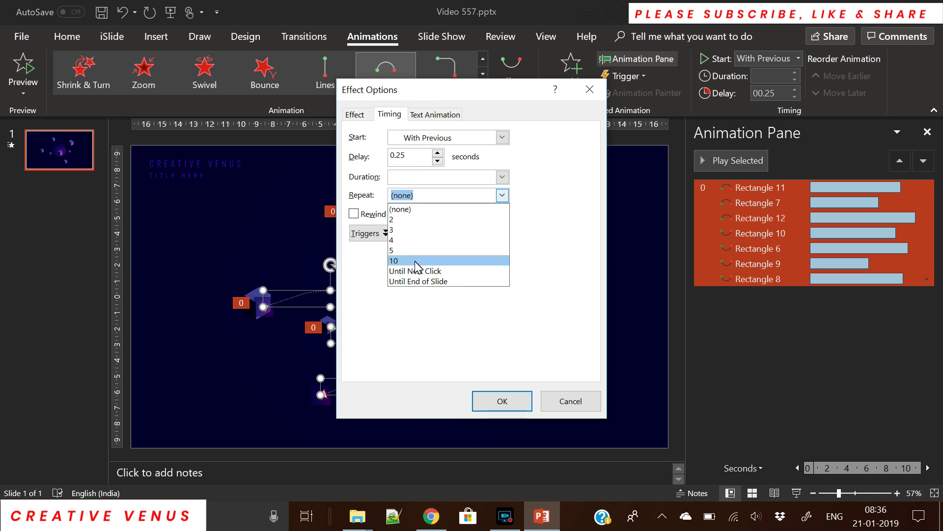
left_click(420, 281)
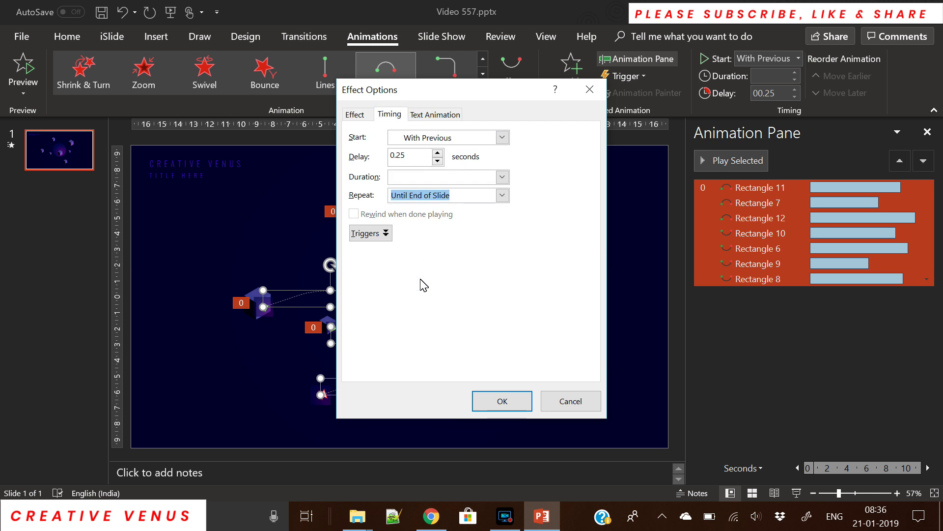
left_click(503, 401)
- Preview the repeating animations in a slide show
left_click(796, 493)
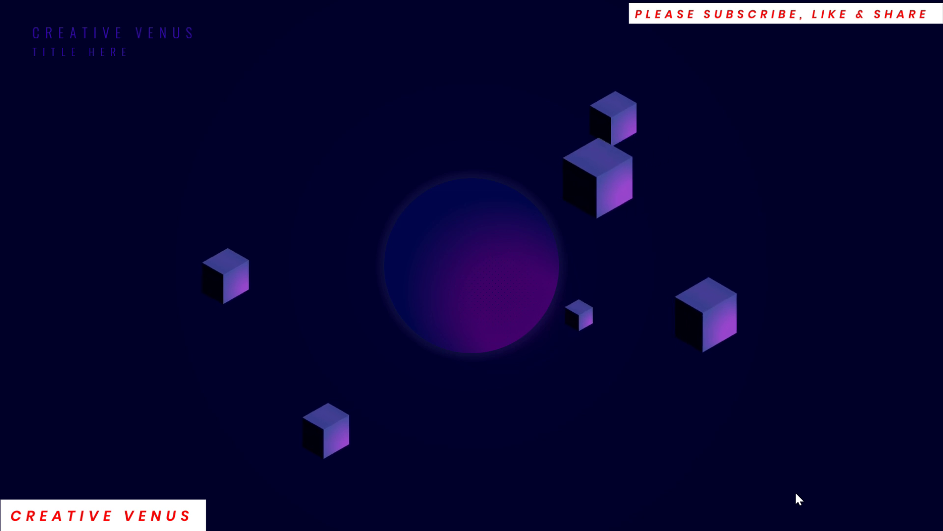
key("Escape")
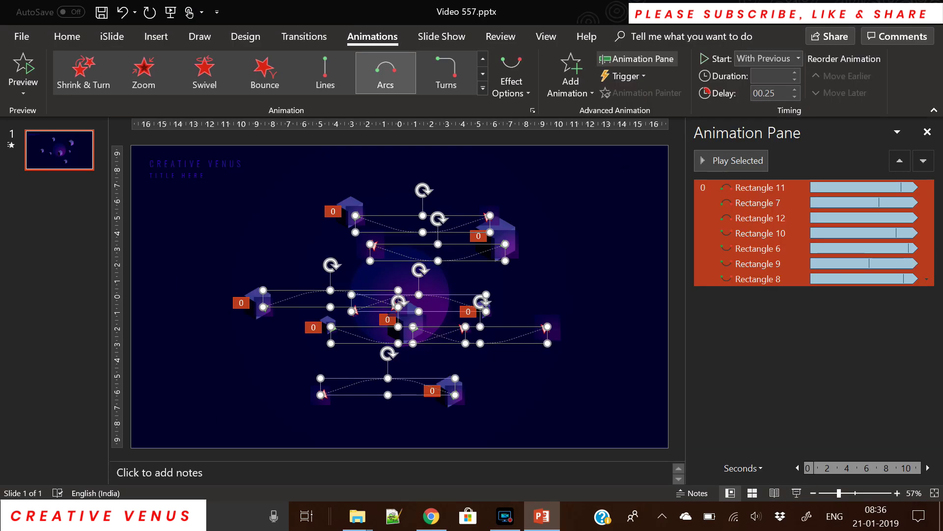
right_click(767, 268)
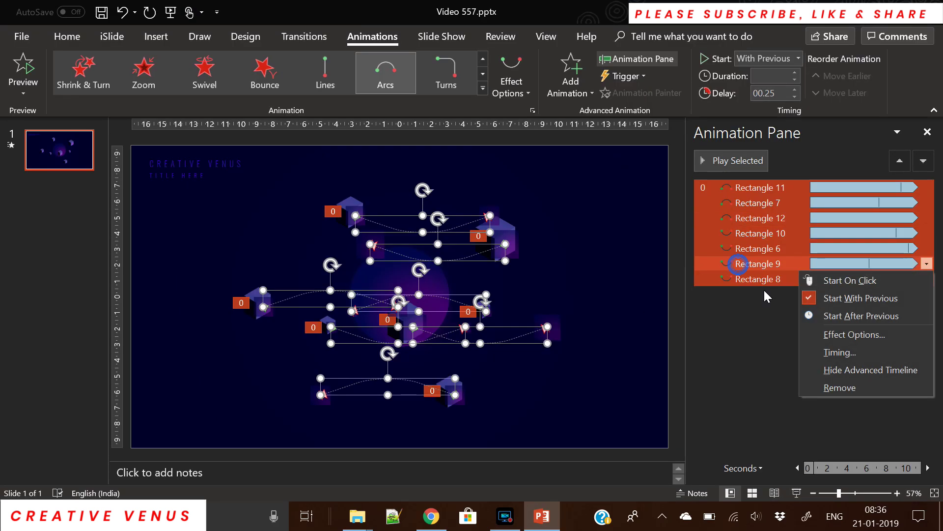
- Turn on Auto-reverse for all seven cube animations and preview the slide show
left_click(811, 334)
left_click(397, 258)
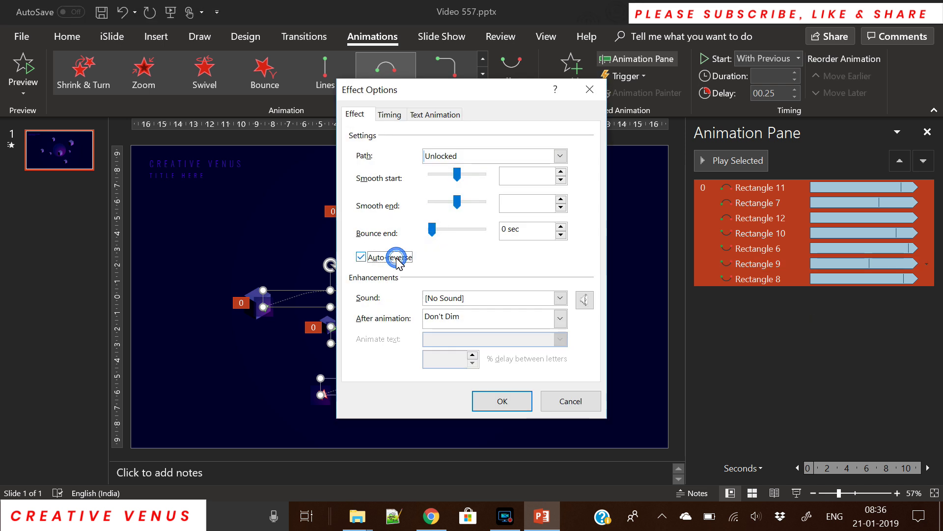
left_click(492, 398)
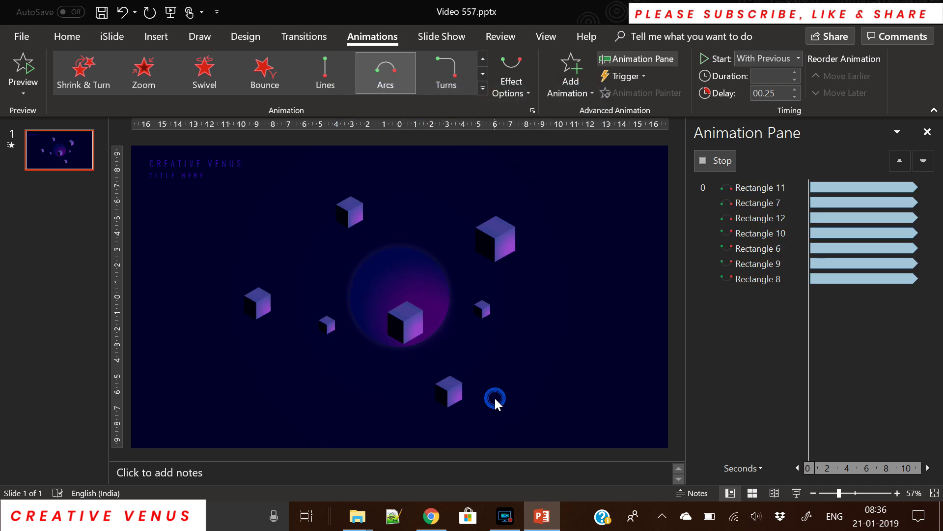
left_click(796, 493)
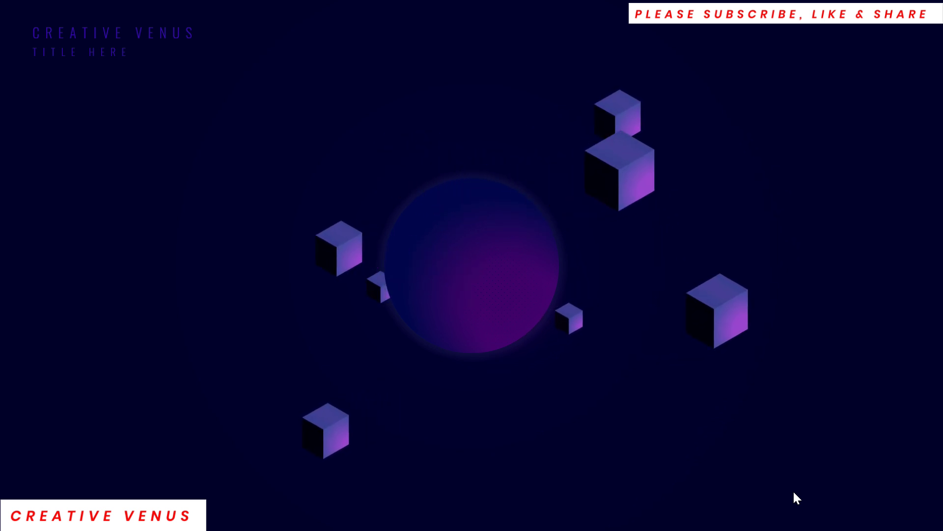
key("Escape")
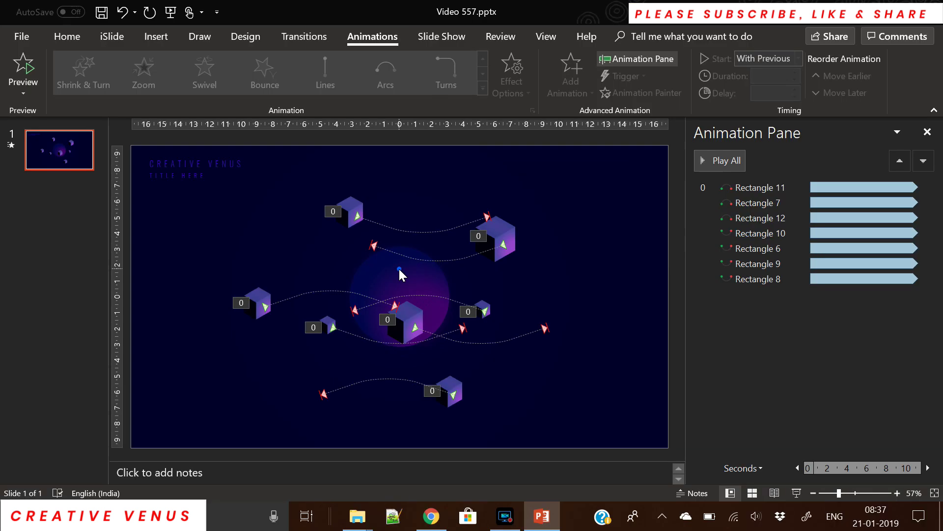
left_click(399, 267)
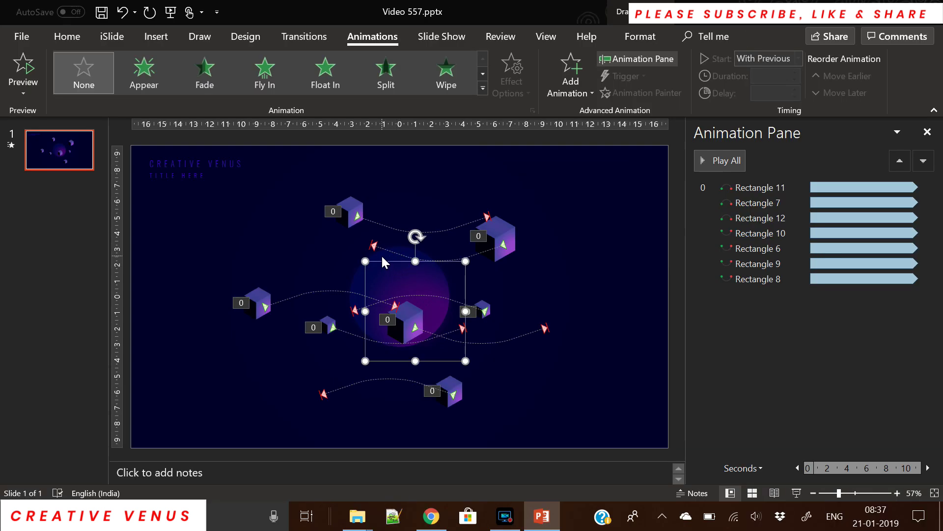
- Select the overlapping planet shapes and paste a duplicate of them
left_click(383, 258, "shift")
key("ctrl+v")
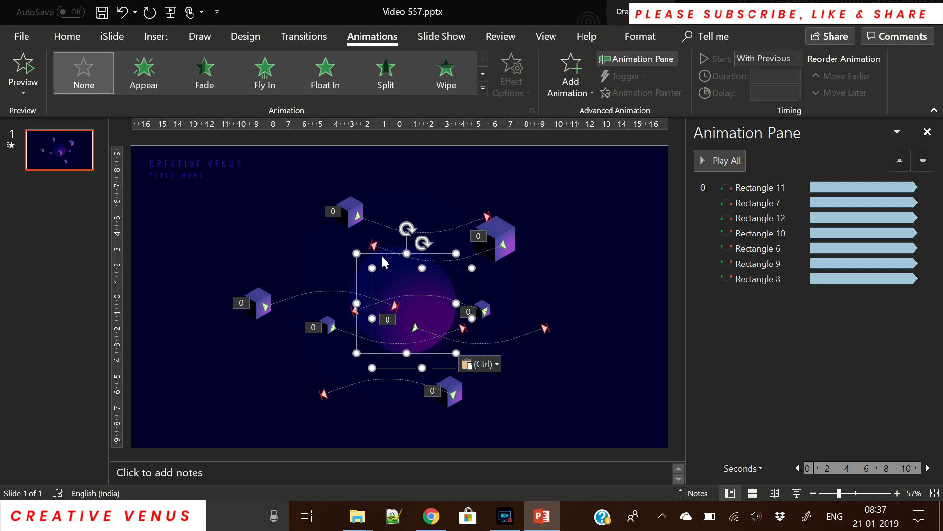
key("ctrl+g")
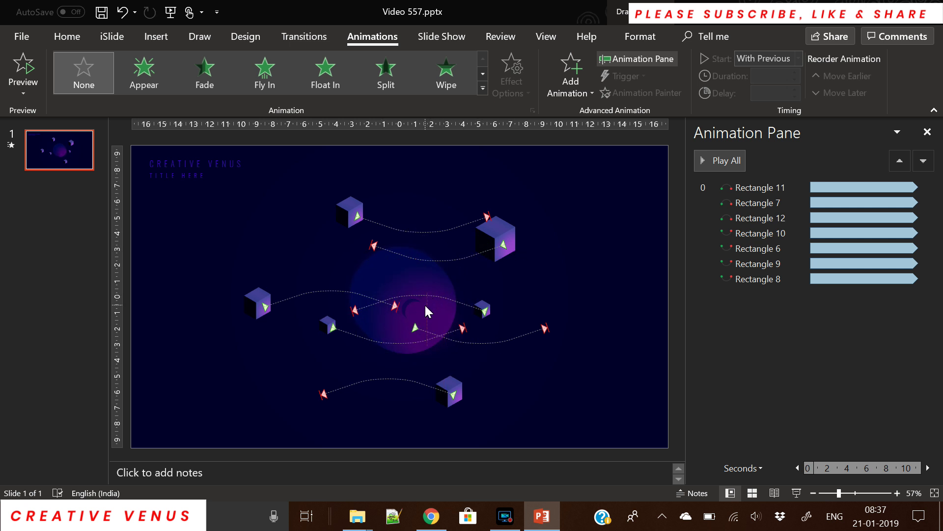
- Place the small copy up-left of the planet above the left cube, deleting then restoring the circle
left_click_drag(425, 305, 309, 254)
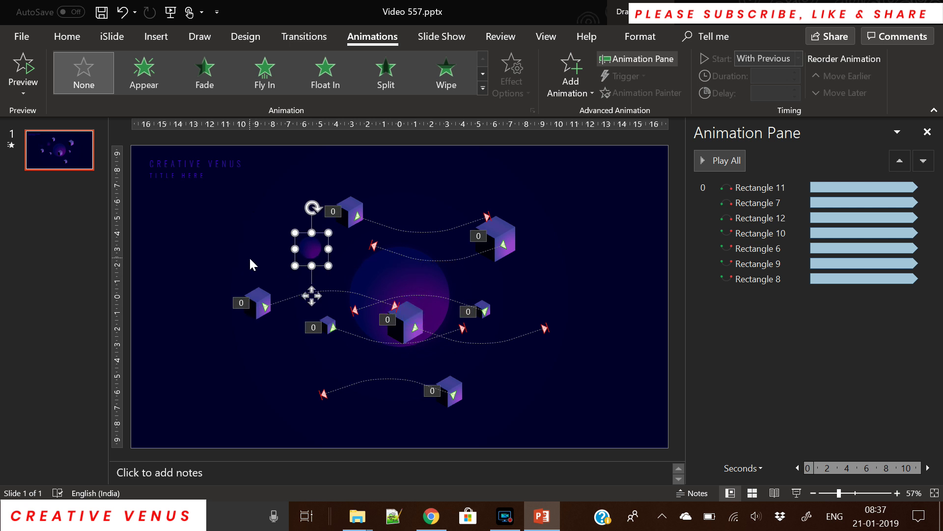
left_click_drag(313, 250, 316, 255)
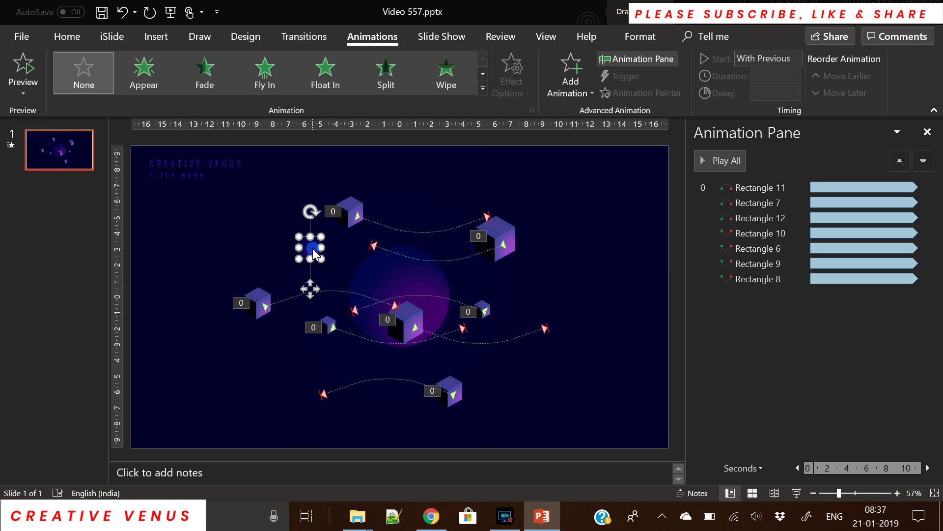
key("Delete")
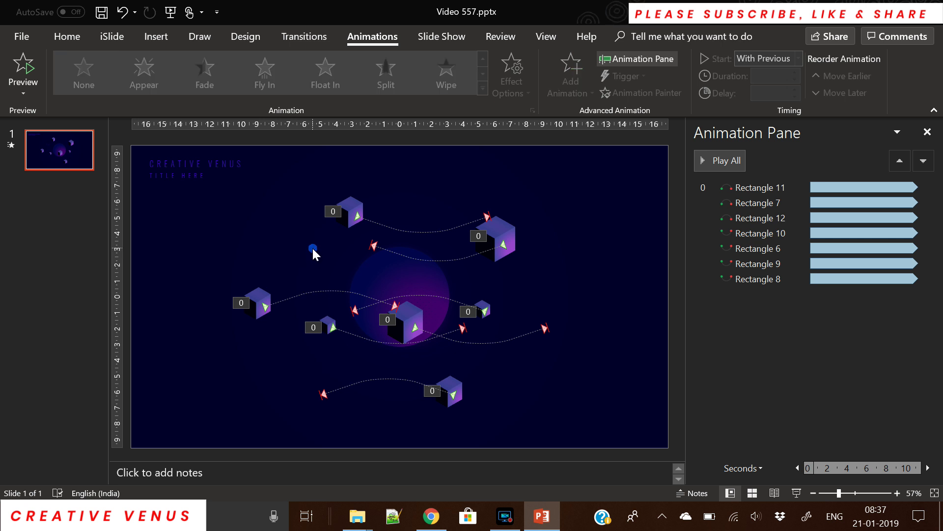
key("ctrl+z")
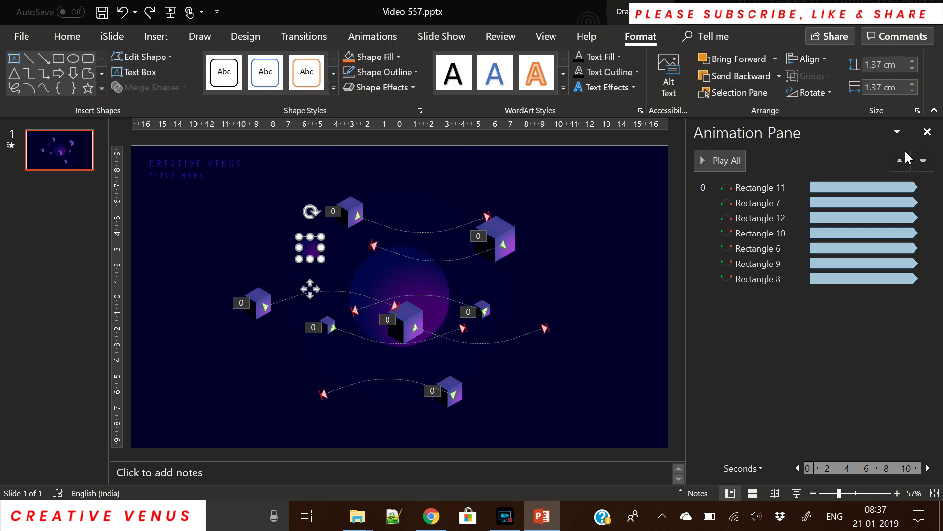
- Set the small circle's outer gradient stop to dark teal (RGB 2, 44, 68)
left_click(928, 133)
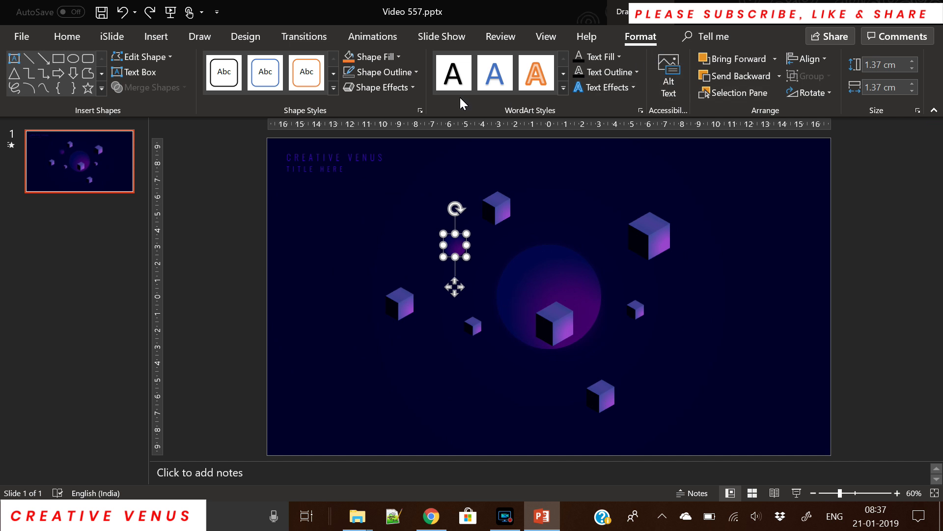
left_click(419, 111)
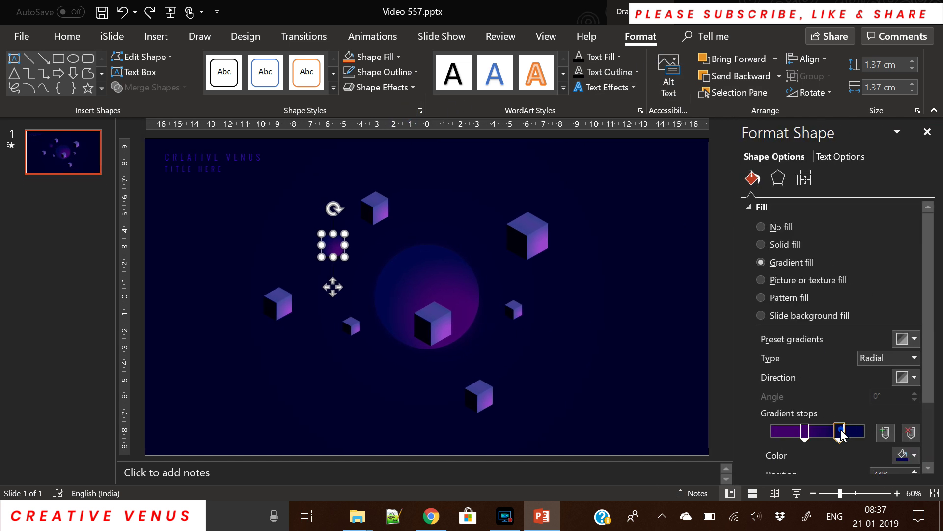
left_click(901, 456)
left_click(865, 422)
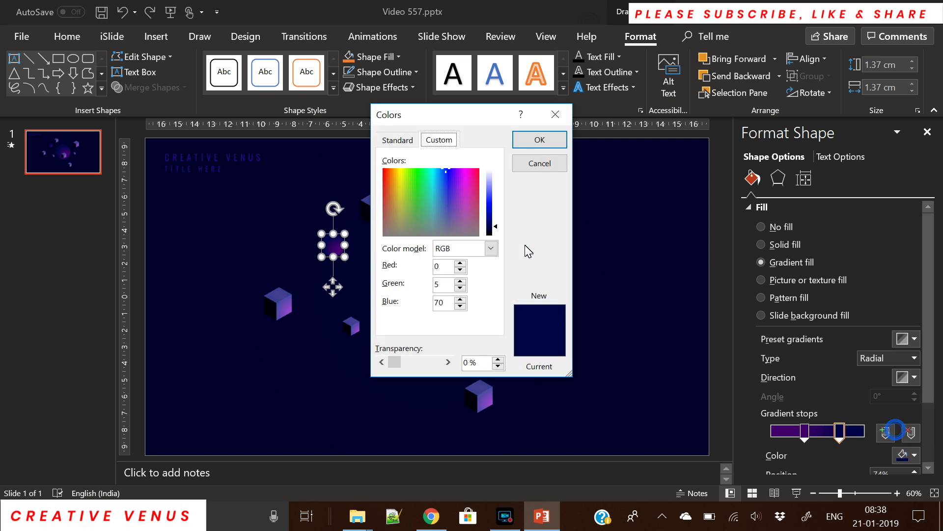
left_click(437, 174)
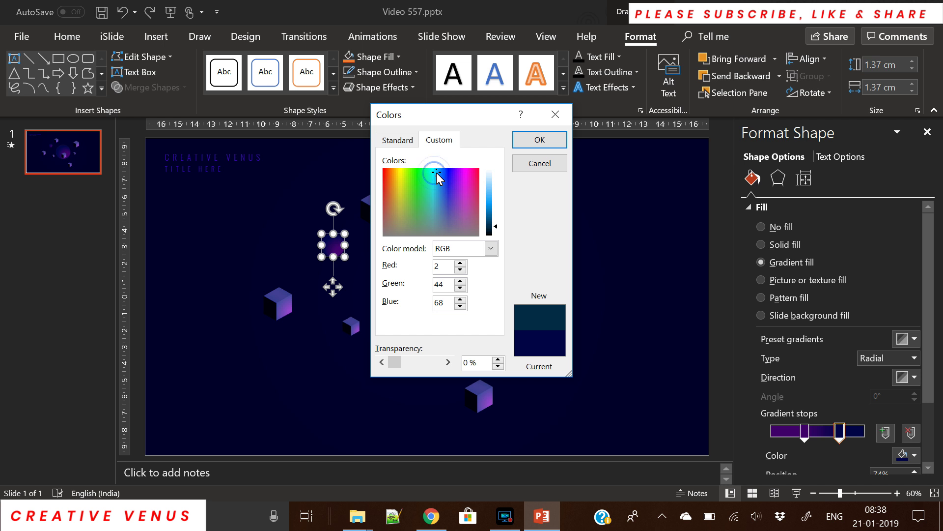
left_click(540, 139)
- Nudge the satellite circle slightly up and to the left
left_click(639, 241)
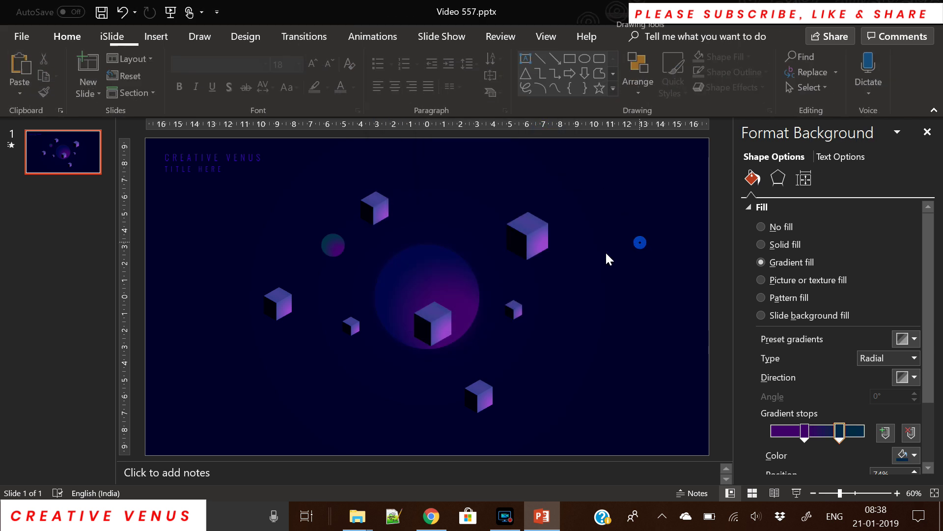
left_click(338, 260)
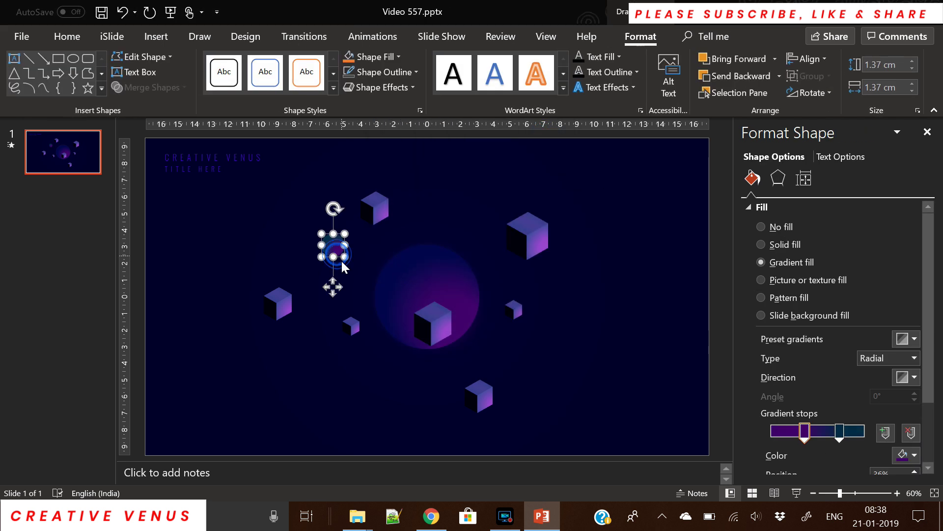
left_click_drag(334, 290, 321, 266)
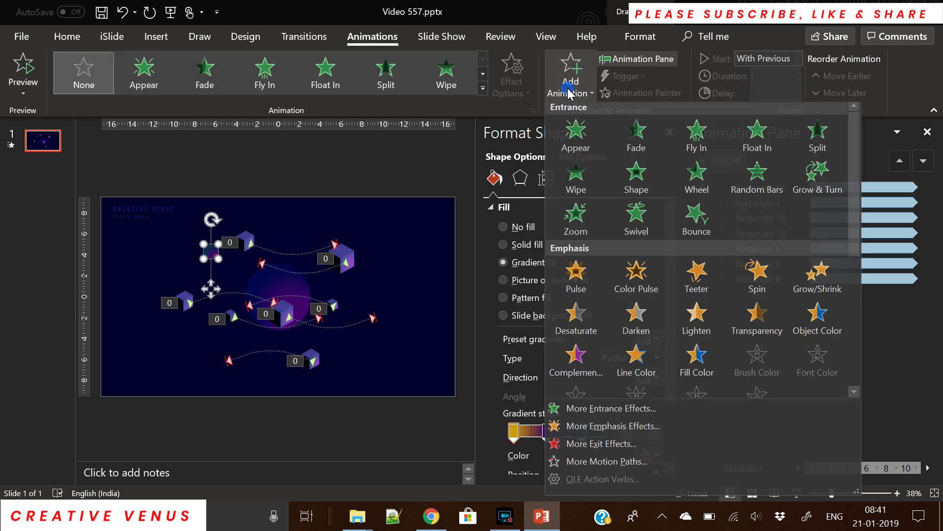
- Apply the basic Circle motion path from More Motion Paths to the satellite (Oval 15)
left_click(612, 465)
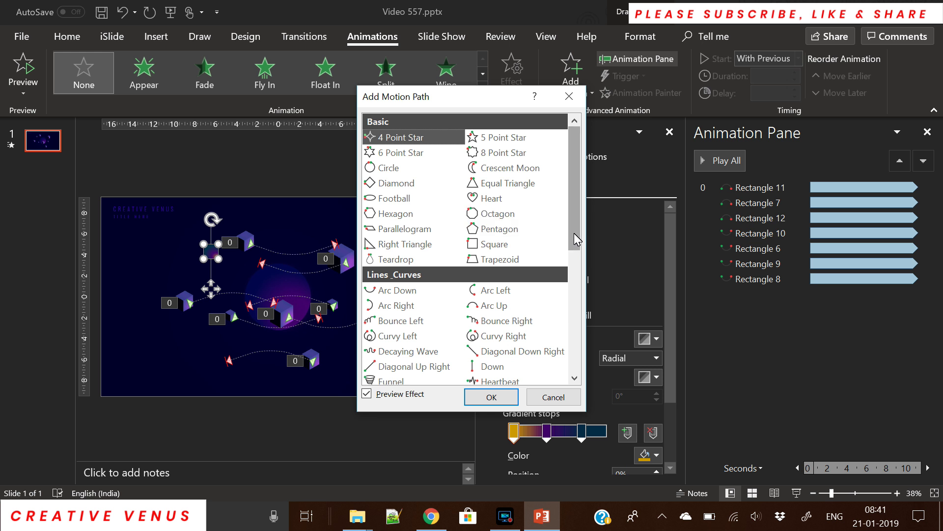
left_click_drag(578, 268, 574, 377)
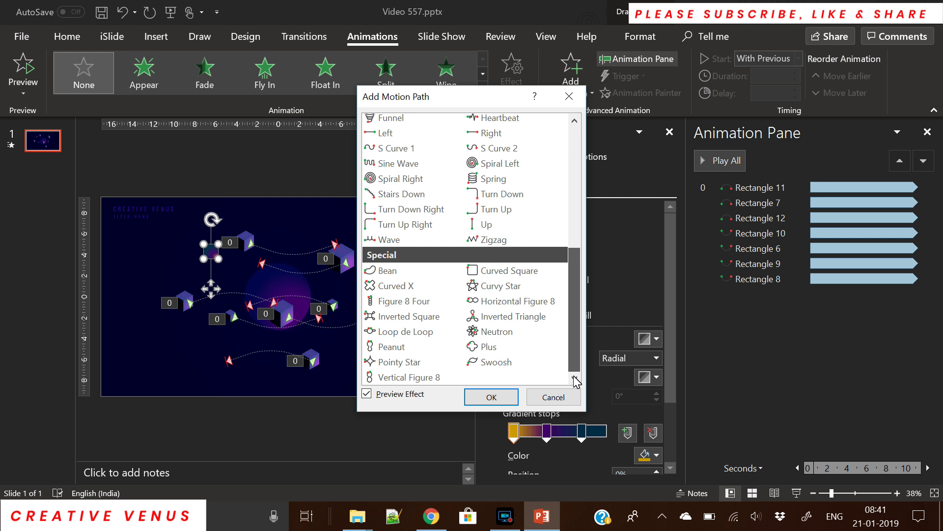
left_click_drag(579, 377, 569, 232)
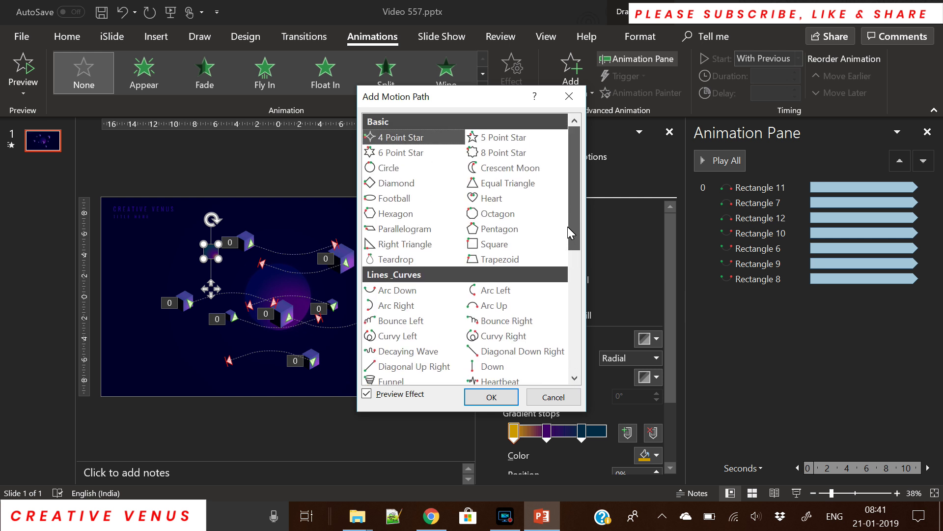
left_click(399, 168)
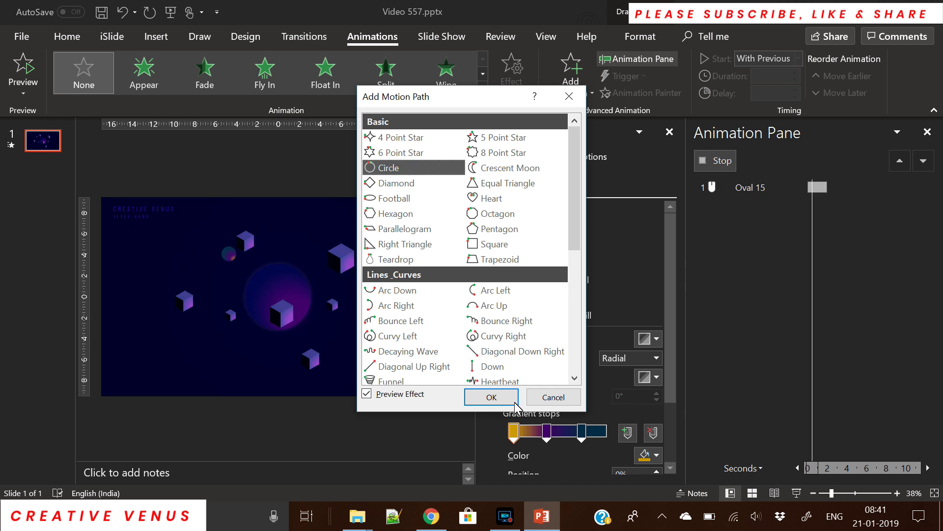
left_click(491, 397)
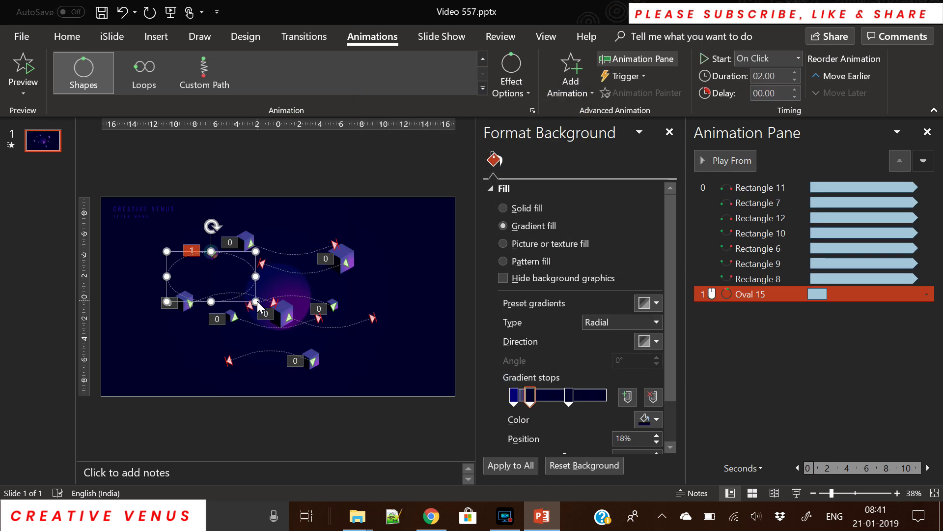
- Enlarge the circle path into a tall orbit around the planet, aligned to start on the satellite
left_click_drag(257, 301, 309, 329)
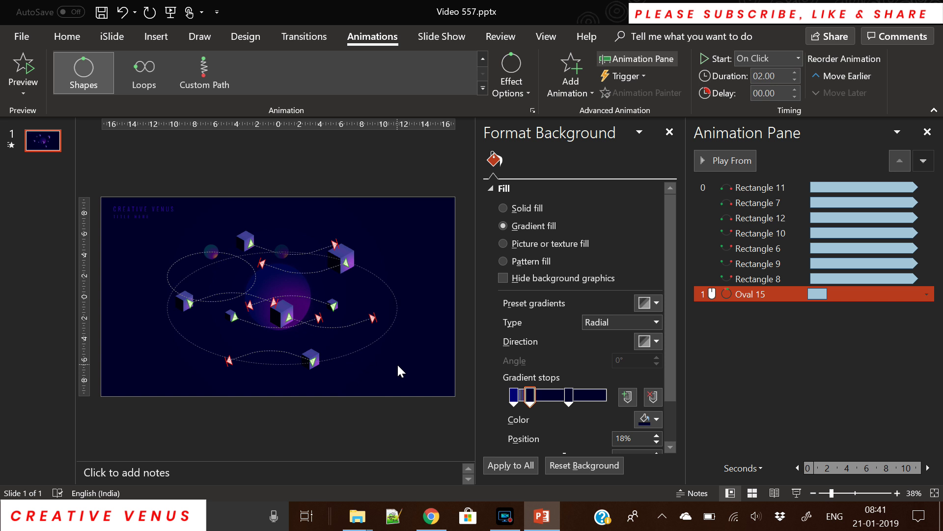
left_click(302, 283)
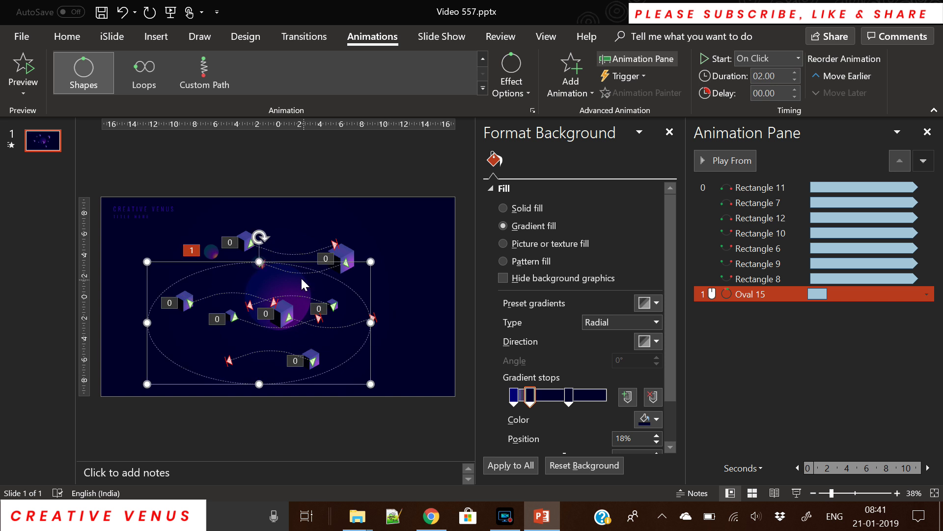
left_click_drag(262, 264, 268, 239)
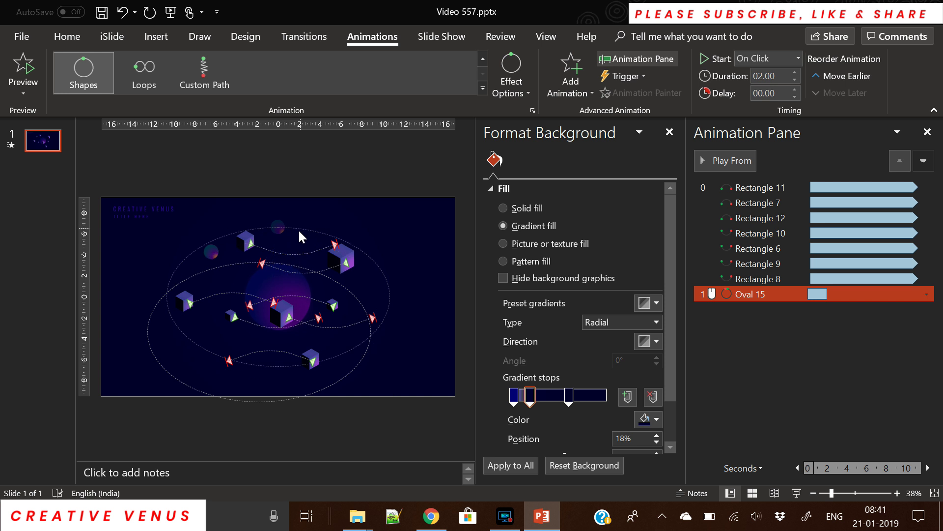
left_click(210, 268)
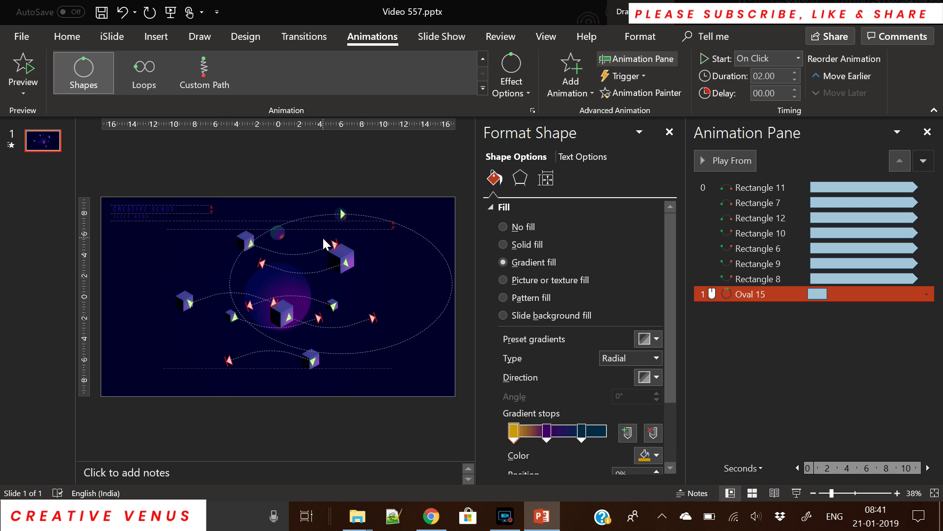
left_click_drag(376, 214, 308, 249)
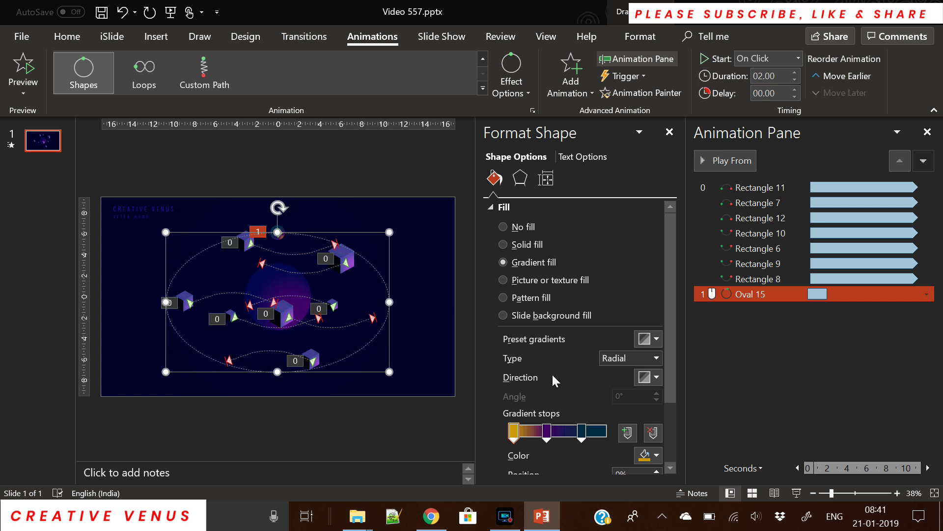
- Set the orbit to start With Previous, delayed 0.25 s, lasting 10.25 seconds
left_click(797, 58)
left_click(784, 89)
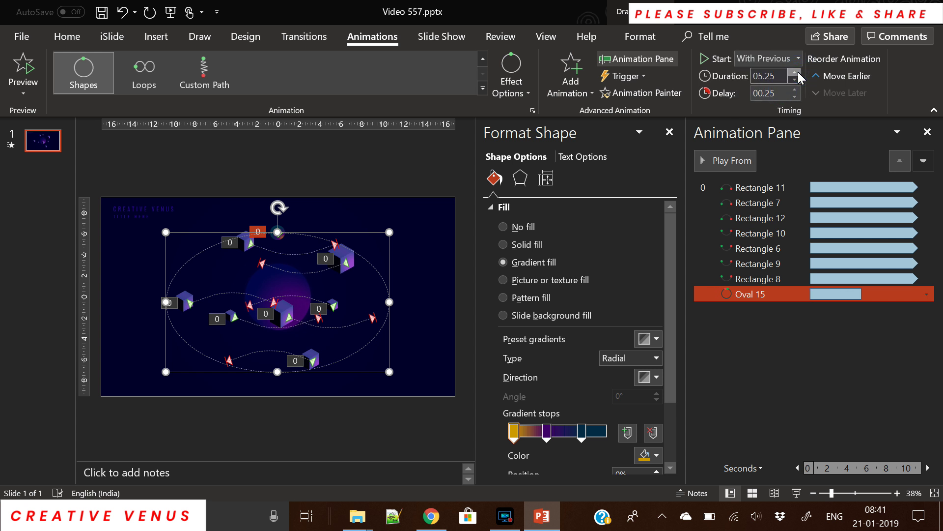
left_click(794, 73)
left_click(794, 73)
left_click(794, 72)
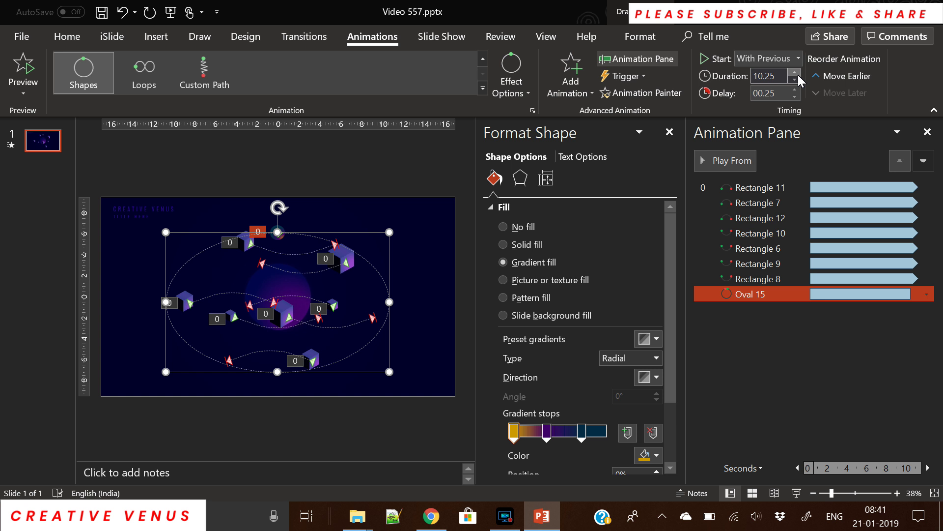
left_click(803, 369)
left_click(806, 217)
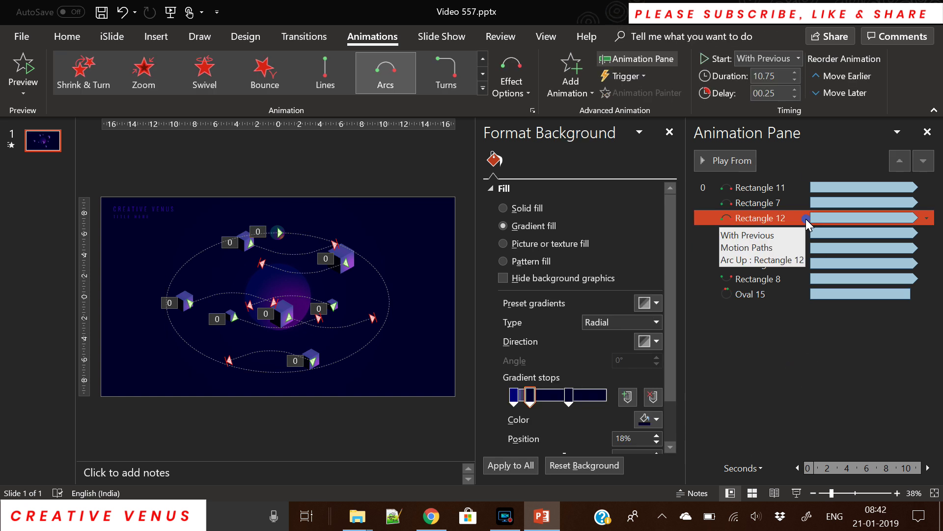
- Set Oval 15's orbit animation to repeat Until End of Slide
left_click(784, 299)
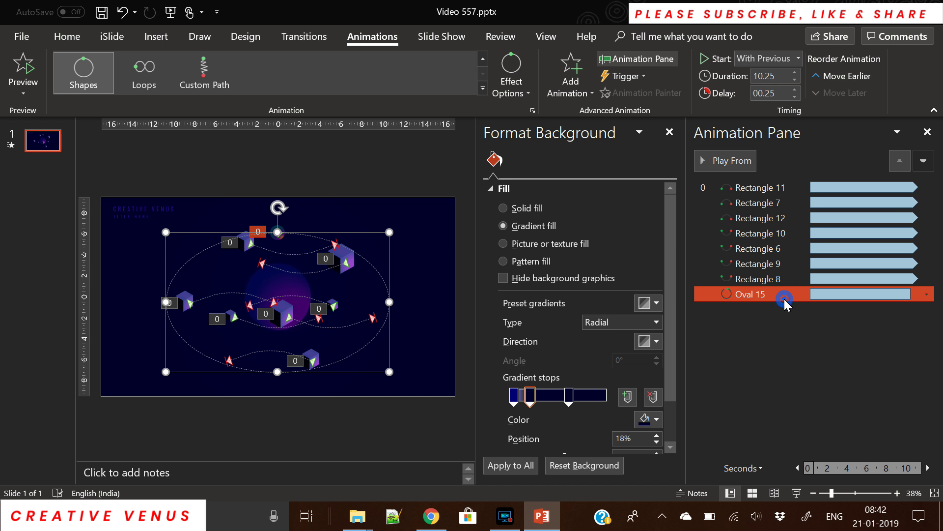
right_click(784, 299)
left_click(857, 372)
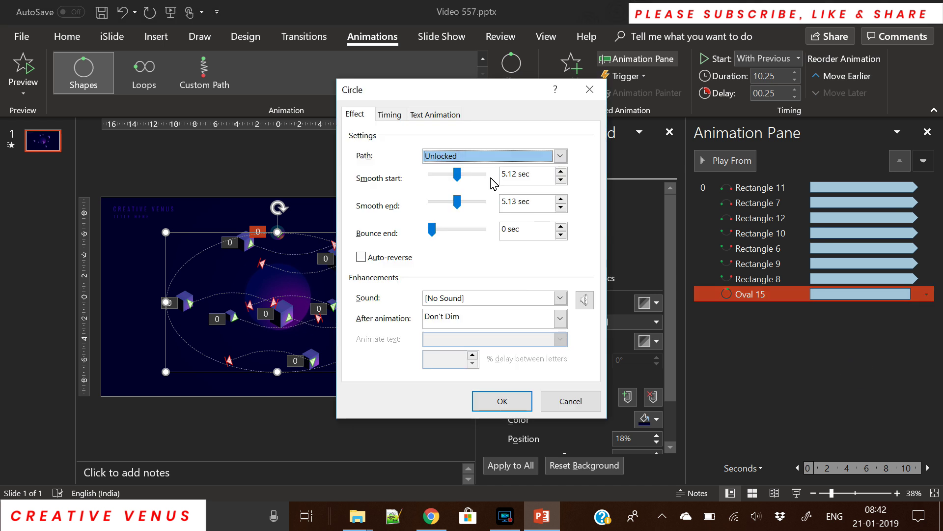
left_click(396, 112)
left_click(501, 195)
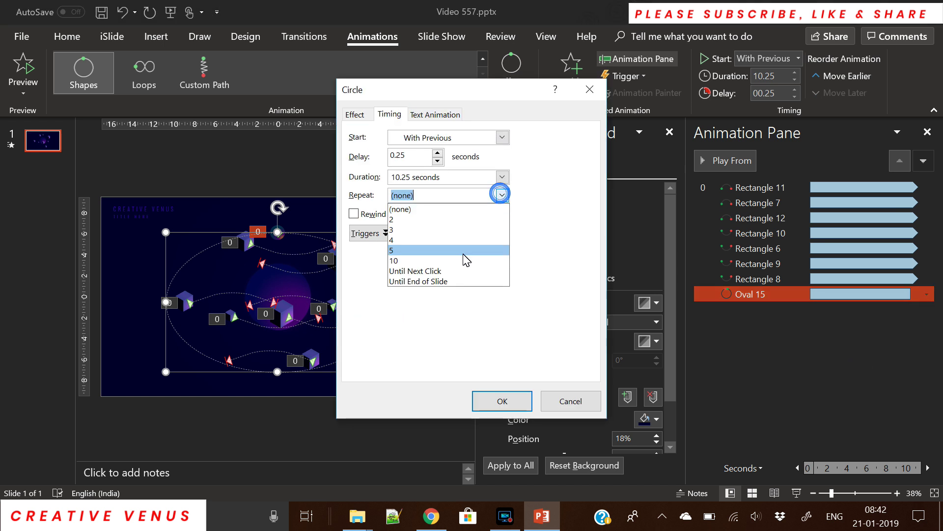
left_click(448, 280)
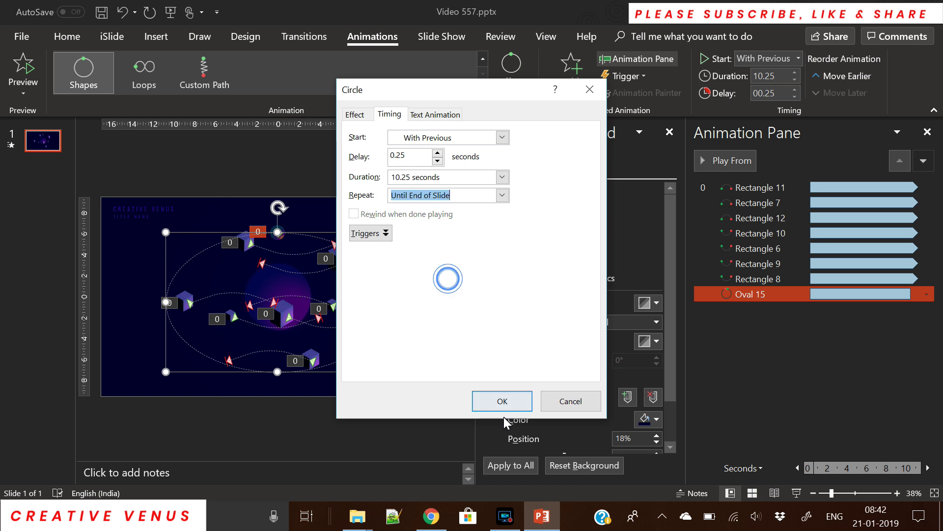
left_click(498, 400)
- Set the orbit's smooth start and smooth end to 0 sec for steady speed
left_click(927, 294)
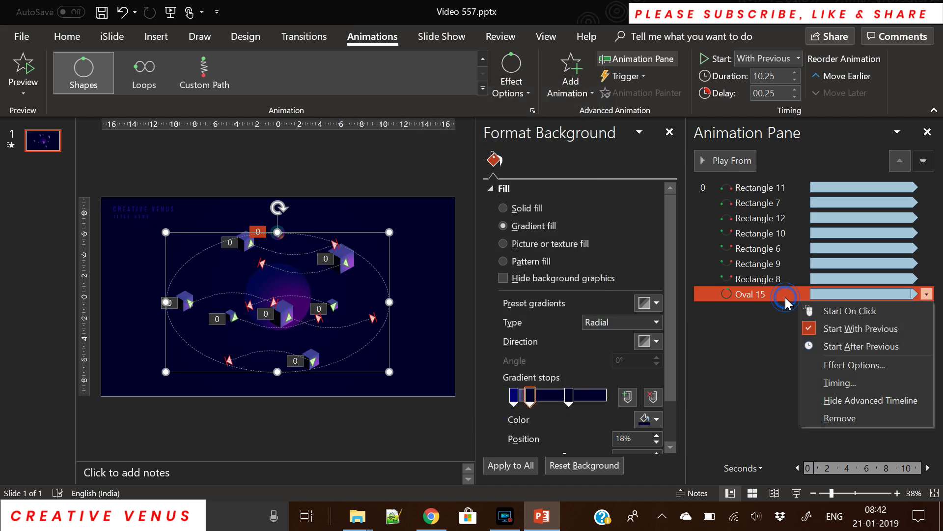
left_click(852, 369)
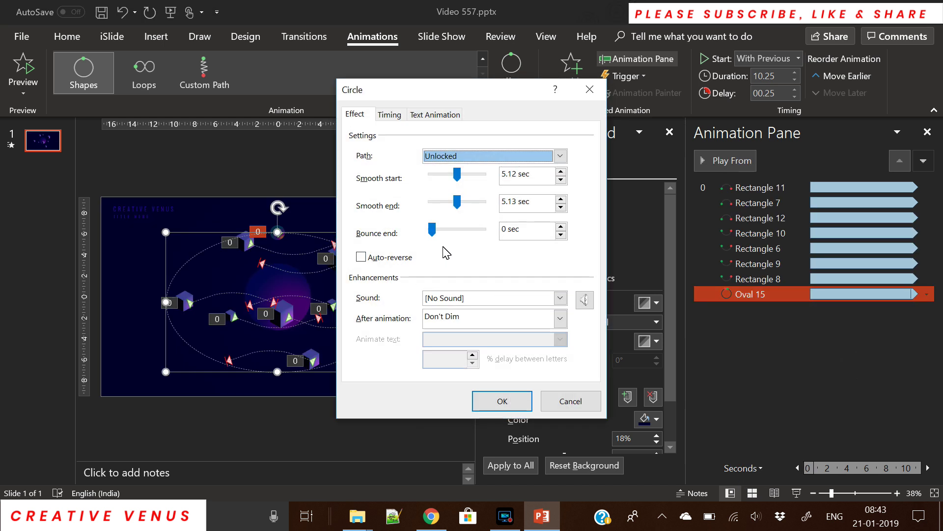
left_click_drag(458, 204, 421, 210)
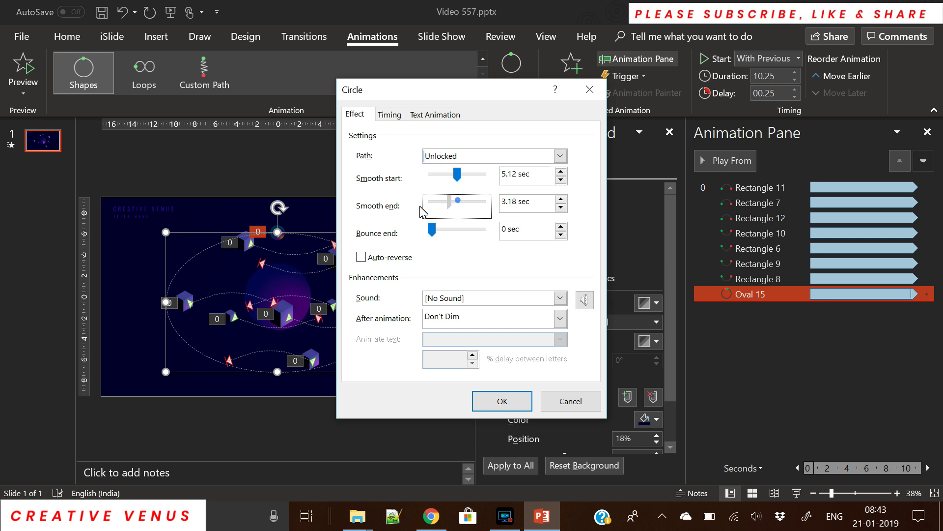
left_click(496, 404)
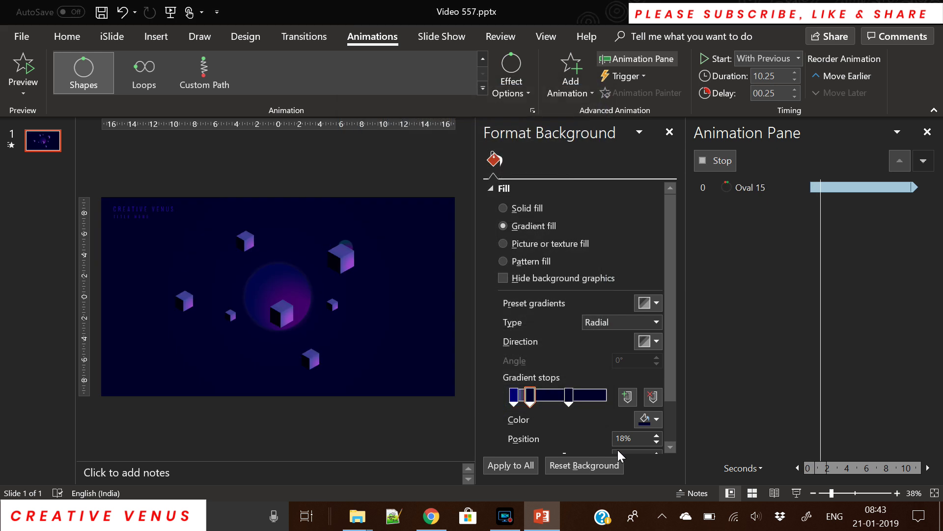